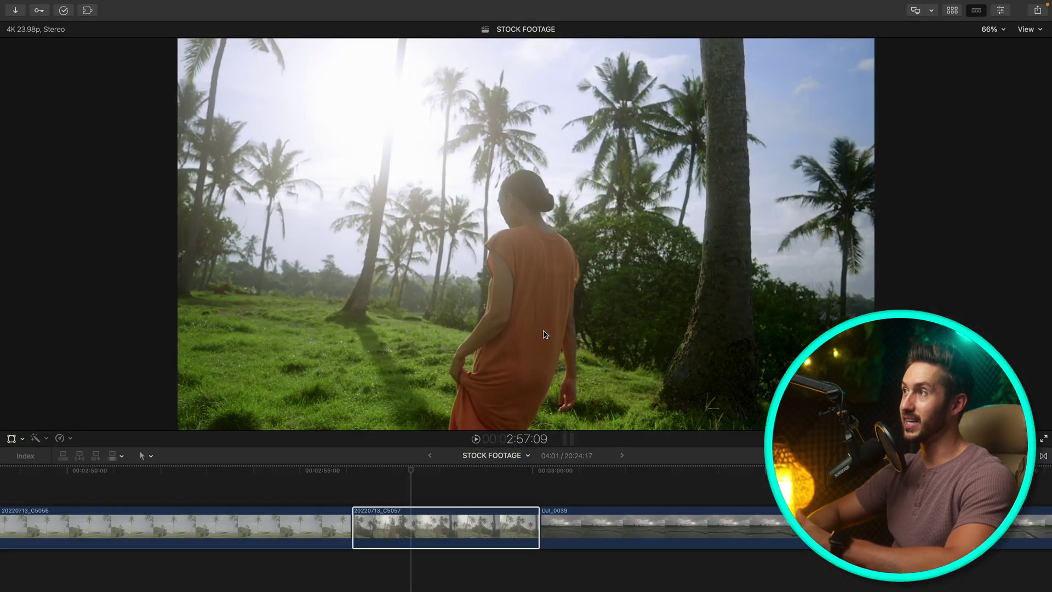
# - Duplicate the Default command set as a new set named 'example' in the Command Editor
pyautogui.press('alt+super+k')
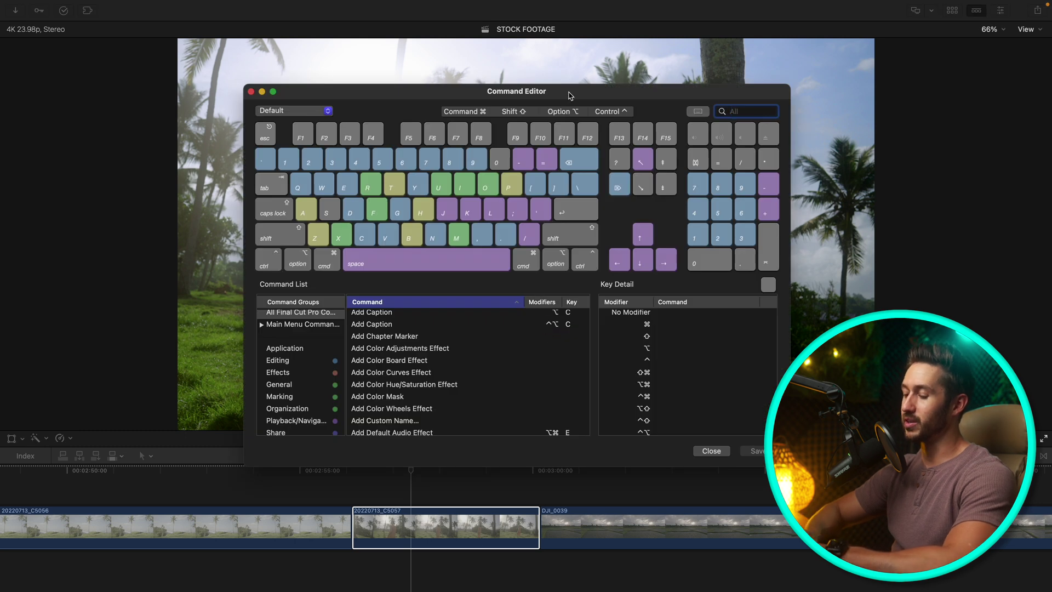
pyautogui.moveTo(564, 94); pyautogui.dragTo(554, 106)
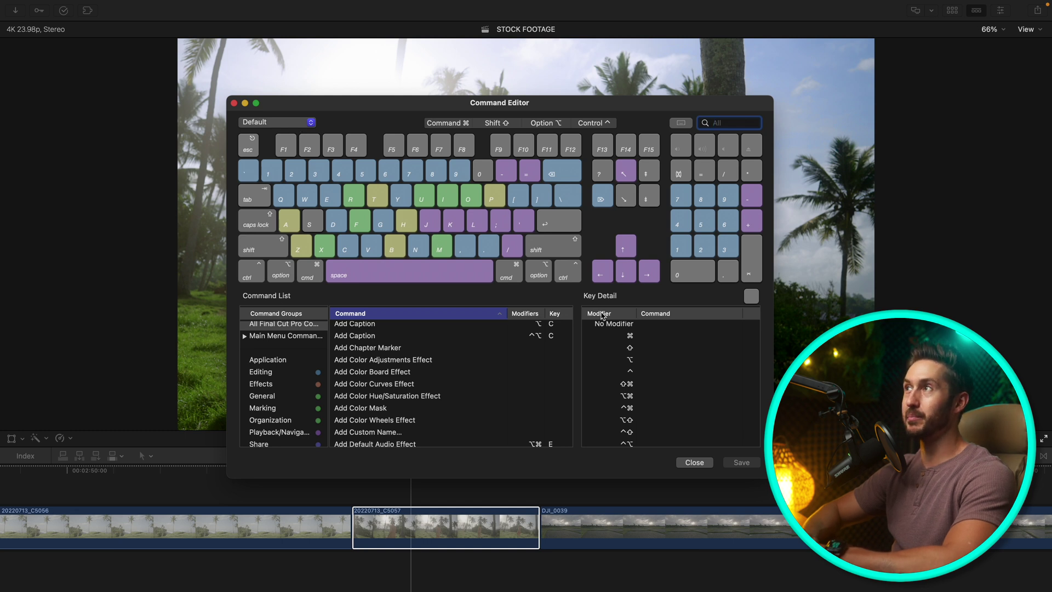
pyautogui.click(292, 123)
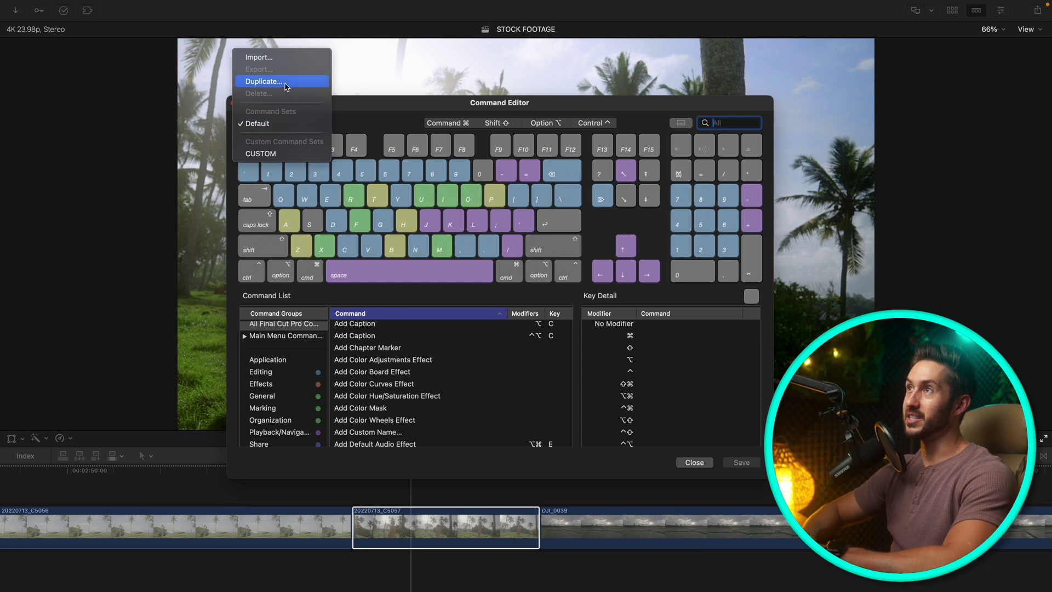
pyautogui.click(284, 83)
pyautogui.write('T')
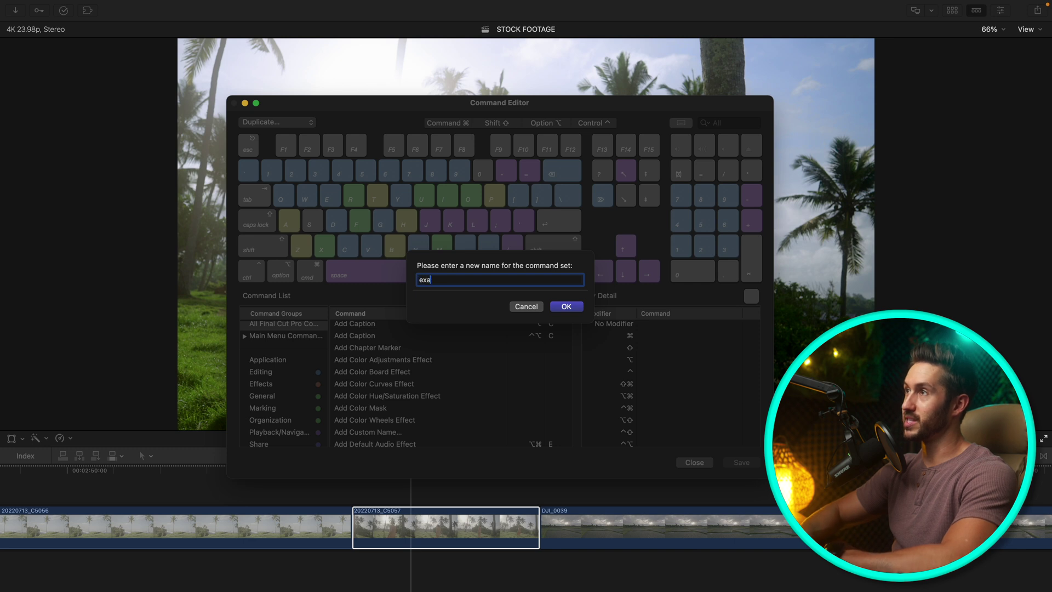
pyautogui.click(562, 306)
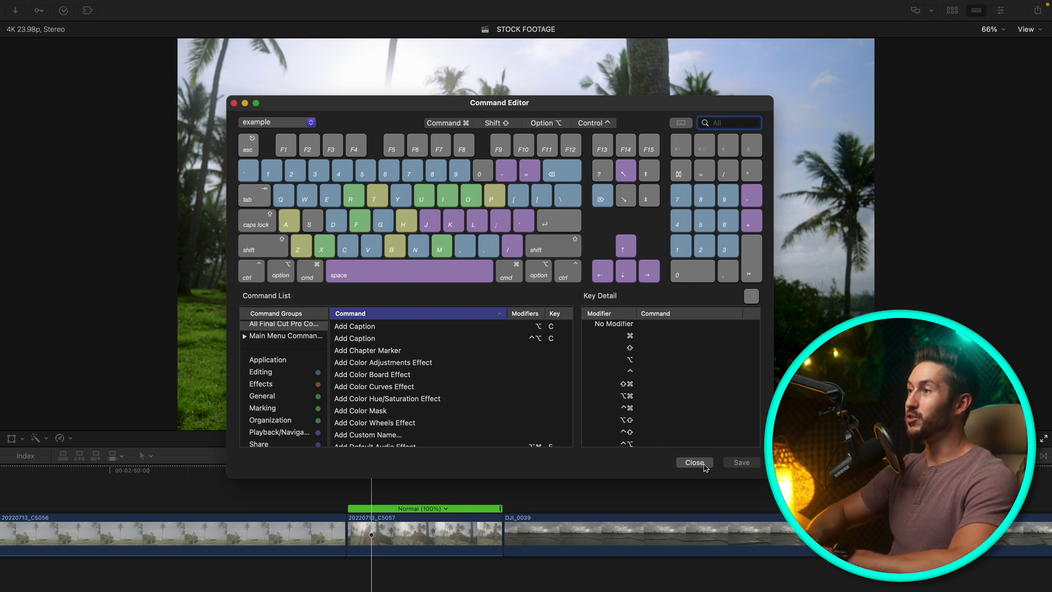
pyautogui.click(695, 463)
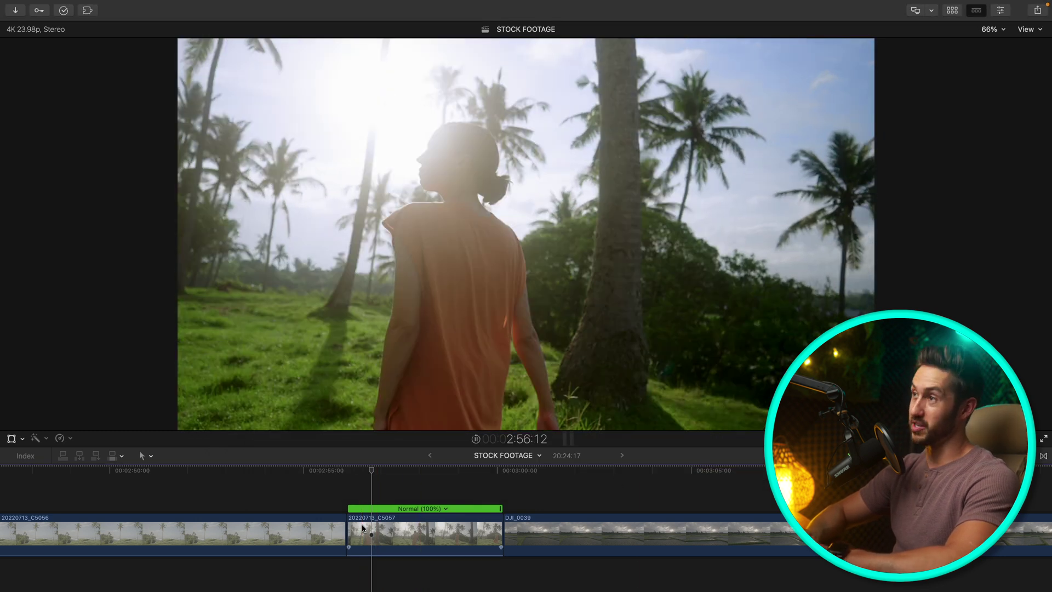
pyautogui.press('space')
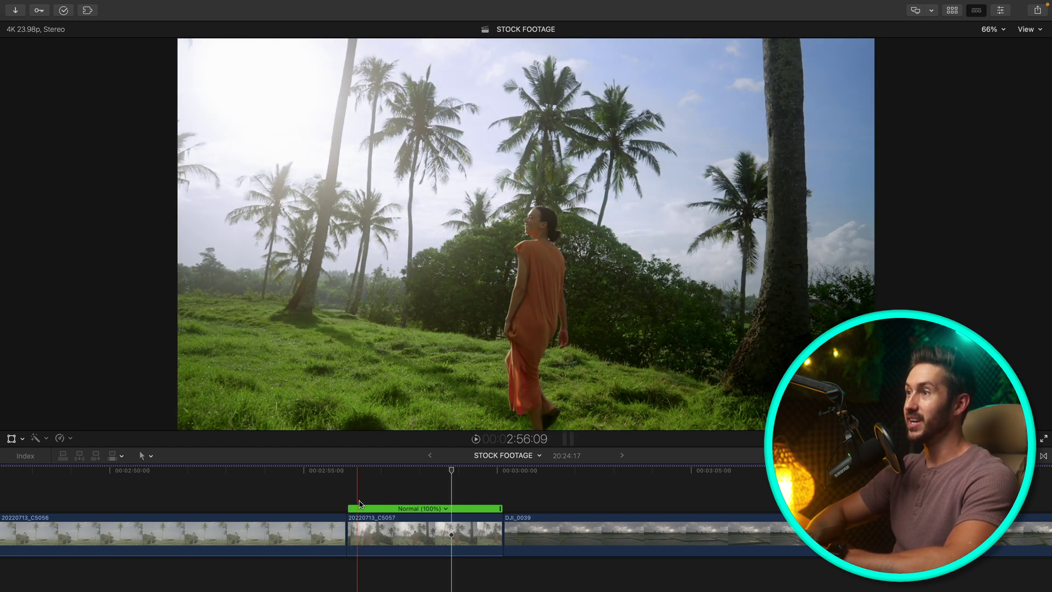
pyautogui.click(385, 529)
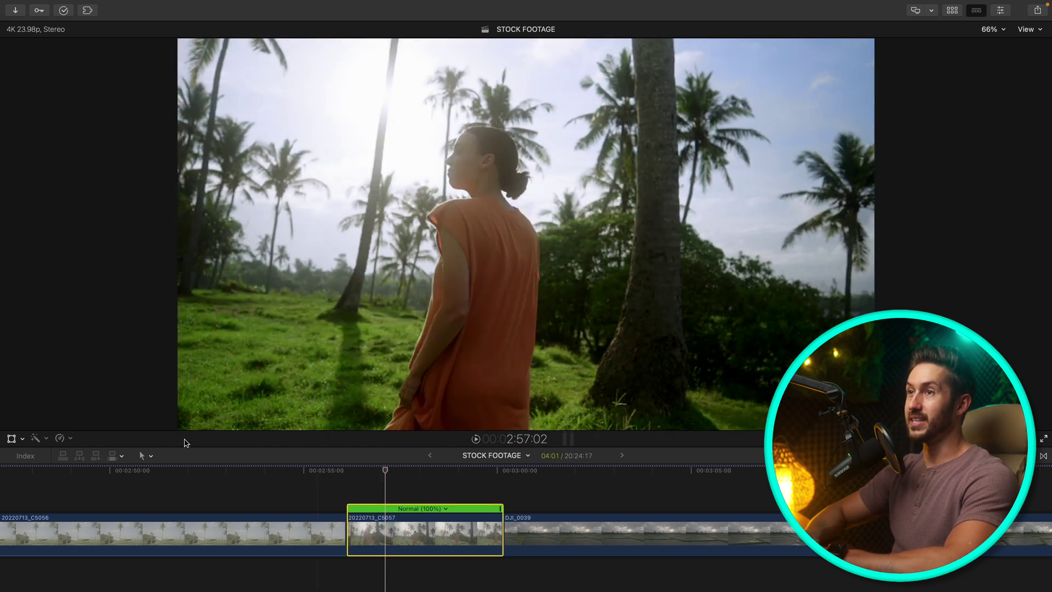
pyautogui.click(71, 443)
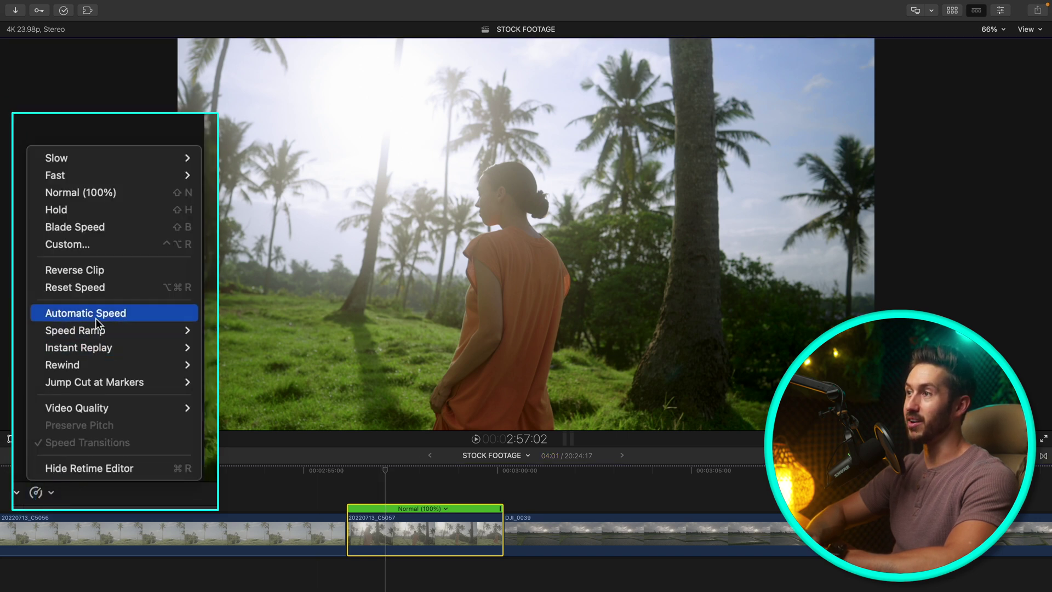
pyautogui.click(97, 315)
pyautogui.press('space')
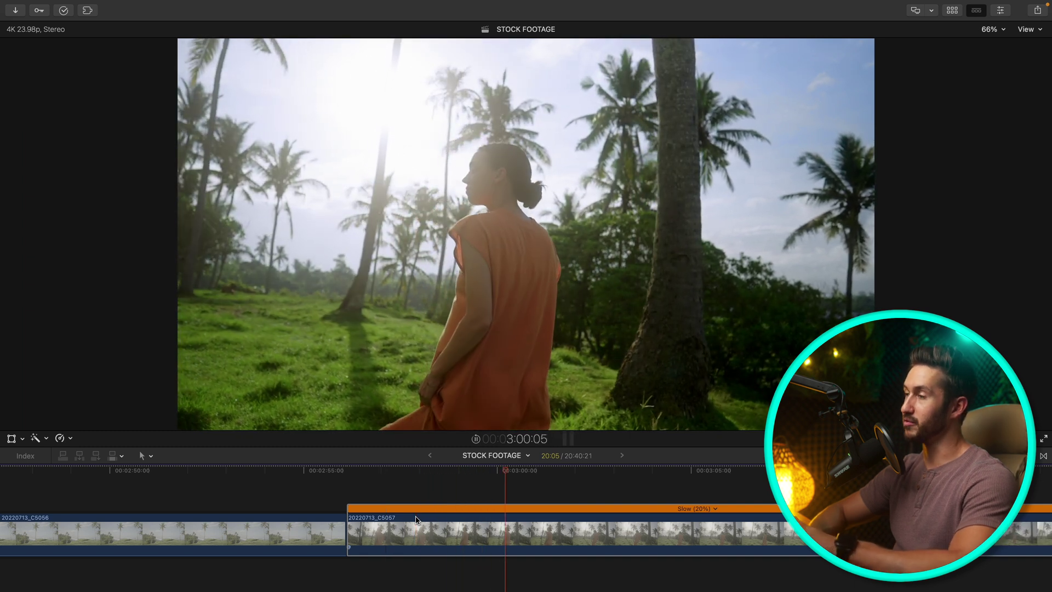
pyautogui.press('super+z')
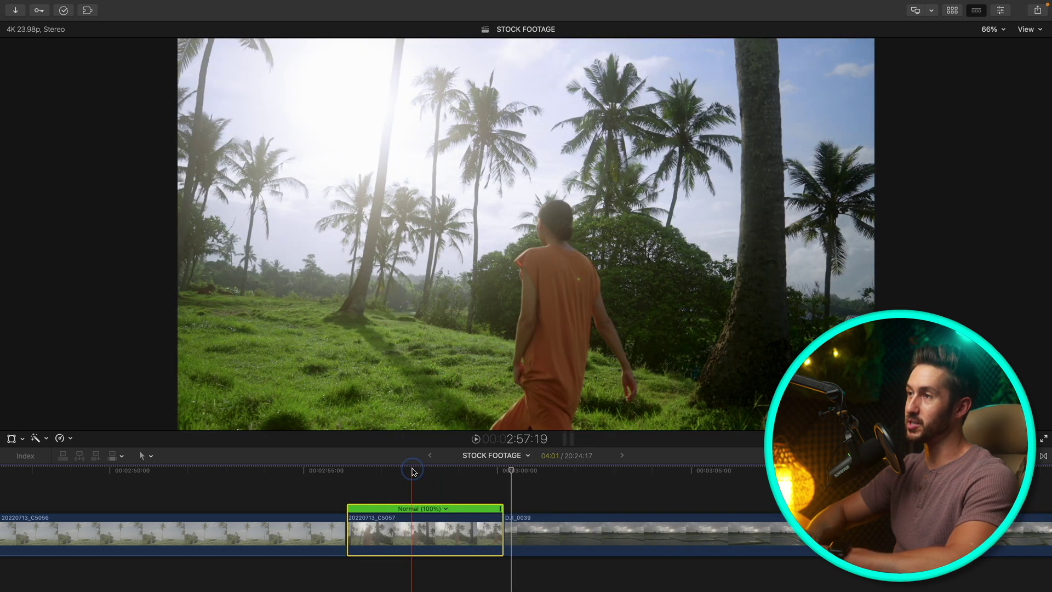
pyautogui.click(412, 471)
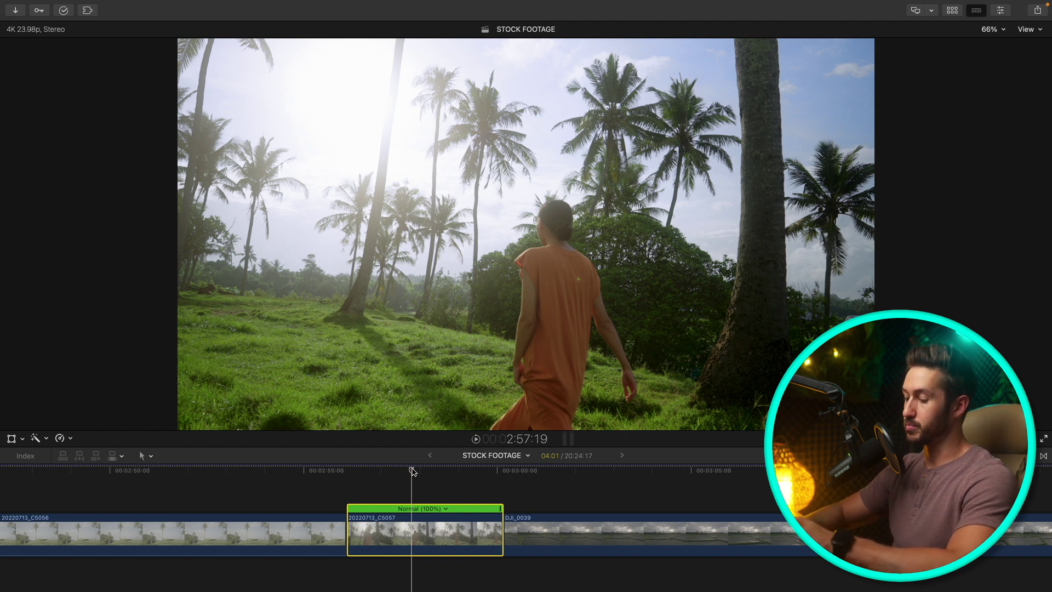
pyautogui.press('super+alt+k')
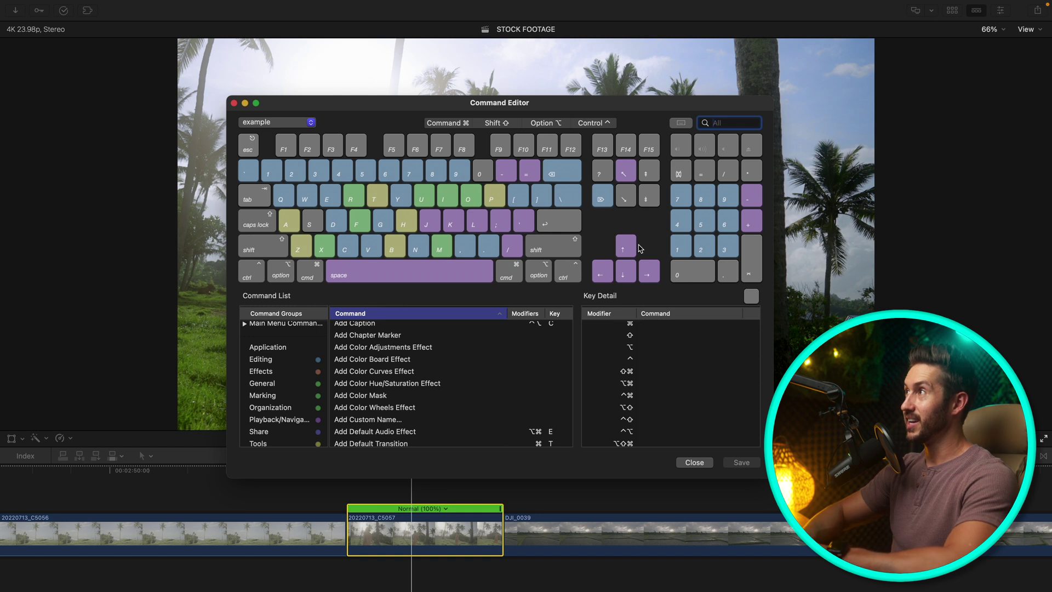
# - Assign Option-/ to Automatic Speed in the example set and save it
pyautogui.write('autom')
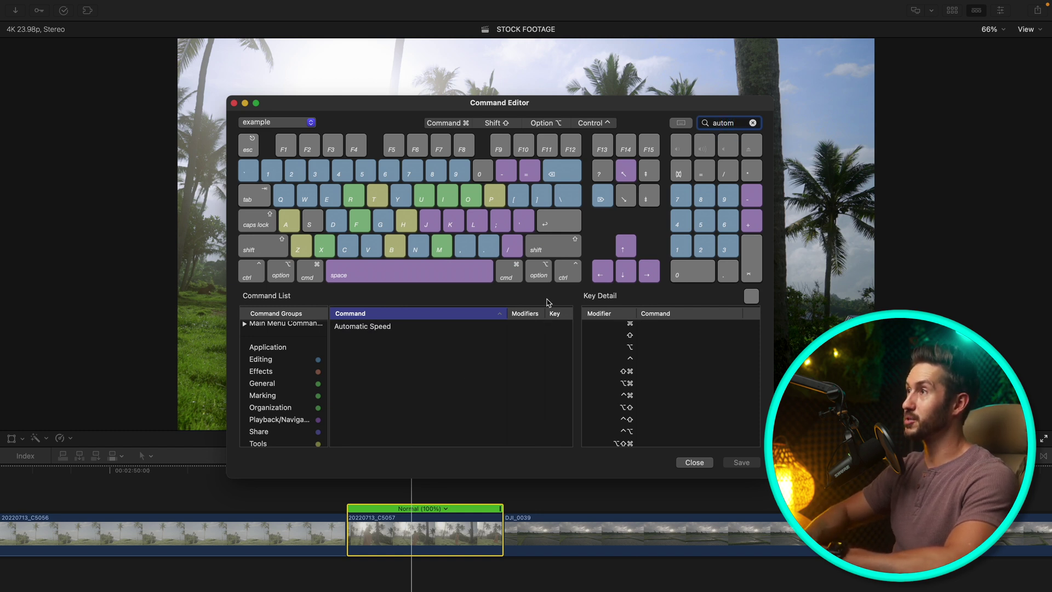
pyautogui.click(470, 330)
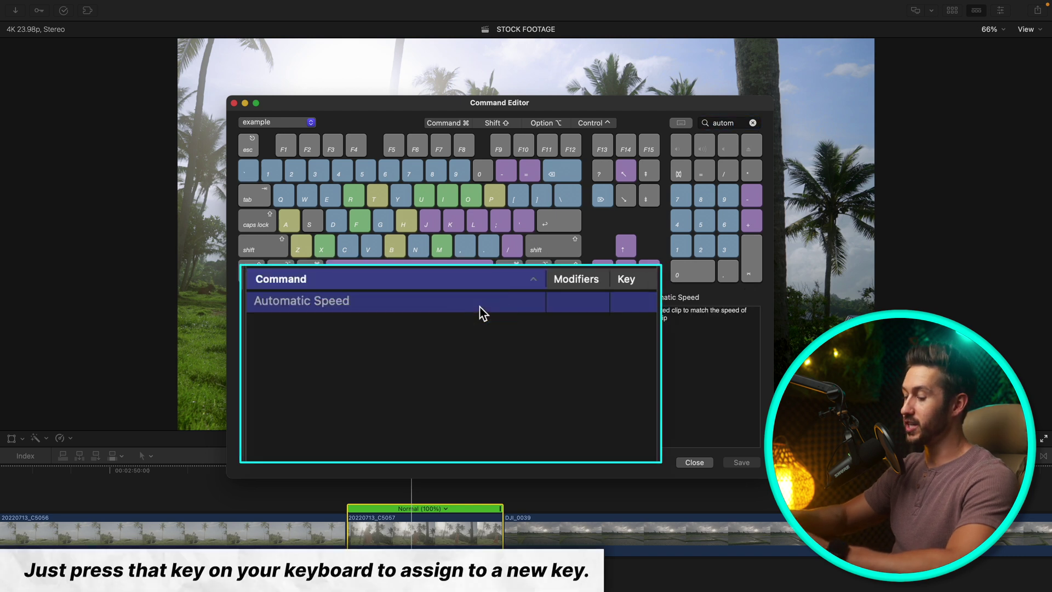
pyautogui.hotkey('alt', '/')
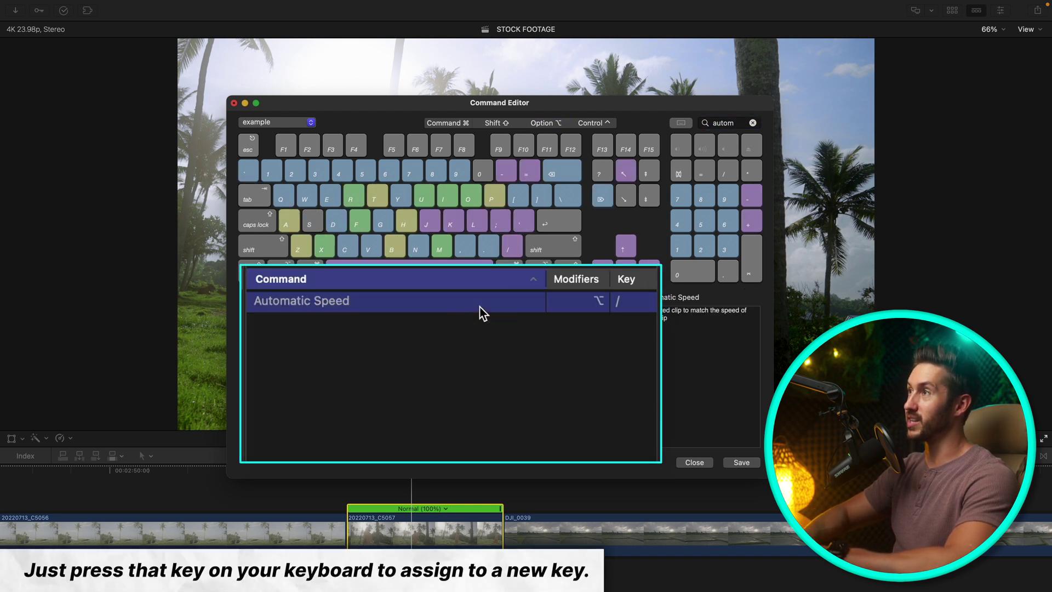
pyautogui.click(748, 466)
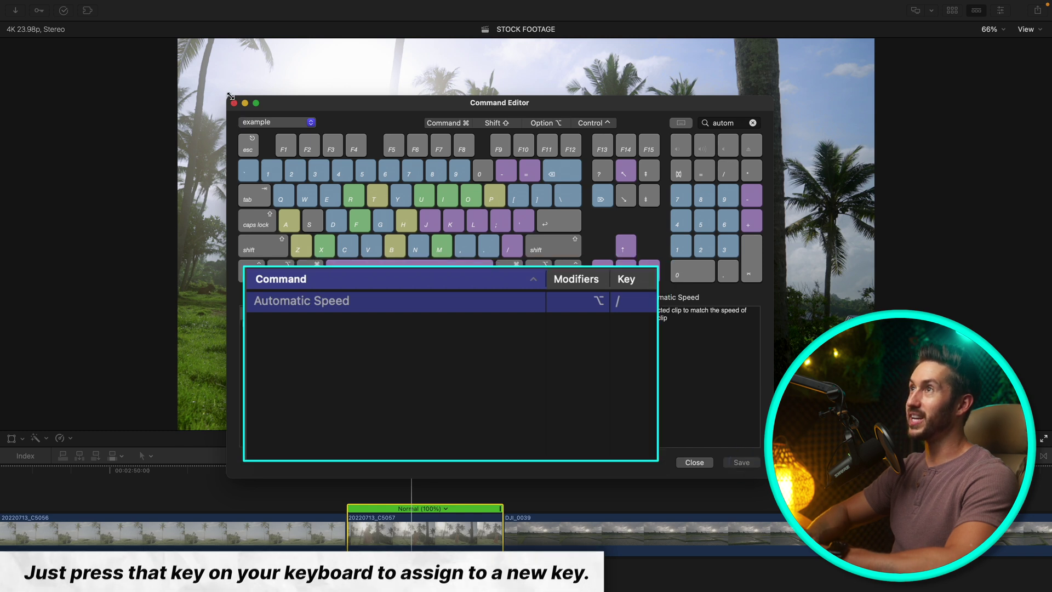
pyautogui.click(694, 463)
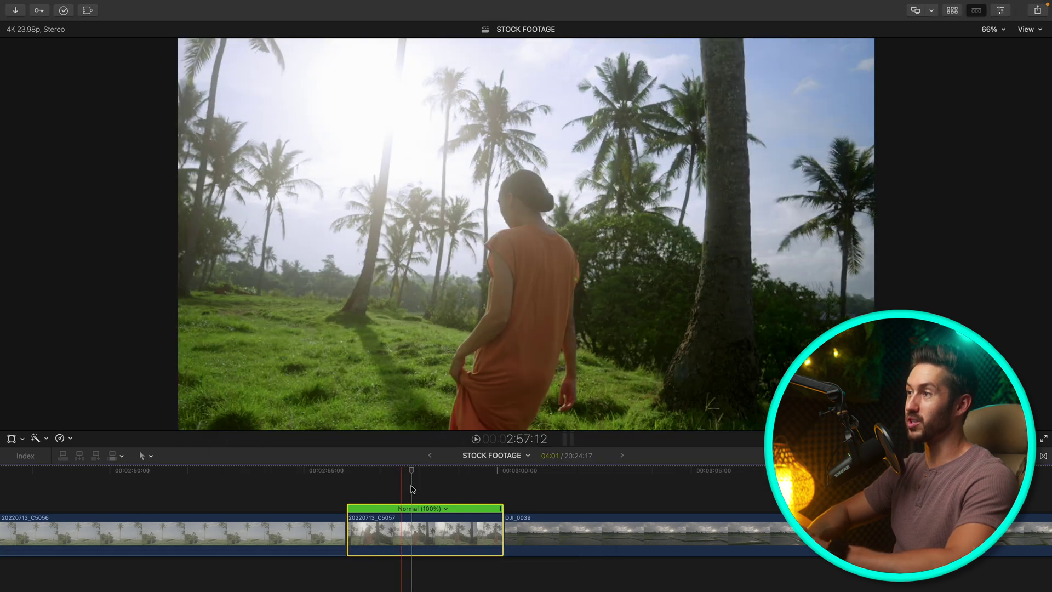
# - Test Option-/ on clip 20220713_C5057, play it back, then undo the speed change
pyautogui.keyDown('super'); pyautogui.click(527, 535); pyautogui.keyUp('super')
pyautogui.click(450, 524)
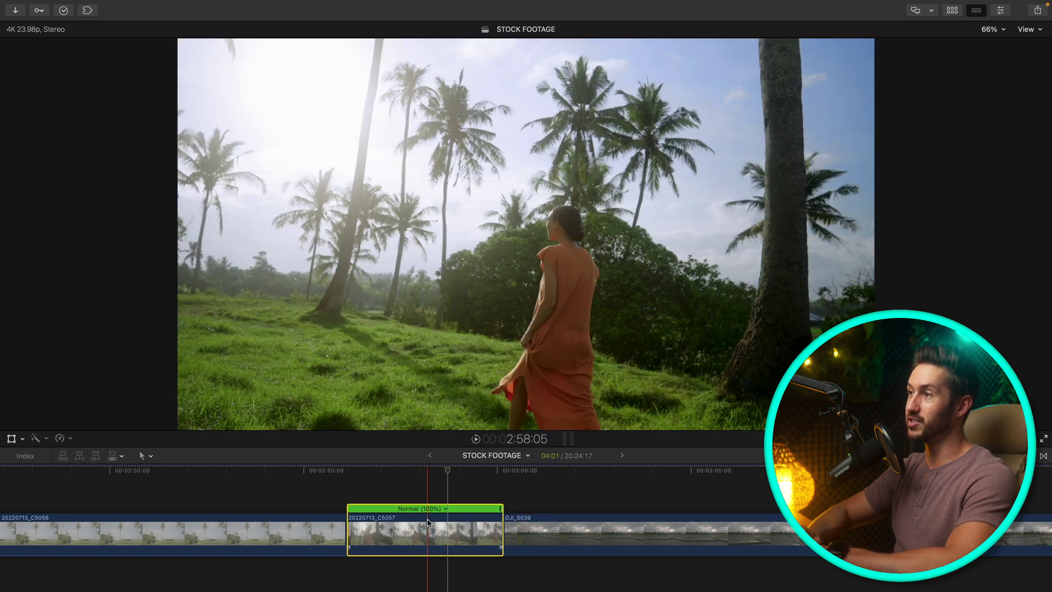
pyautogui.click(404, 520)
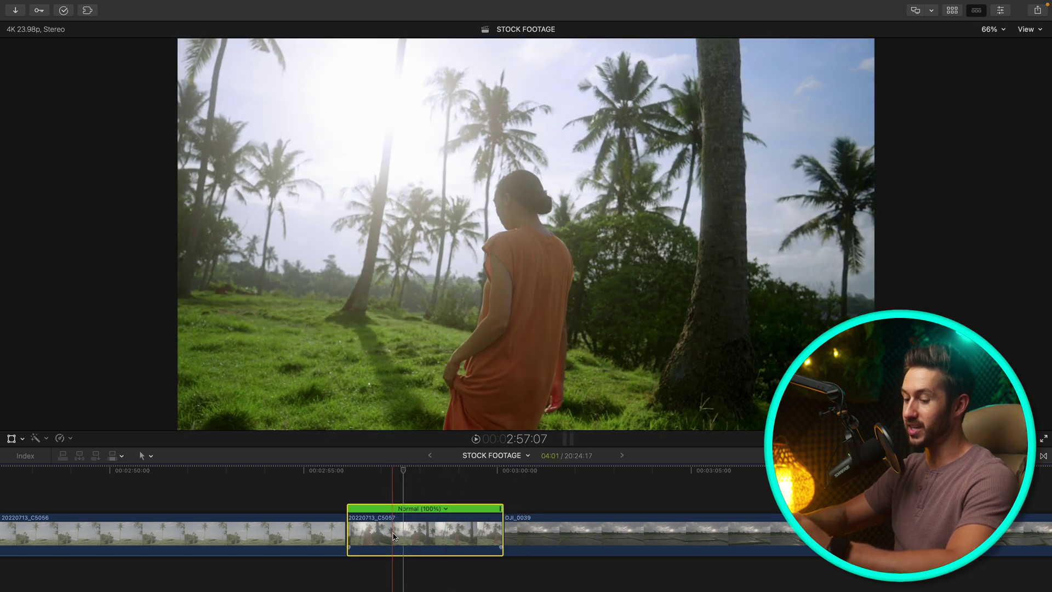
pyautogui.hotkey('alt', '/')
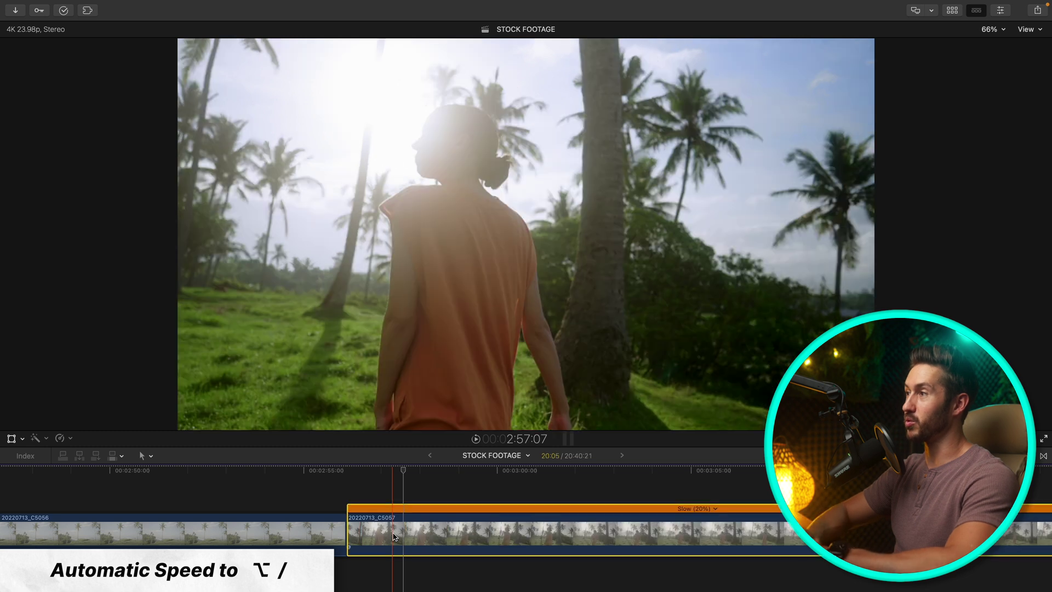
pyautogui.press('space')
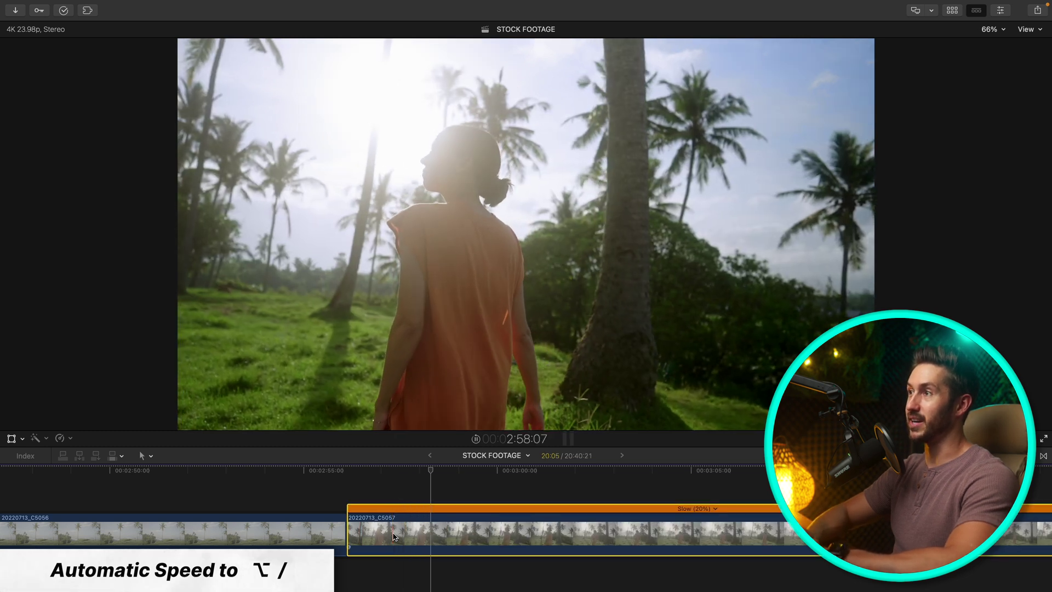
pyautogui.hotkey('shift', 'n')
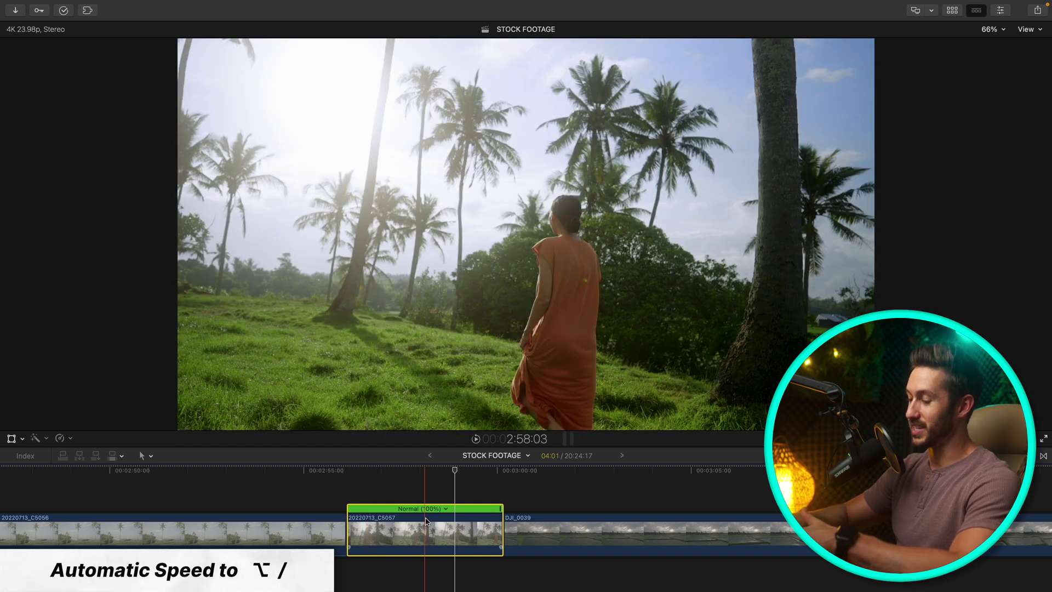
pyautogui.press('super+alt+k')
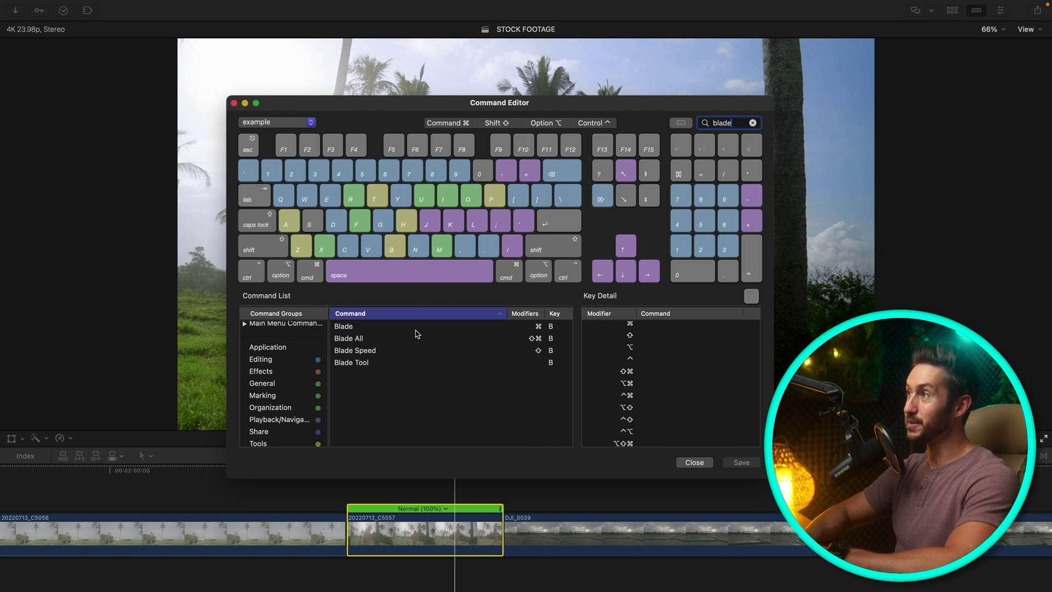
# - Check the Blade command, then test two Command-B cuts on clip 20220713_C5057 and undo them
pyautogui.click(414, 329)
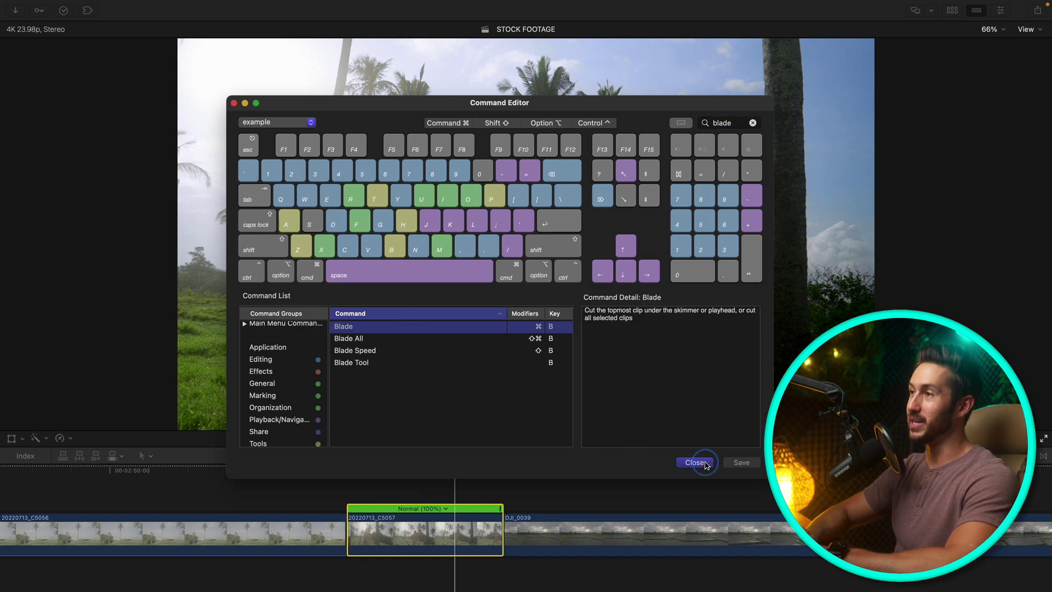
pyautogui.click(695, 463)
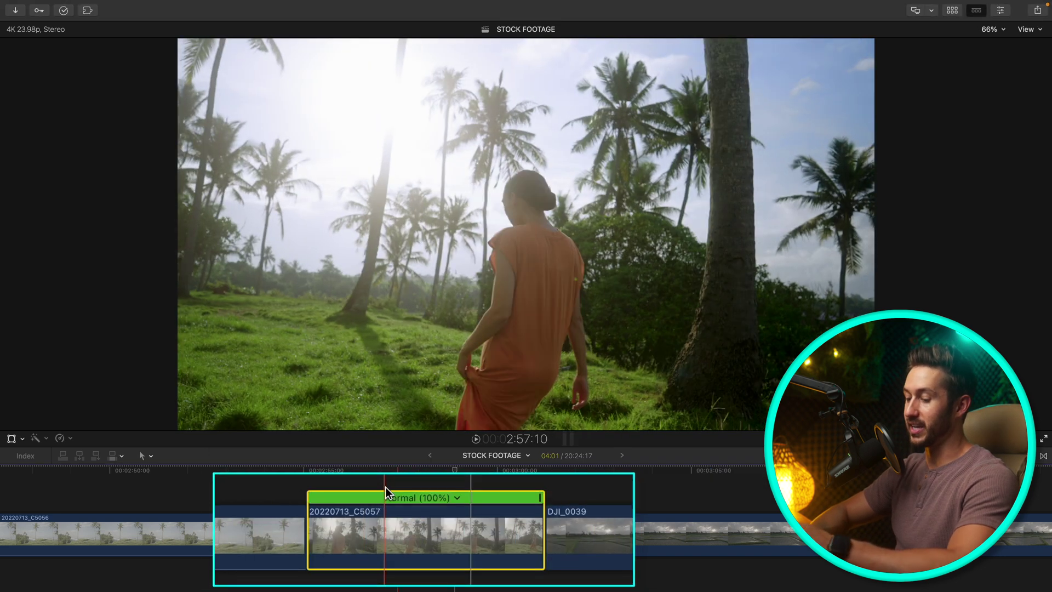
pyautogui.press('super+b')
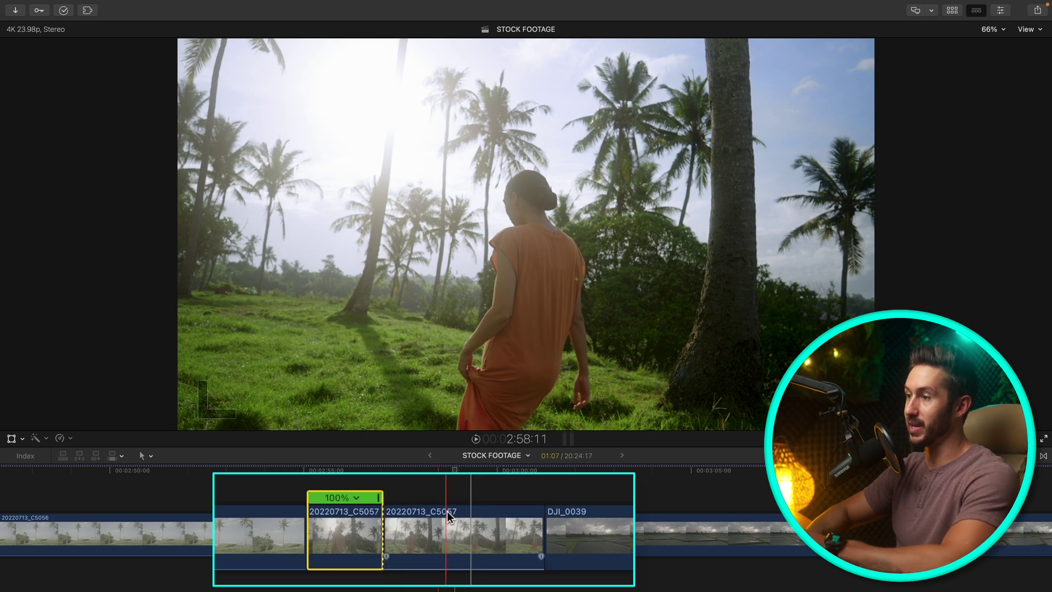
pyautogui.press('super+b')
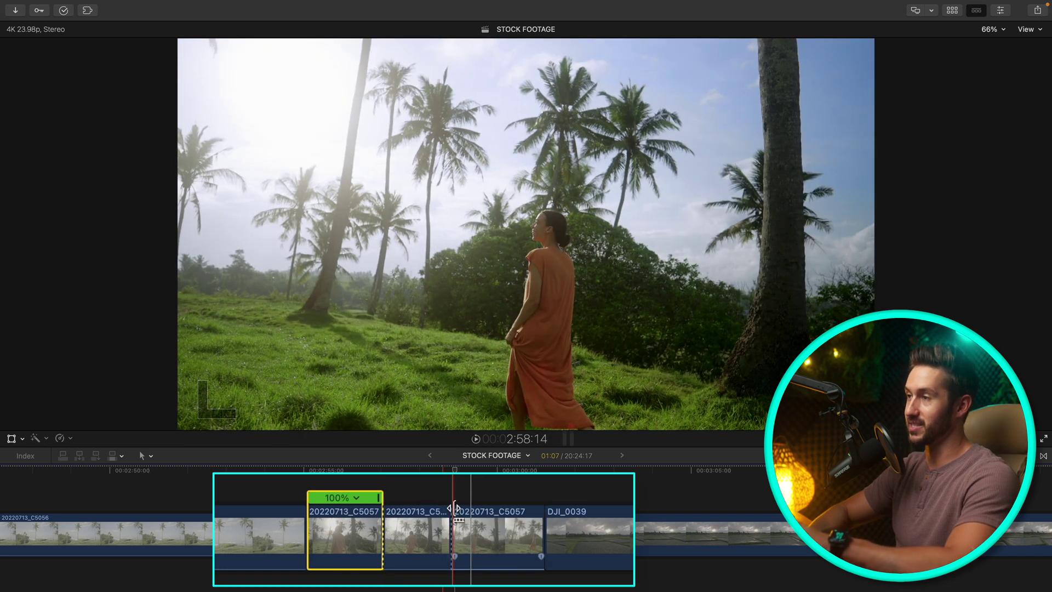
pyautogui.press('super+z')
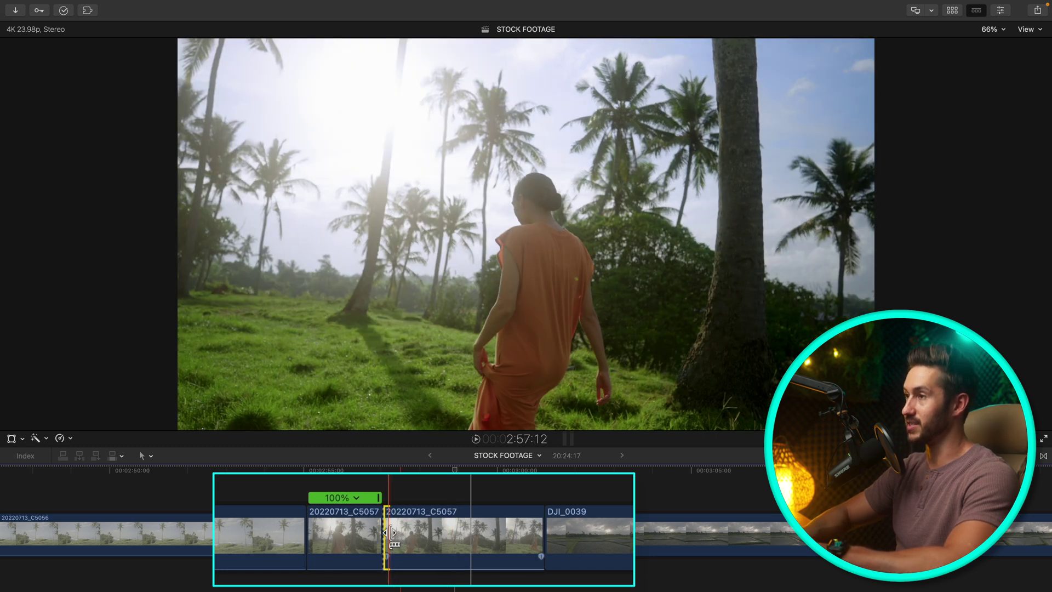
pyautogui.press('super+z')
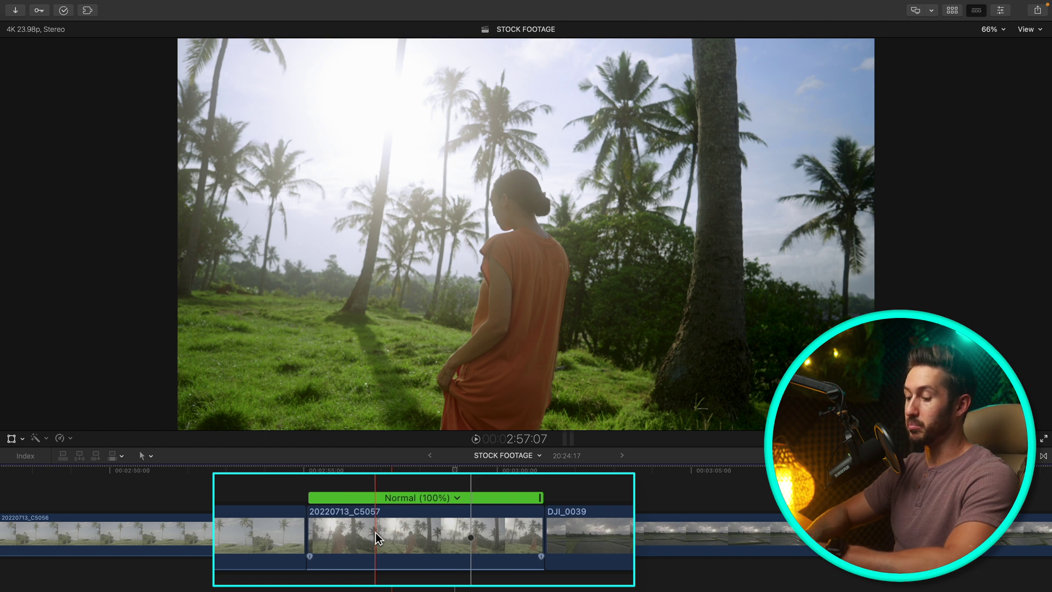
# - Cut clip 20220713_C5057 at three points with the Blade tool (B), then undo the cuts
pyautogui.press('b')
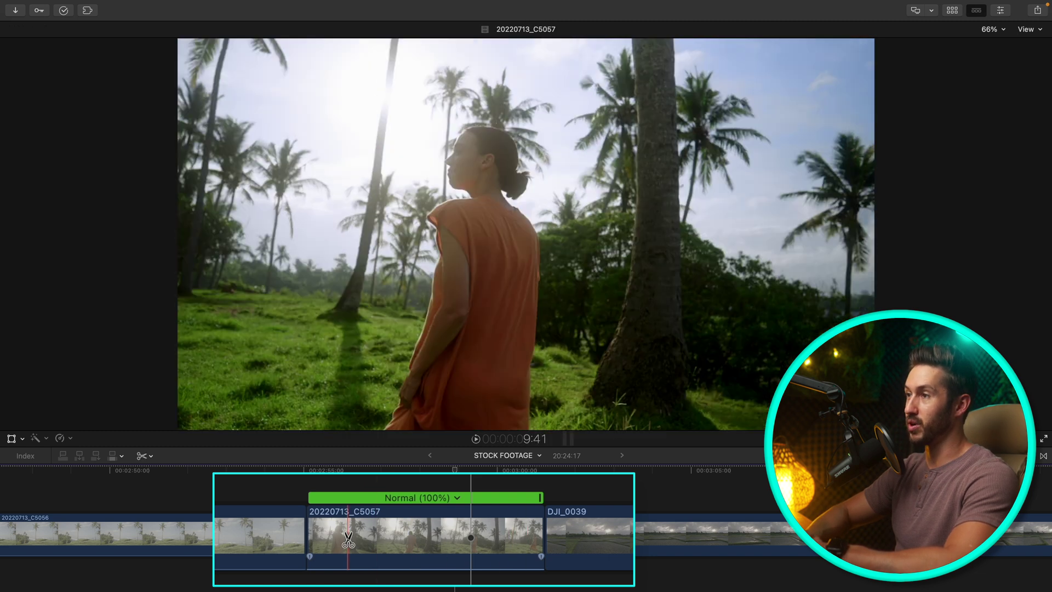
pyautogui.click(342, 539)
pyautogui.click(412, 540)
pyautogui.click(475, 539)
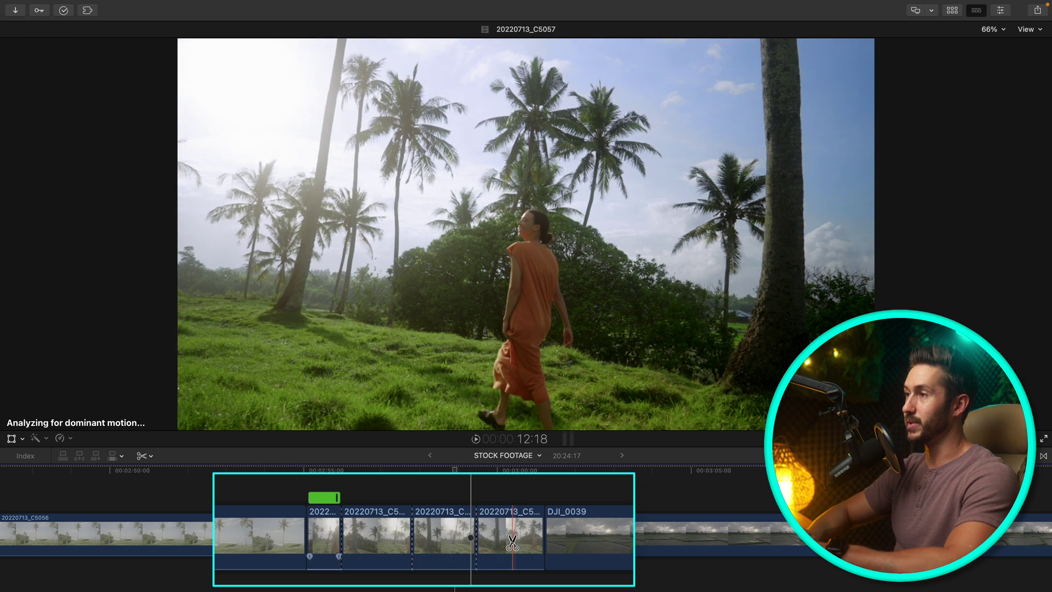
pyautogui.press('super+z')
pyautogui.press('super+z')
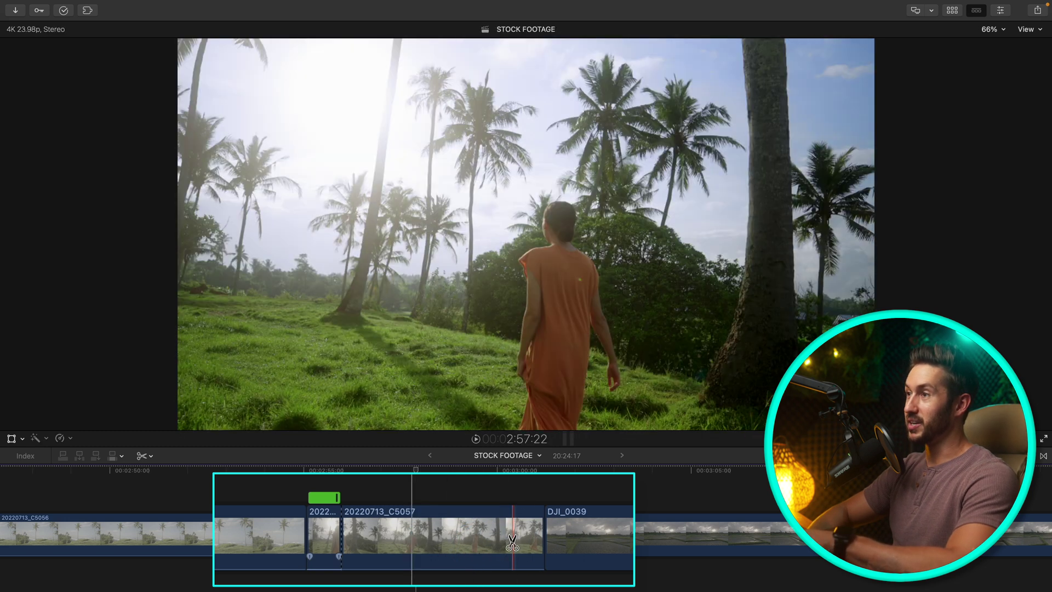
pyautogui.press('super+z')
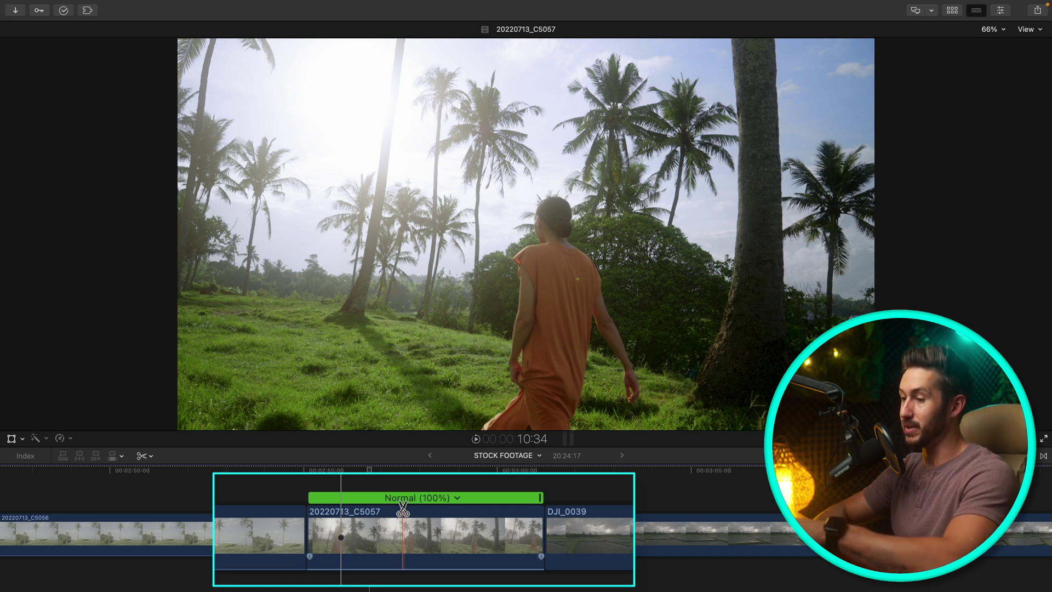
# - Reassign Command-B to Blade Tool and plain B to Blade in the example set, and save
pyautogui.press('alt+super+k')
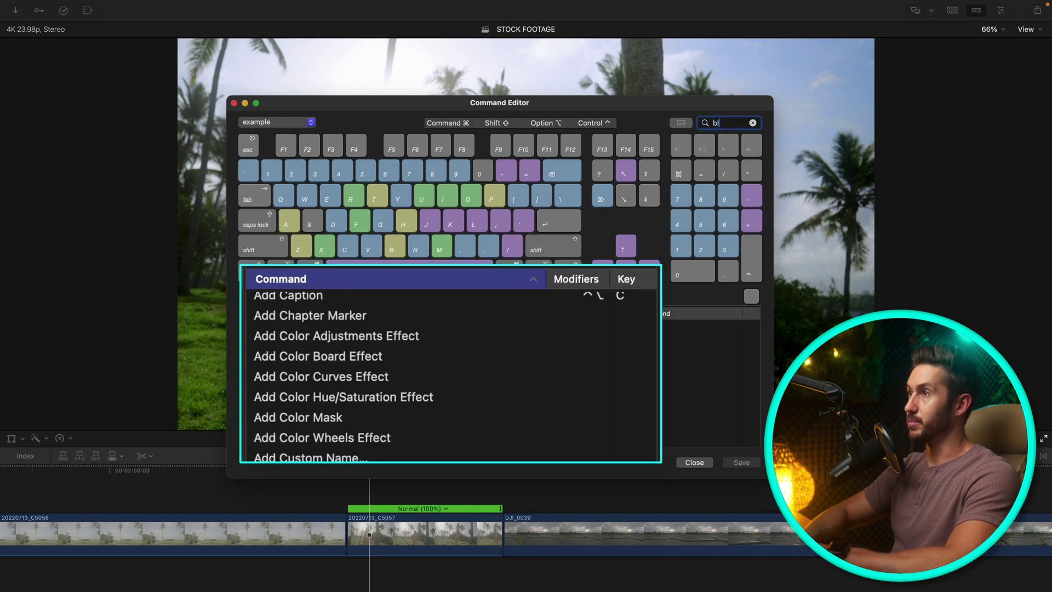
pyautogui.click(386, 363)
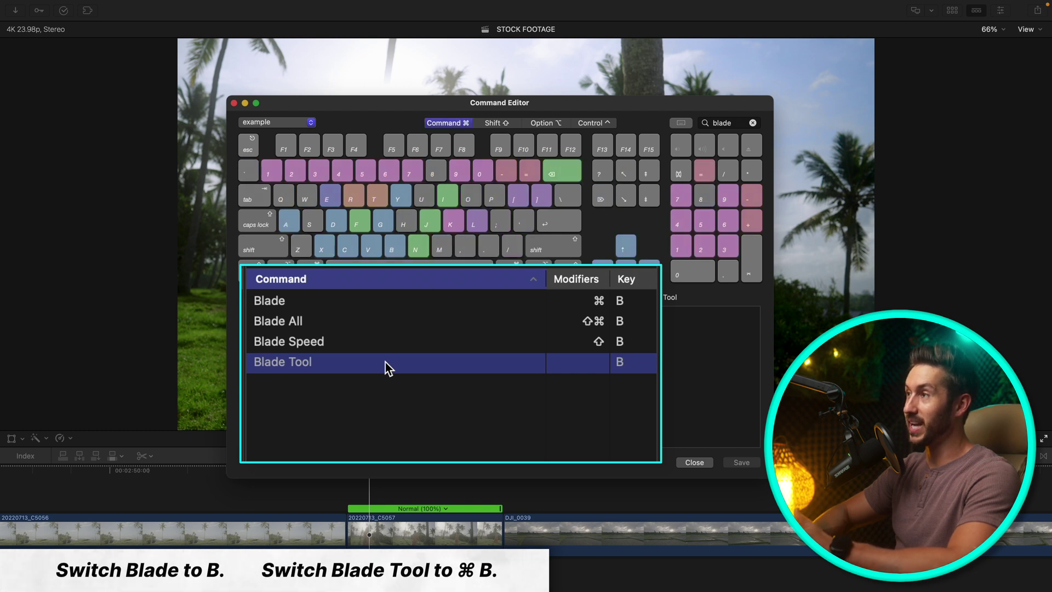
pyautogui.press('super+b')
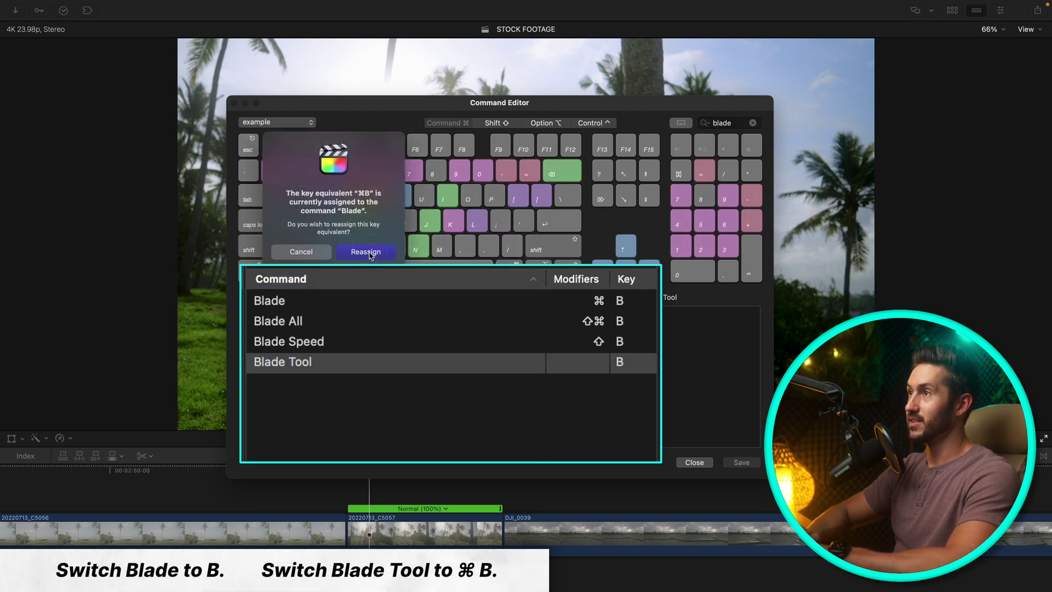
pyautogui.click(366, 251)
pyautogui.click(458, 302)
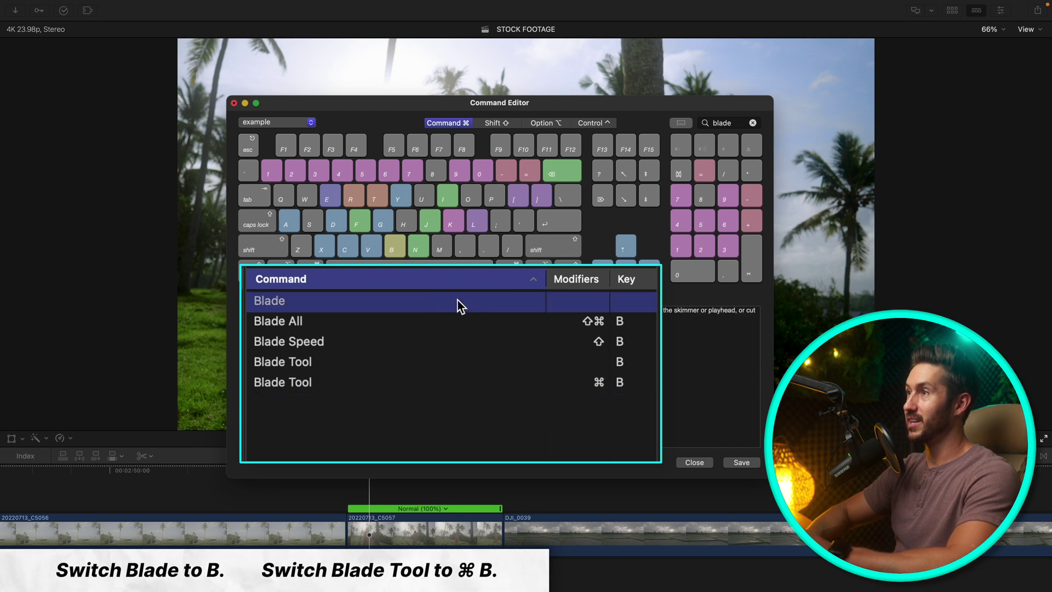
pyautogui.press('b')
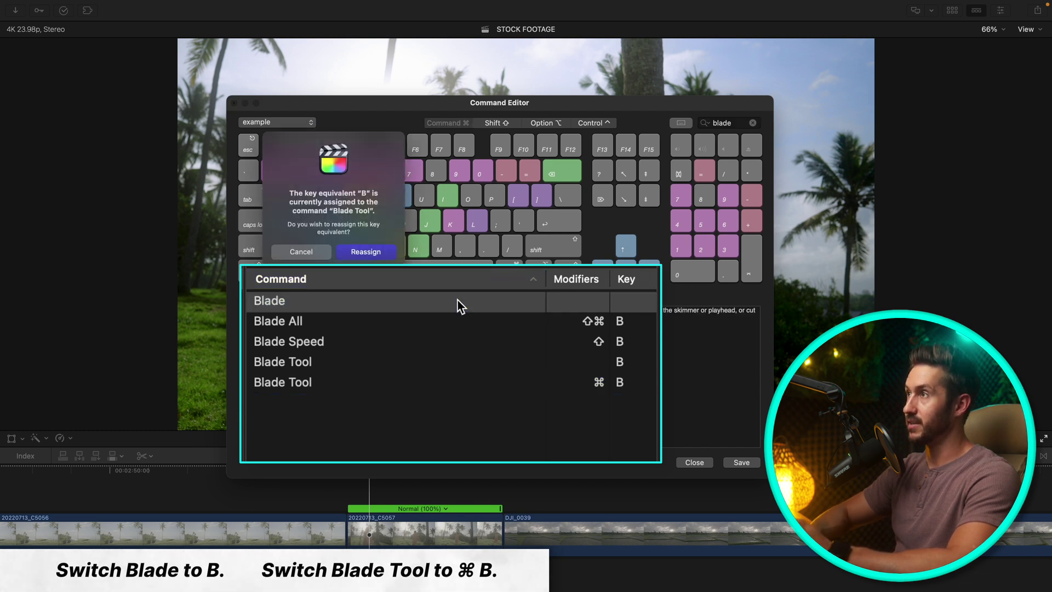
pyautogui.click(380, 255)
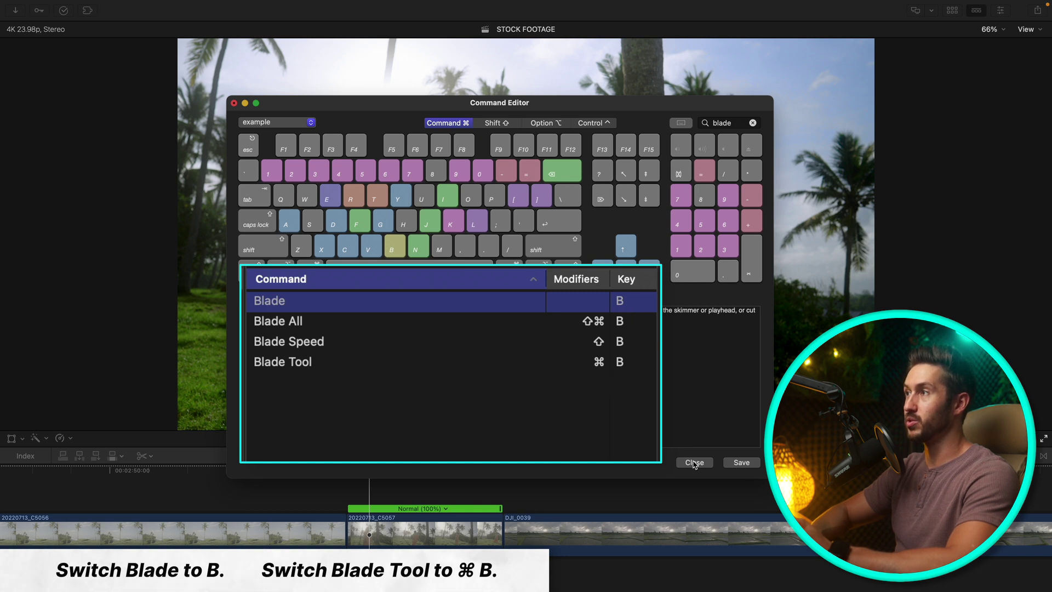
pyautogui.click(739, 463)
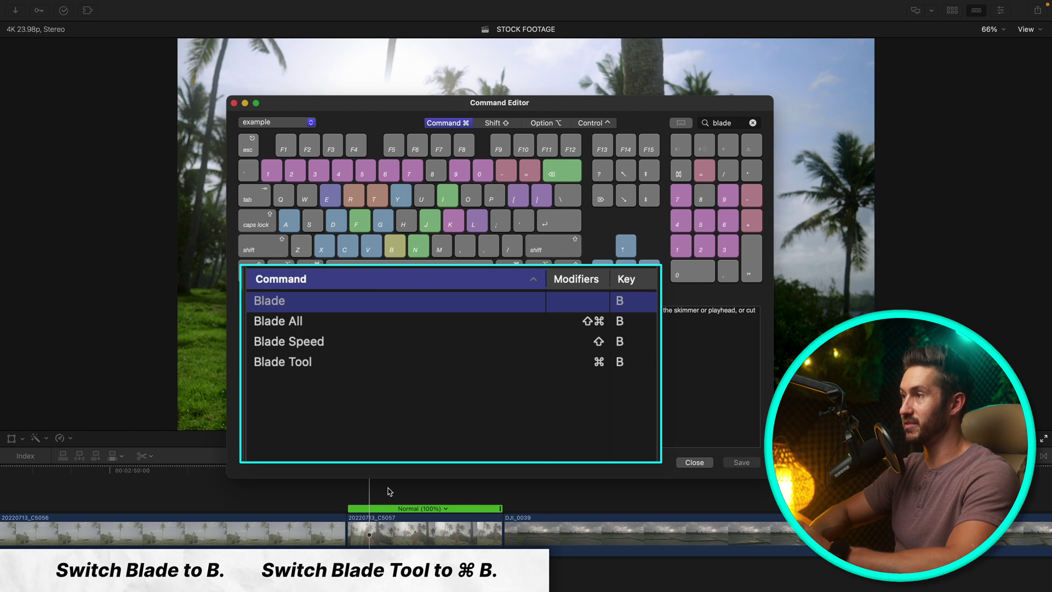
pyautogui.press('Return')
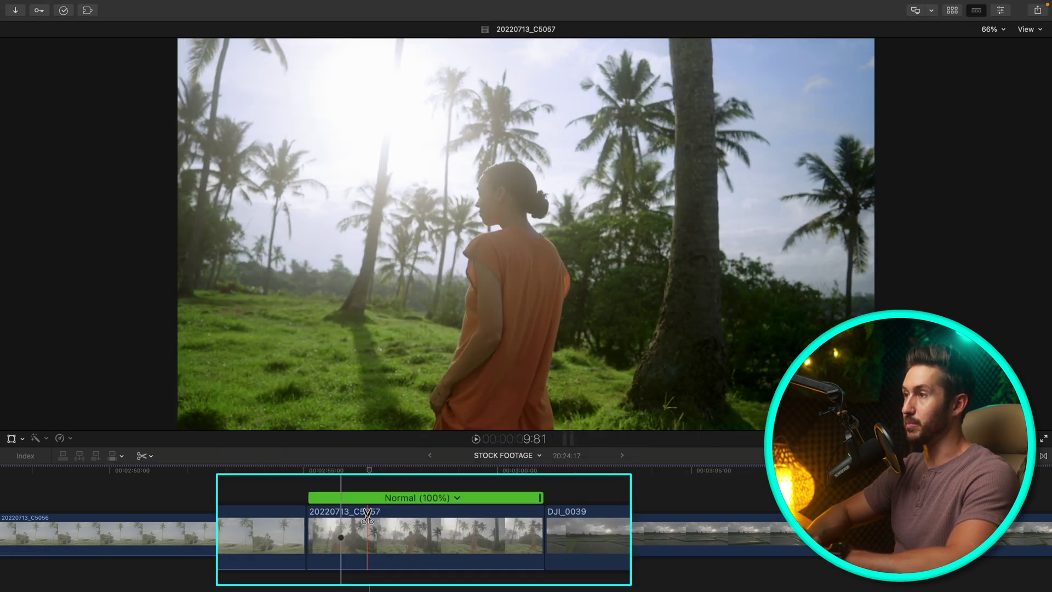
# - Make ten test cuts across clip 20220713_C5057 with the new B key, then undo them all
pyautogui.click(375, 529)
pyautogui.click(415, 528)
pyautogui.click(435, 529)
pyautogui.click(485, 529)
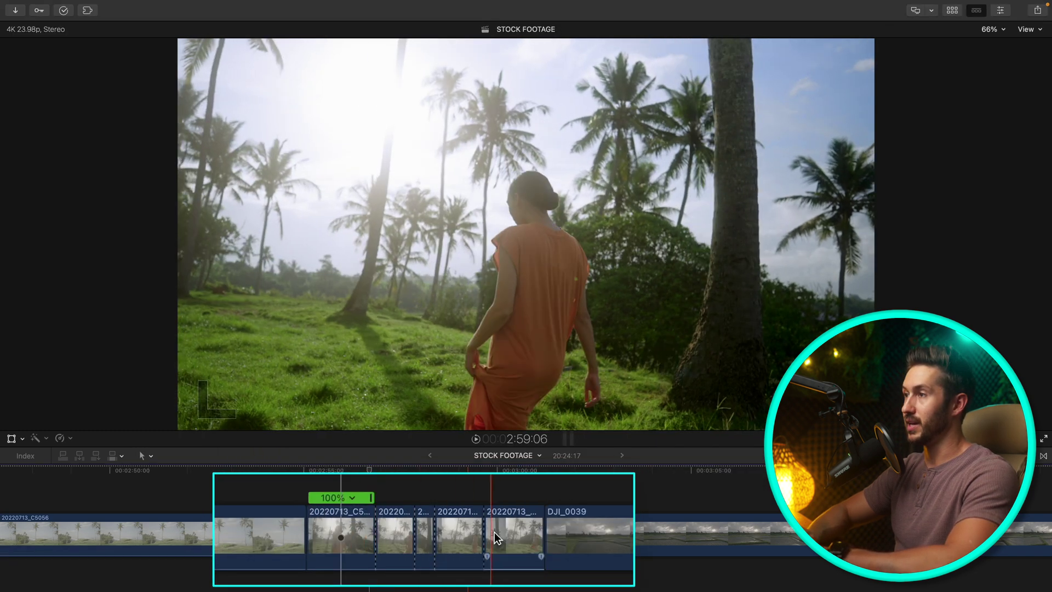
pyautogui.click(490, 529)
pyautogui.click(504, 528)
pyautogui.click(463, 529)
pyautogui.click(356, 528)
pyautogui.click(321, 529)
pyautogui.click(397, 529)
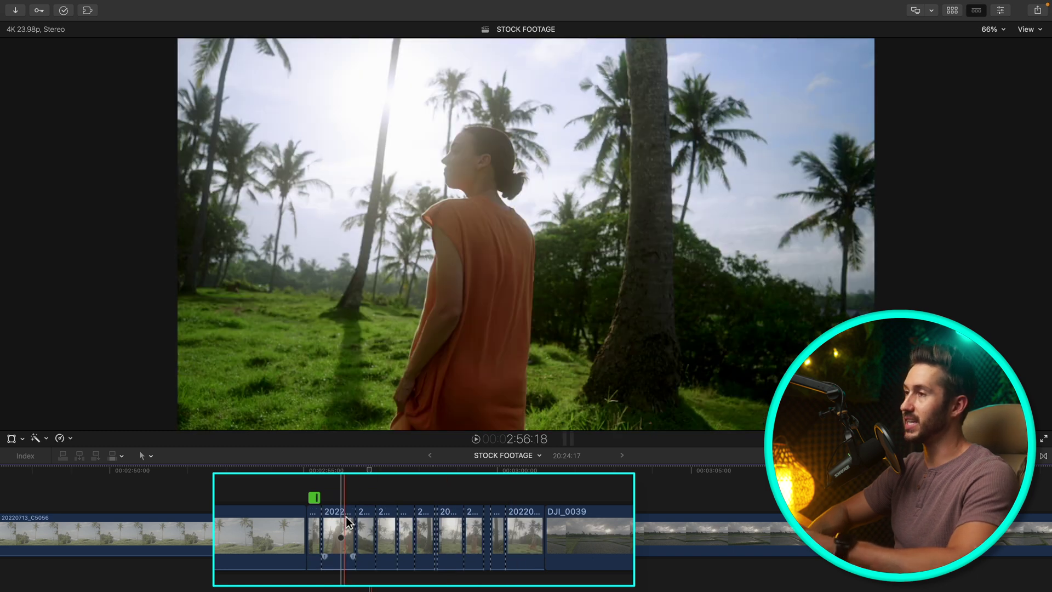
pyautogui.press('super+z')
pyautogui.press('super+z')
pyautogui.press('super+z')
pyautogui.press('super+z')
pyautogui.press('super+z')
pyautogui.press('super+z')
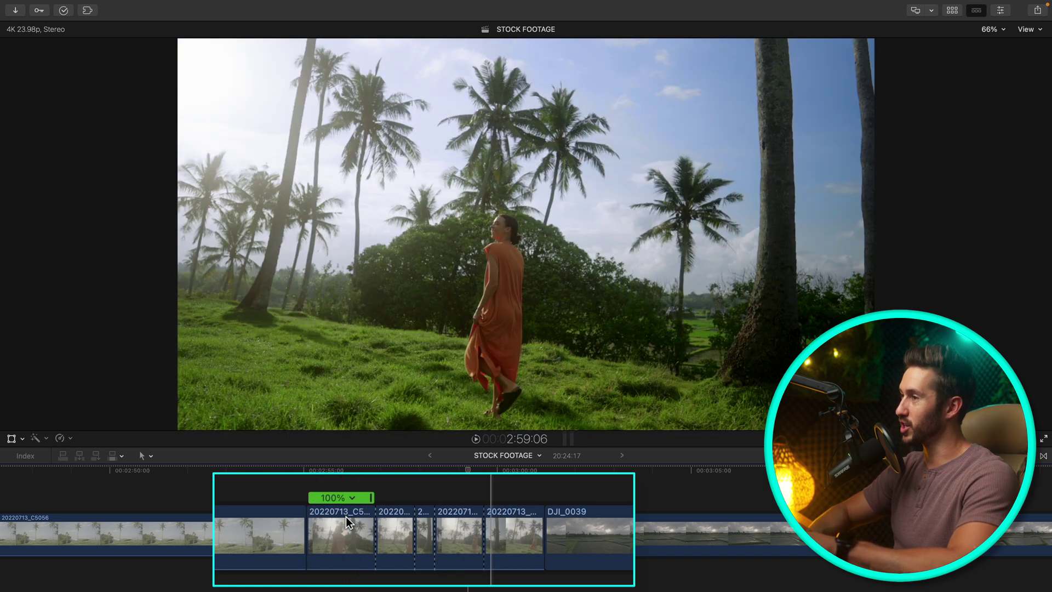
pyautogui.press('super+z')
pyautogui.press('super+z')
pyautogui.press('super+z')
pyautogui.press('super+z')
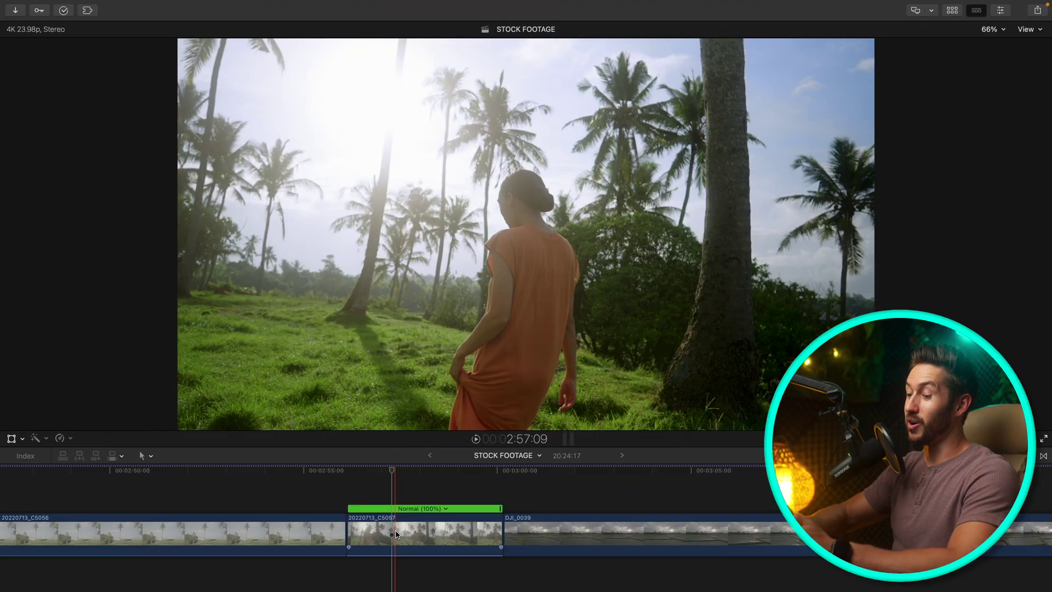
pyautogui.press('alt+super+k')
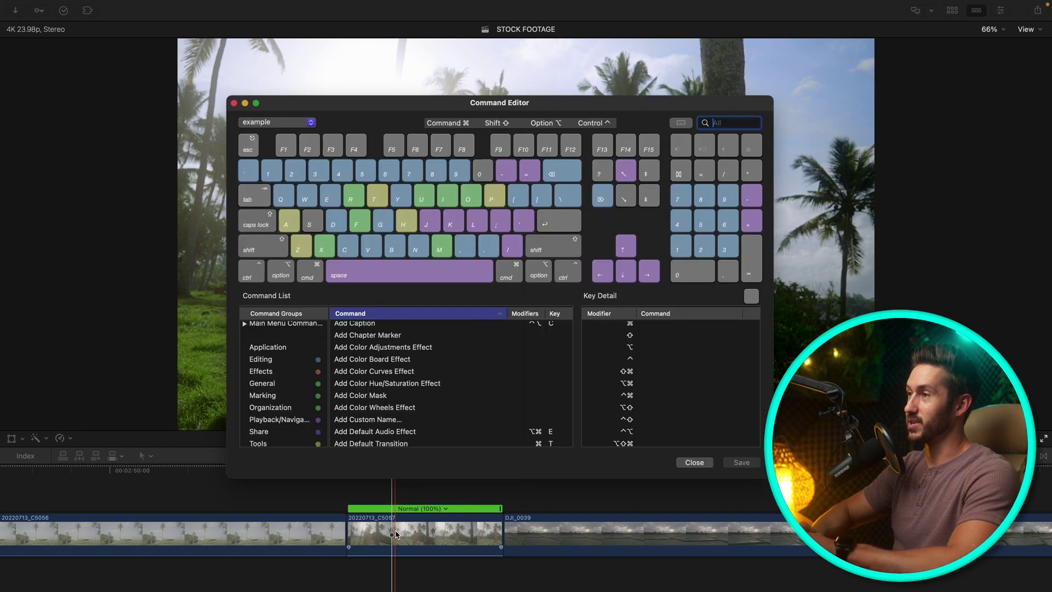
pyautogui.write('trim')
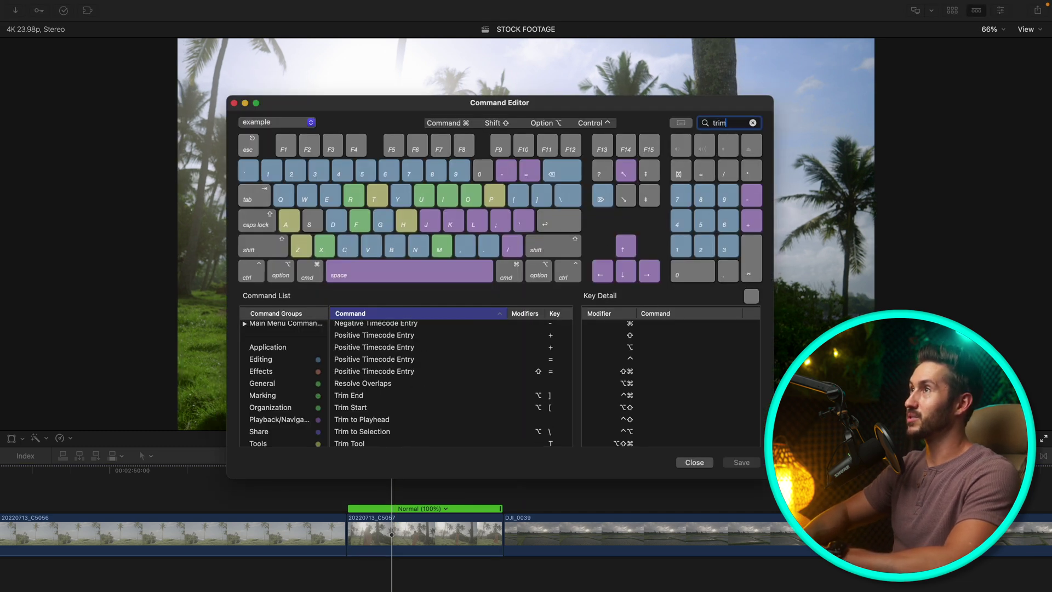
pyautogui.scroll(-1, 453, 408)
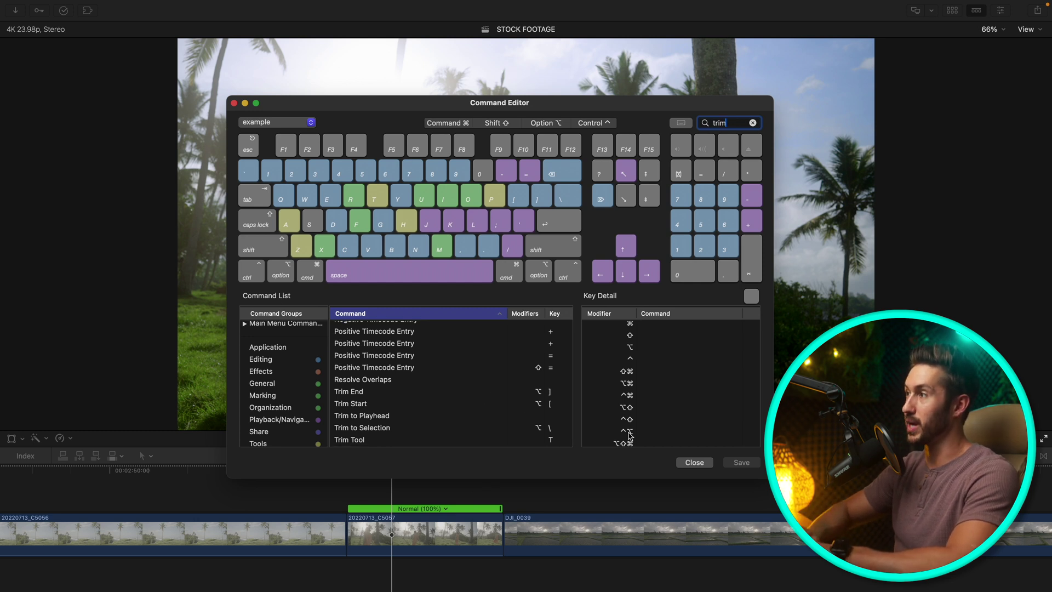
pyautogui.click(695, 463)
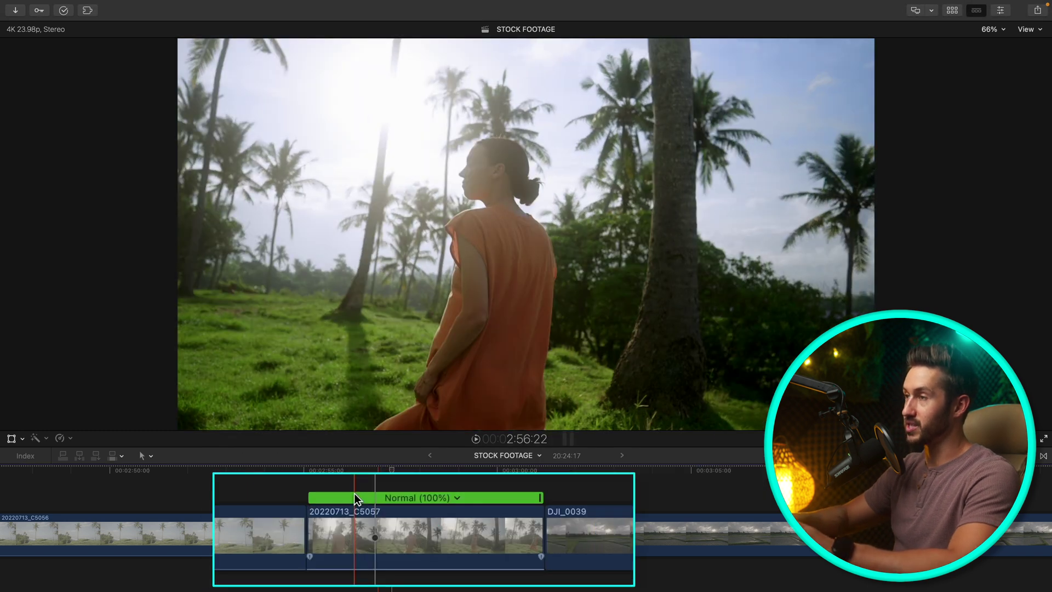
# - Trim clip 20220713_C5057's start and end to the skimmer with Option-[ and Option-], undoing and redoing the end trim
pyautogui.hotkey('alt', '[')
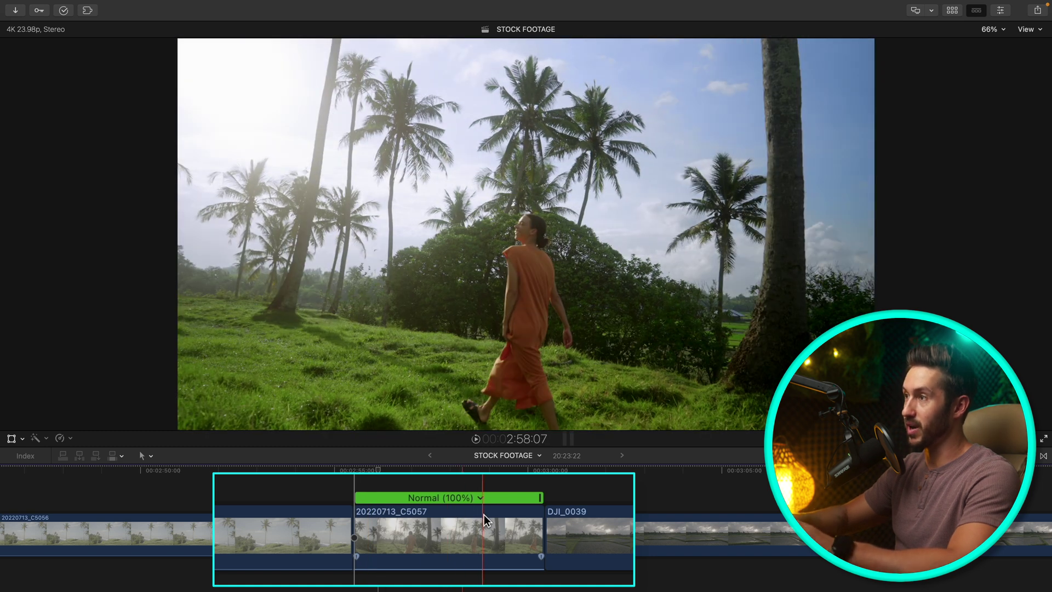
pyautogui.hotkey('alt', ']')
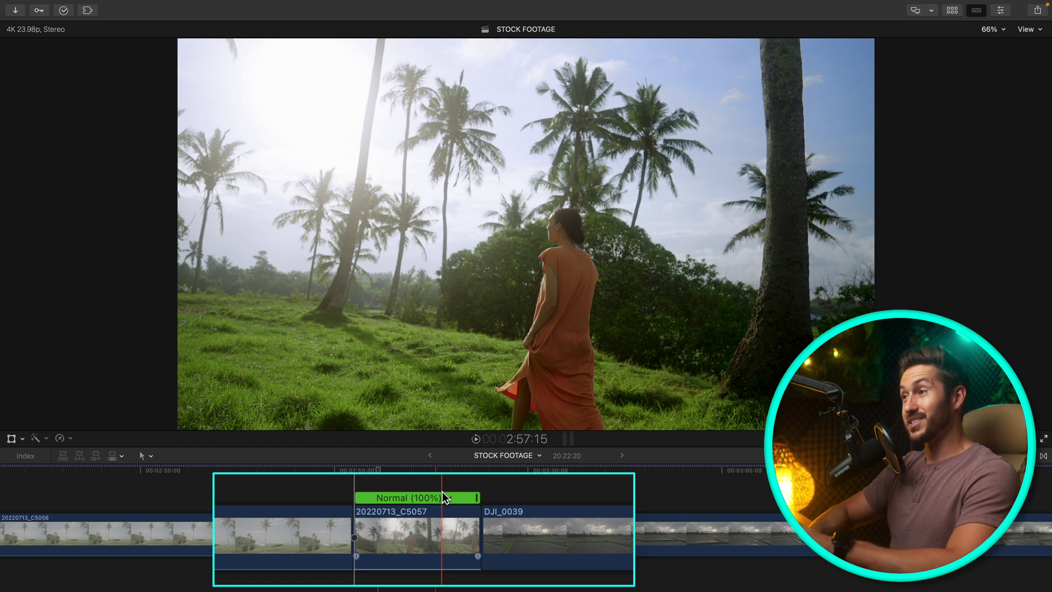
pyautogui.press('super+z')
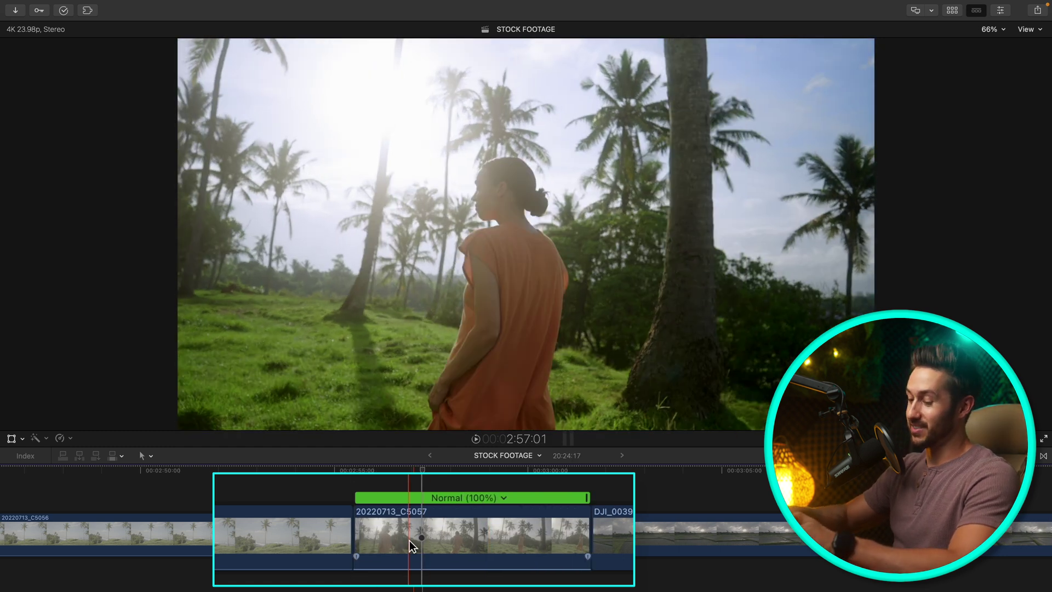
pyautogui.press('super+shift+z')
pyautogui.press('alt+super+k')
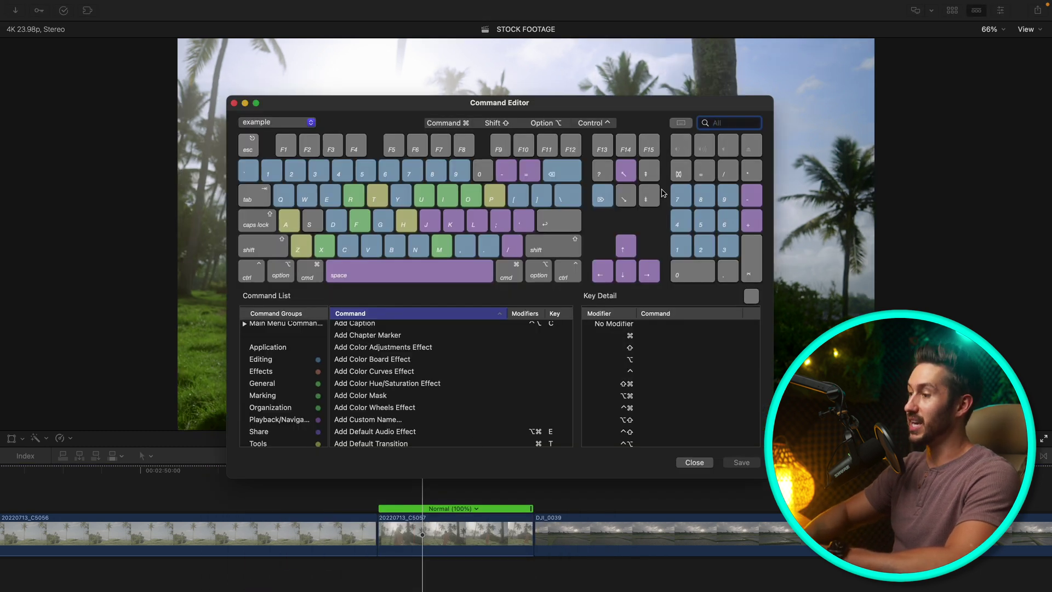
# - Search 'trim' and give Trim Start the G key, taking it from Toggle Storyline Mode
pyautogui.write('trim')
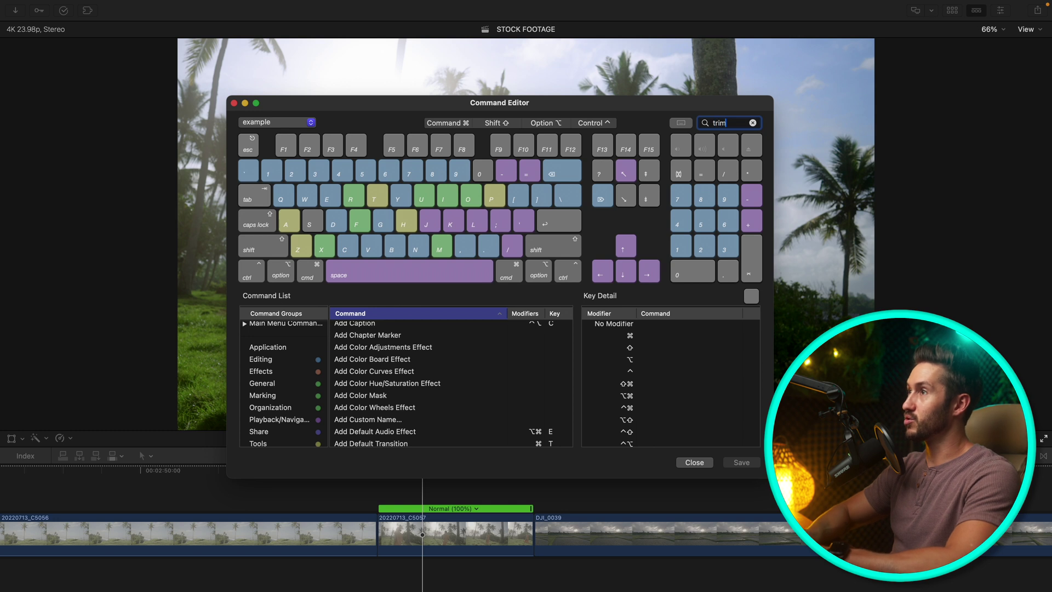
pyautogui.scroll(1, 485, 459)
pyautogui.click(440, 417)
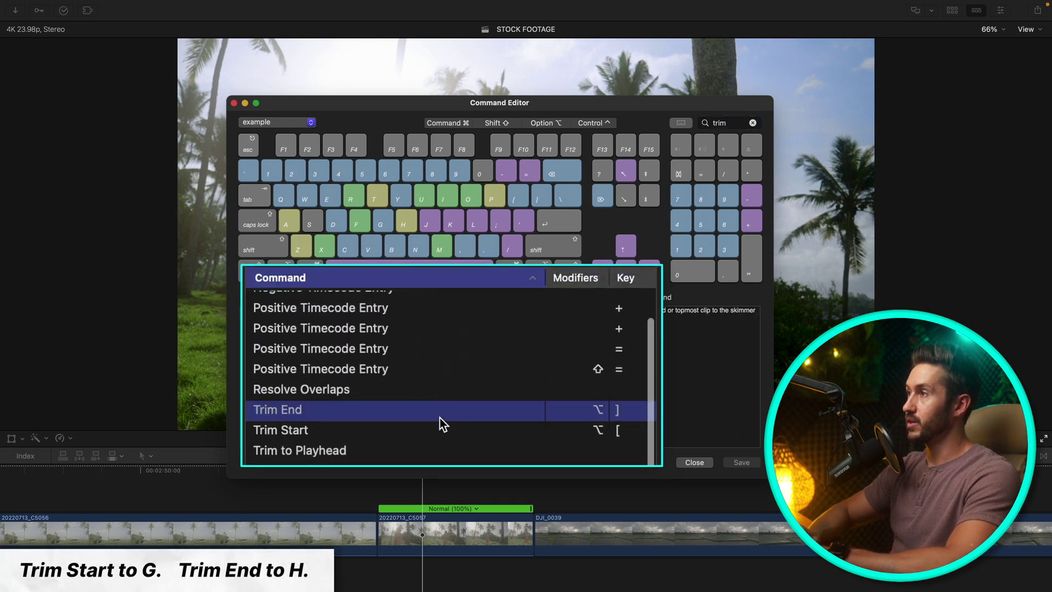
pyautogui.press('g')
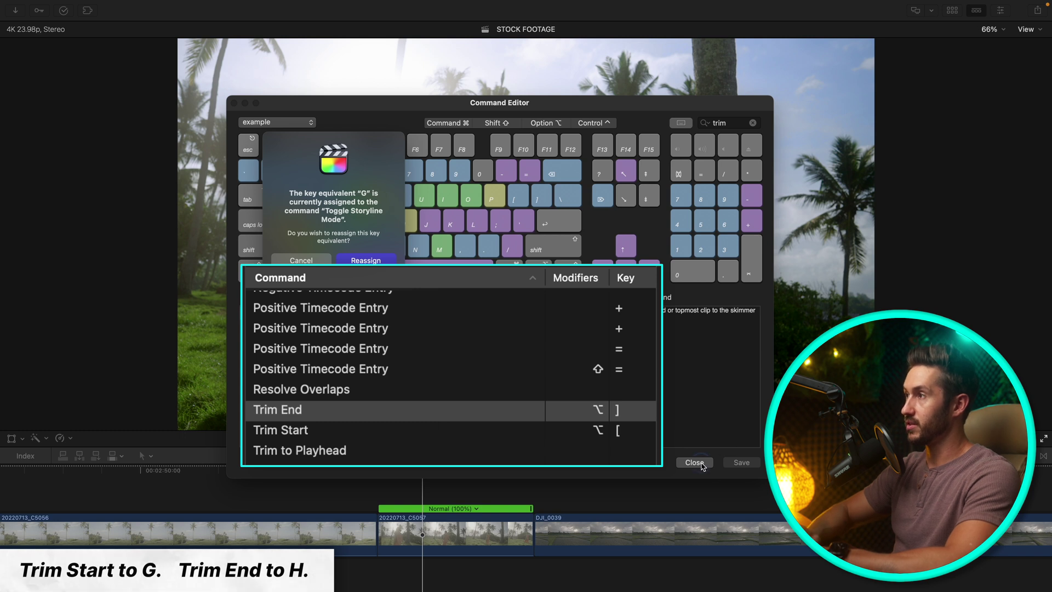
pyautogui.click(301, 261)
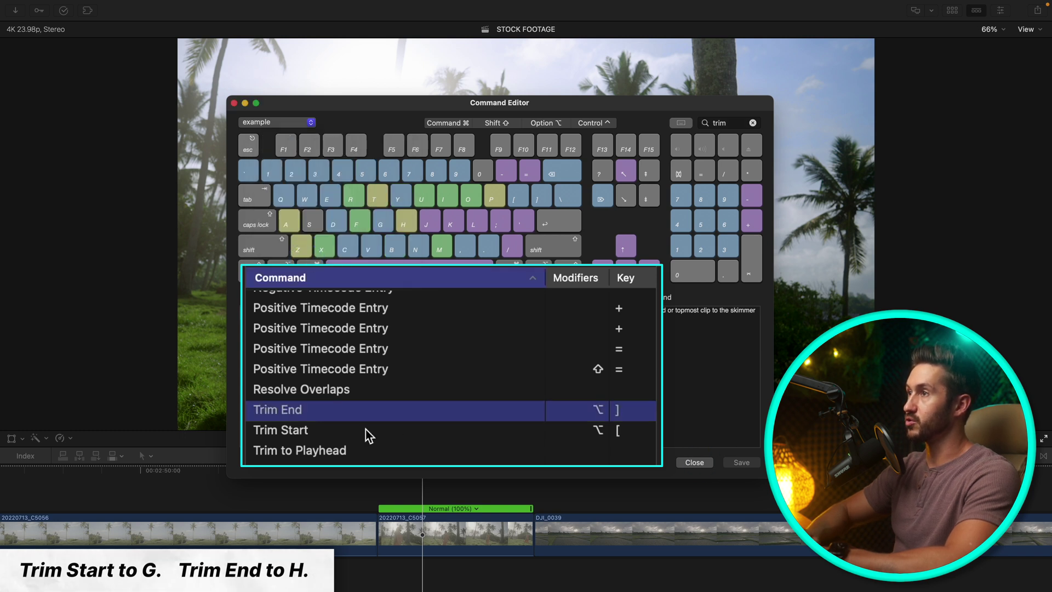
pyautogui.click(364, 430)
pyautogui.press('g')
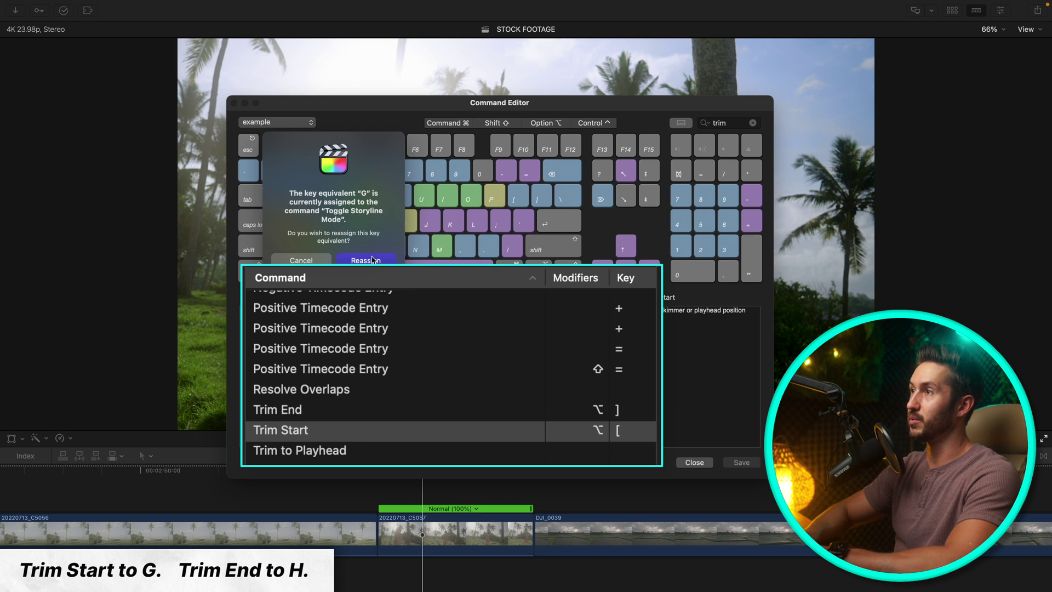
pyautogui.click(366, 260)
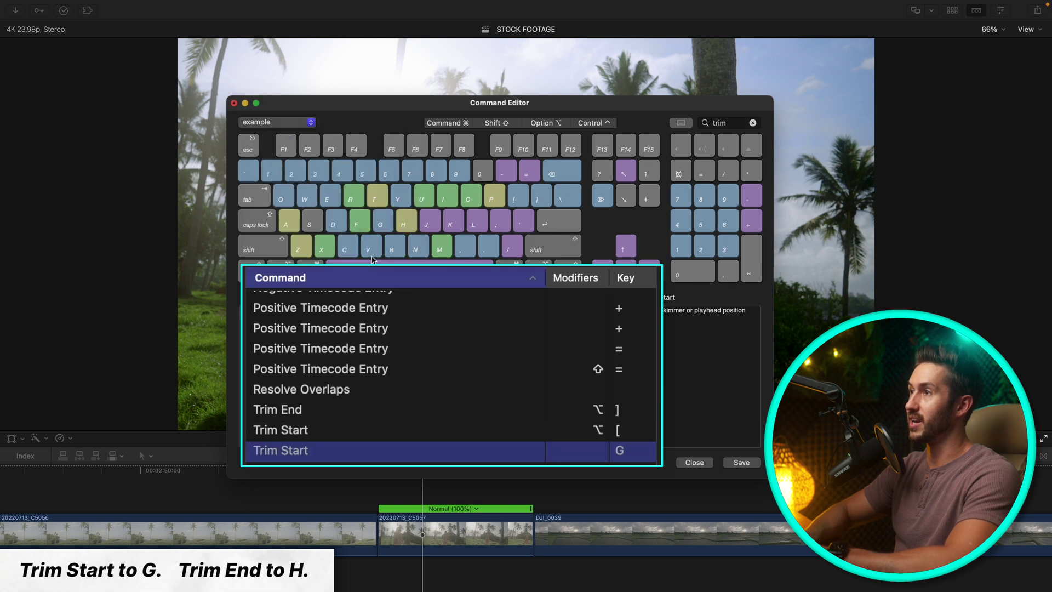
# - Give Trim End the H key, taking it from Hand Tool, and save the example set
pyautogui.click(344, 430)
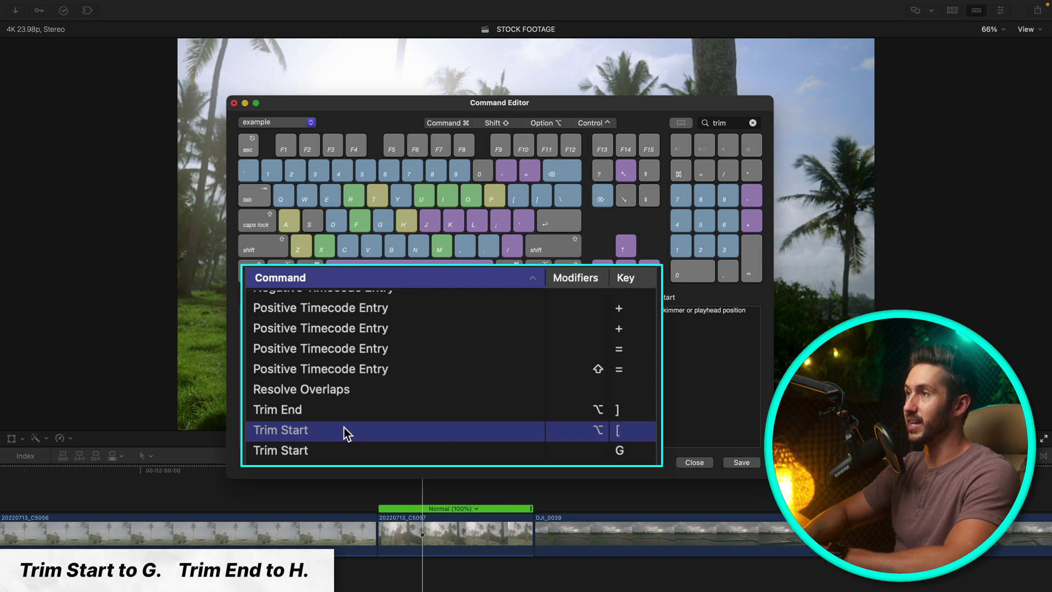
pyautogui.click(331, 411)
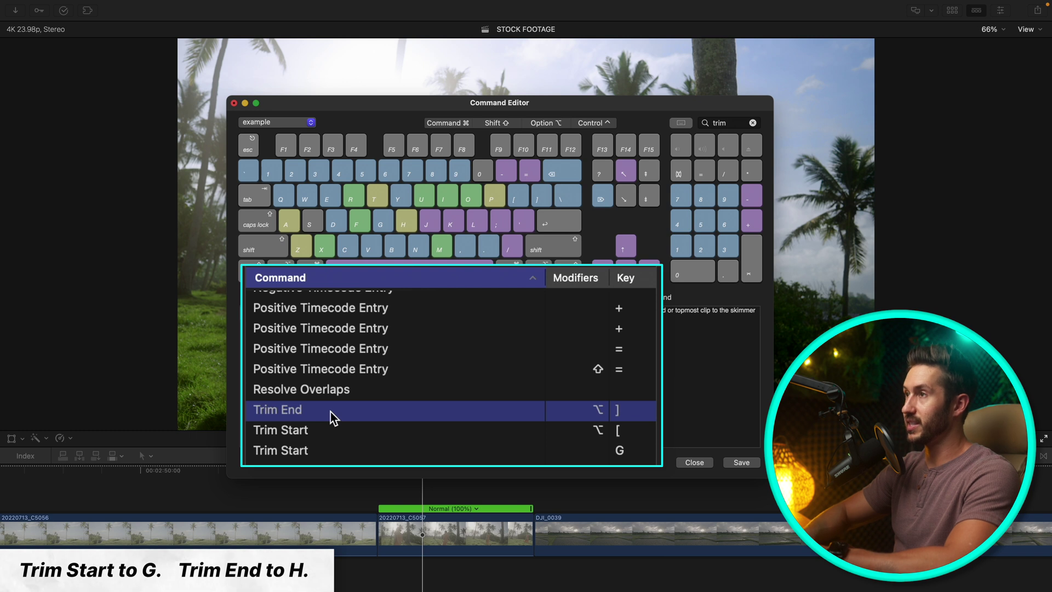
pyautogui.press('h')
pyautogui.click(370, 252)
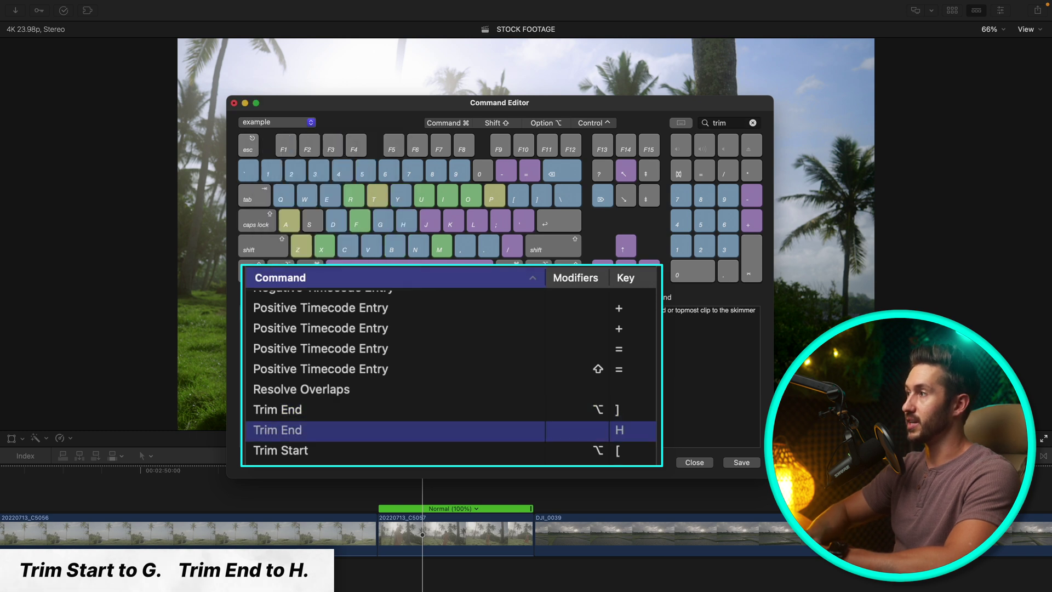
pyautogui.click(749, 464)
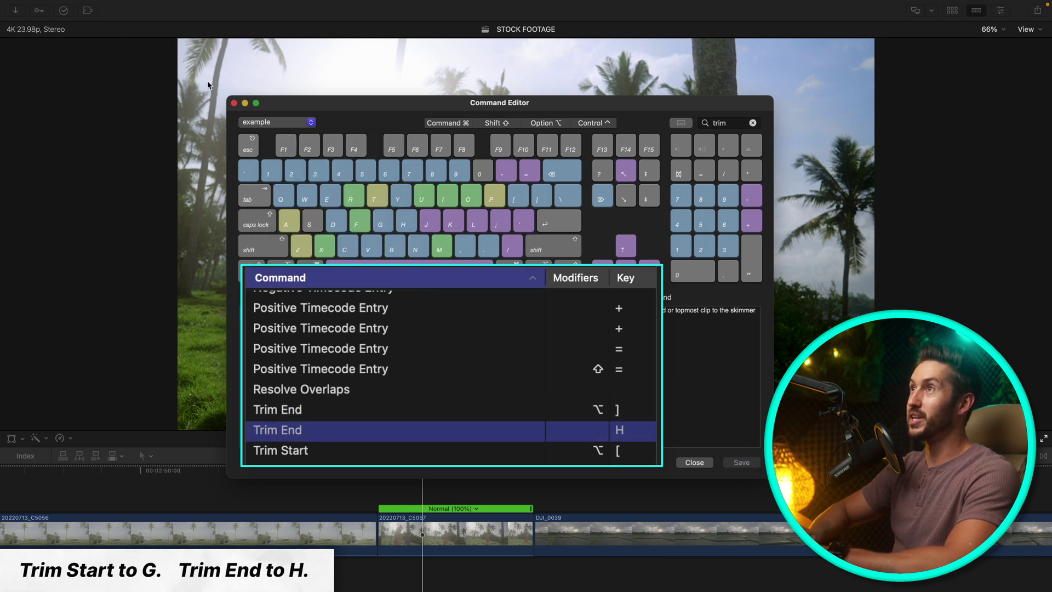
# - Close the Command Editor and trim clip 20220713_C5057's start and end to the skimmer
pyautogui.click(234, 103)
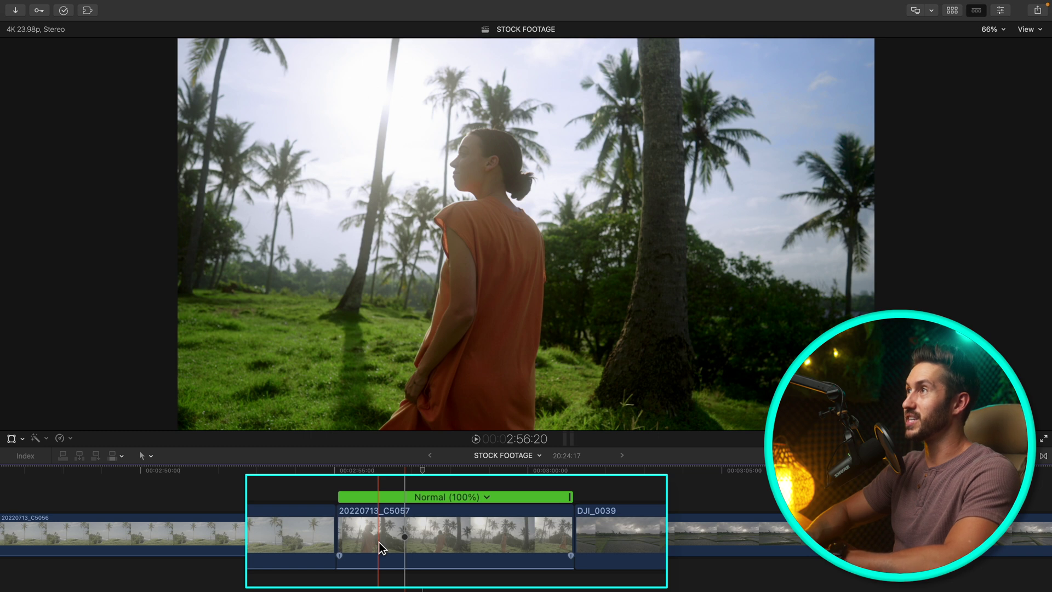
pyautogui.hotkey('alt', '[')
pyautogui.hotkey('alt', ']')
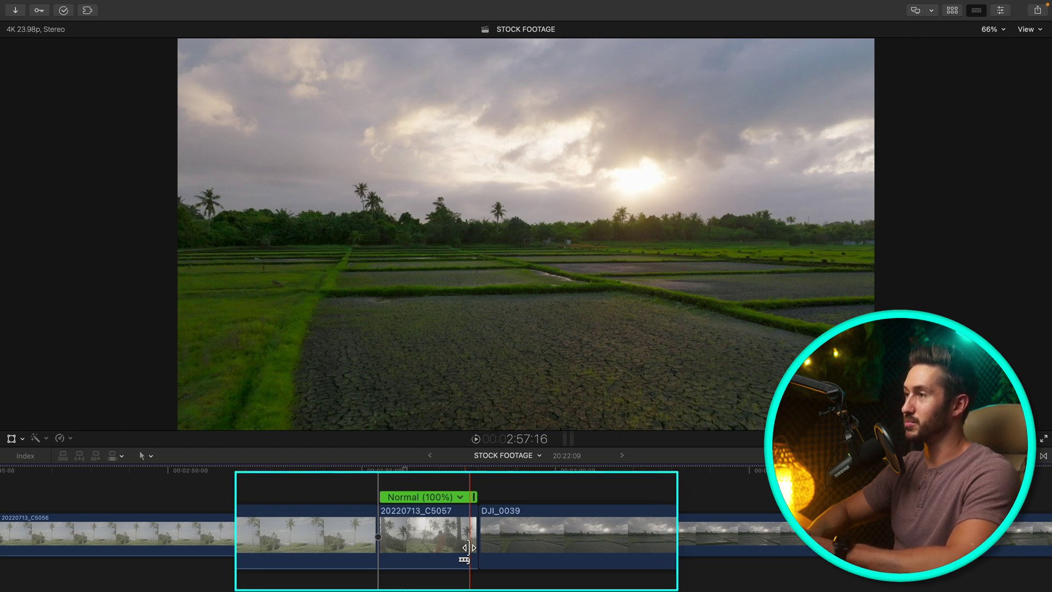
pyautogui.hscroll(-3, 468, 547)
pyautogui.hscroll(2, 476, 540)
pyautogui.scroll(-2, 476, 540)
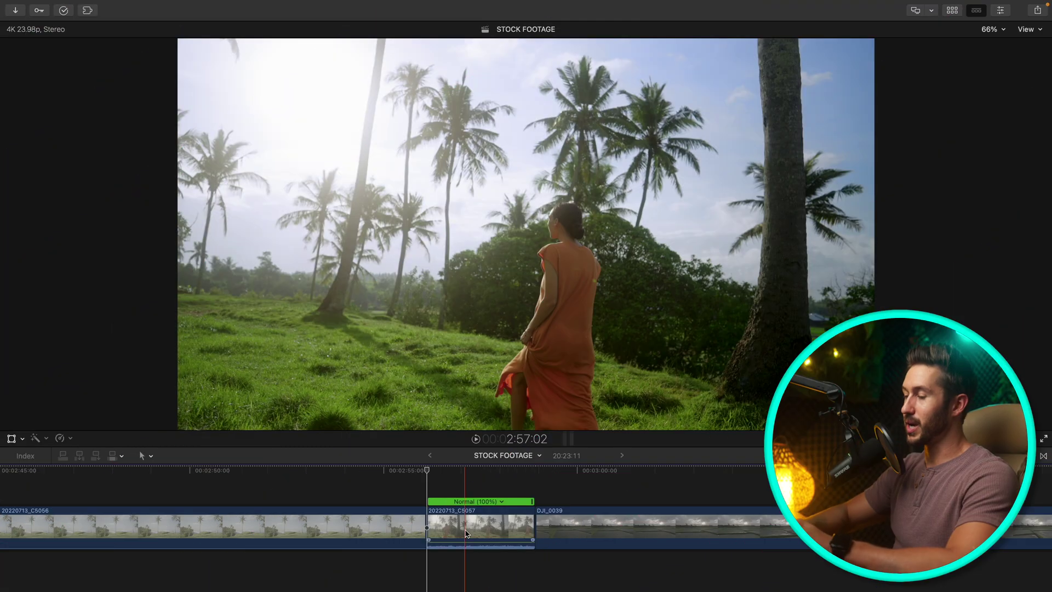
pyautogui.press('alt+super+k')
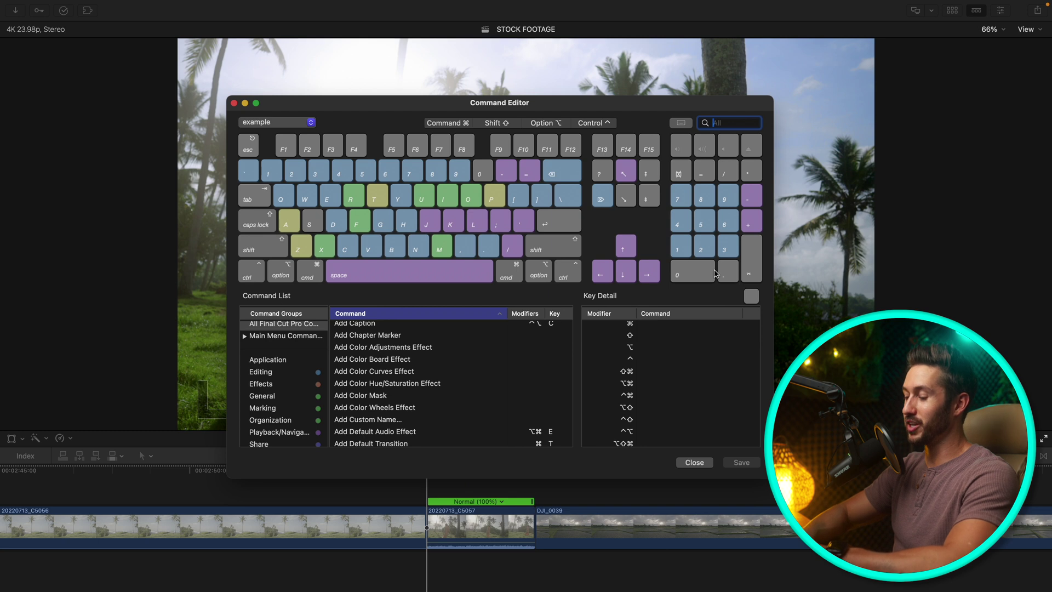
pyautogui.write('volu')
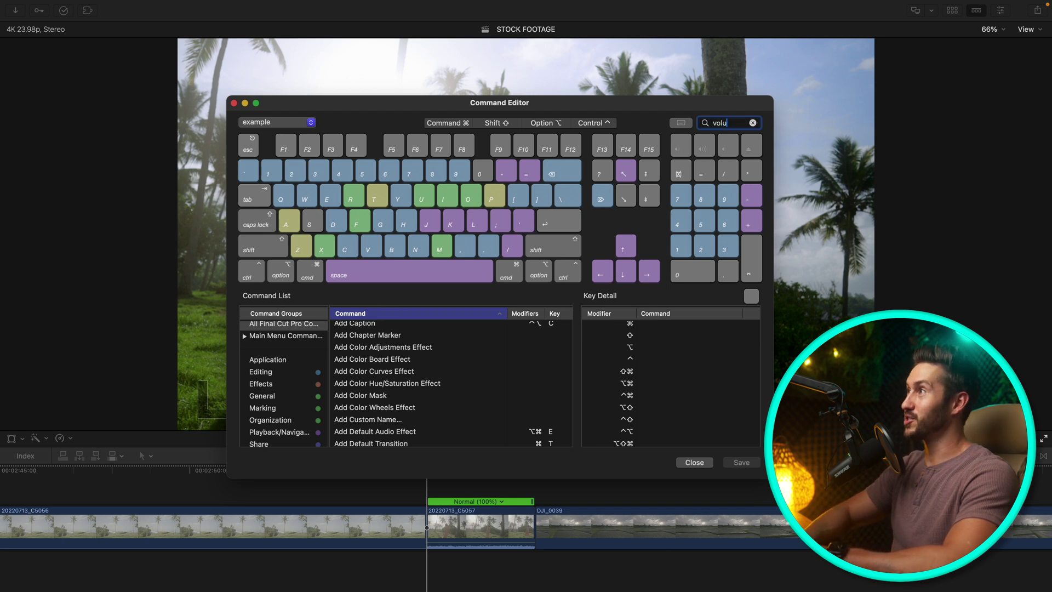
pyautogui.write('me')
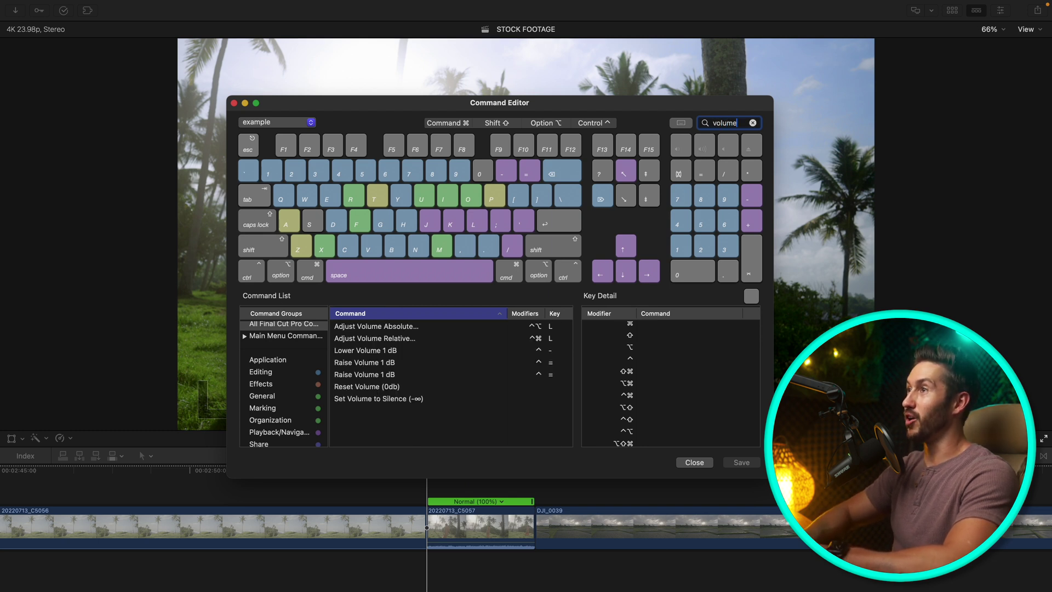
pyautogui.click(465, 354)
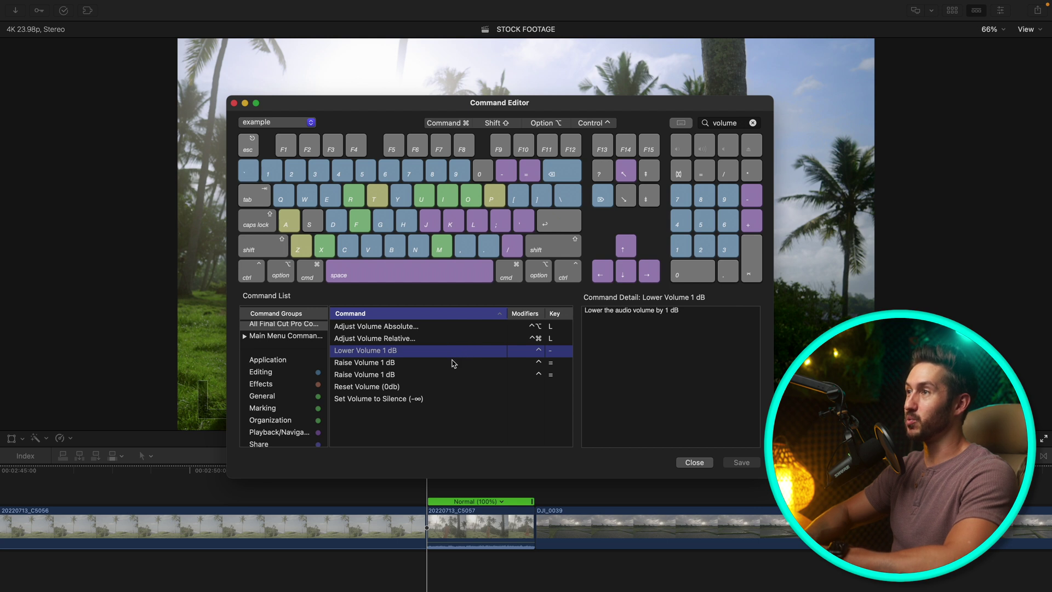
pyautogui.click(454, 363)
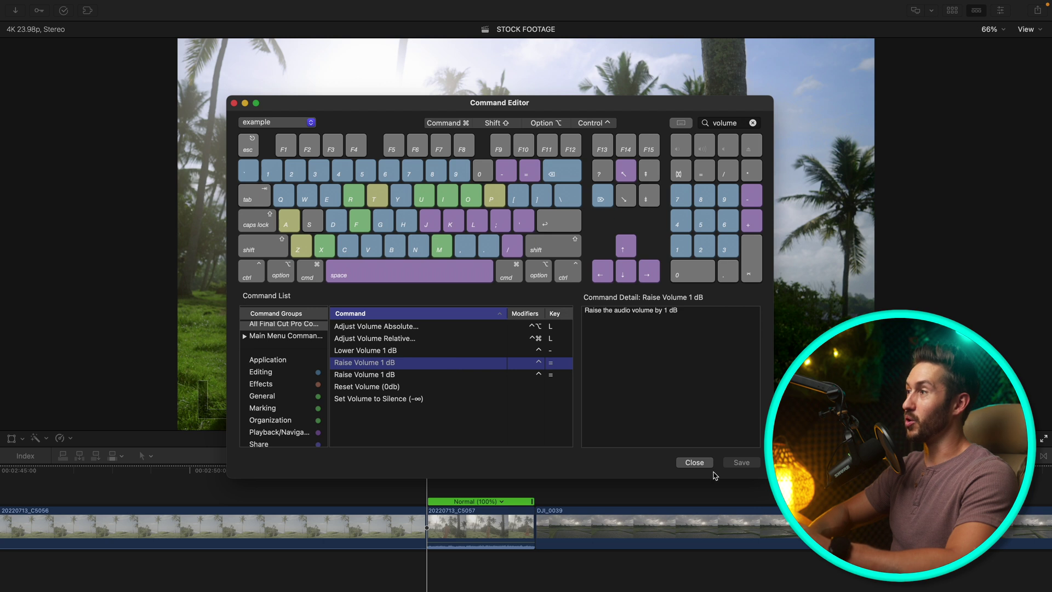
pyautogui.click(694, 463)
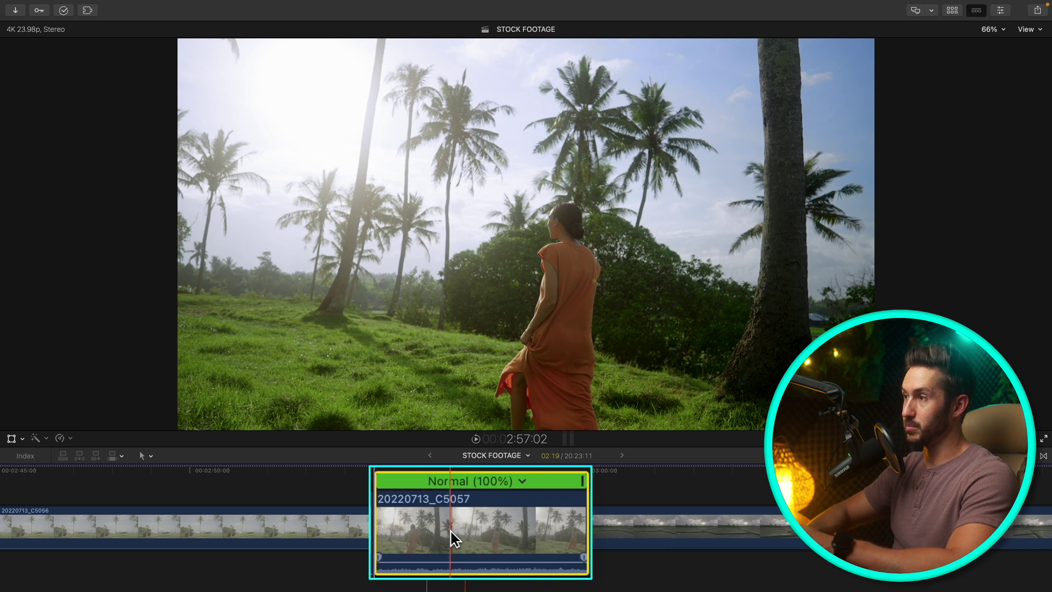
# - Drag clip 20220713_C5057's volume line down through -7.0 dB to -8.0 dB
pyautogui.moveTo(451, 562)
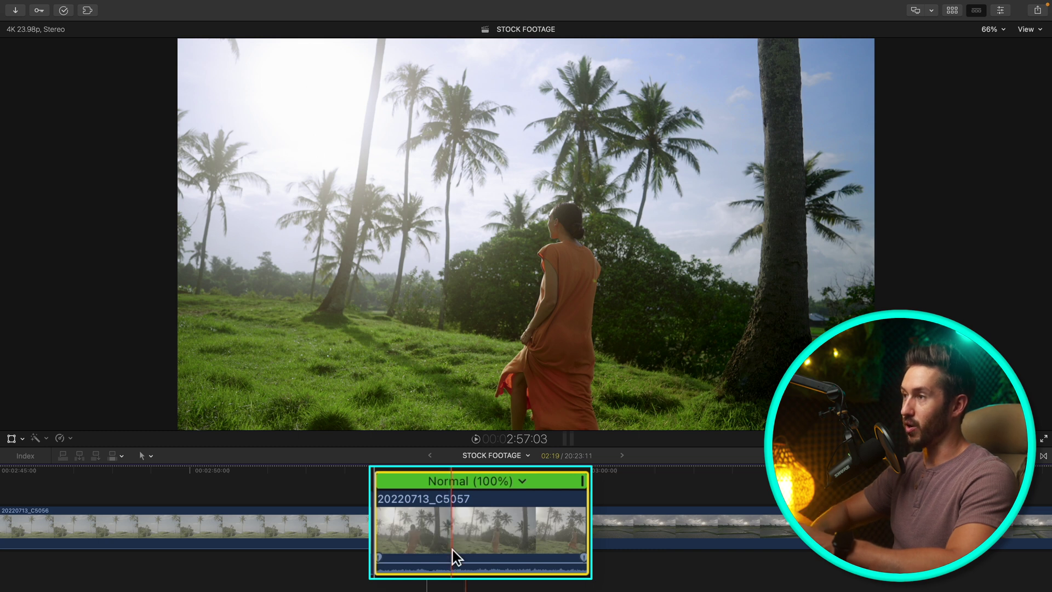
pyautogui.moveTo(450, 563); pyautogui.dragTo(450, 564)
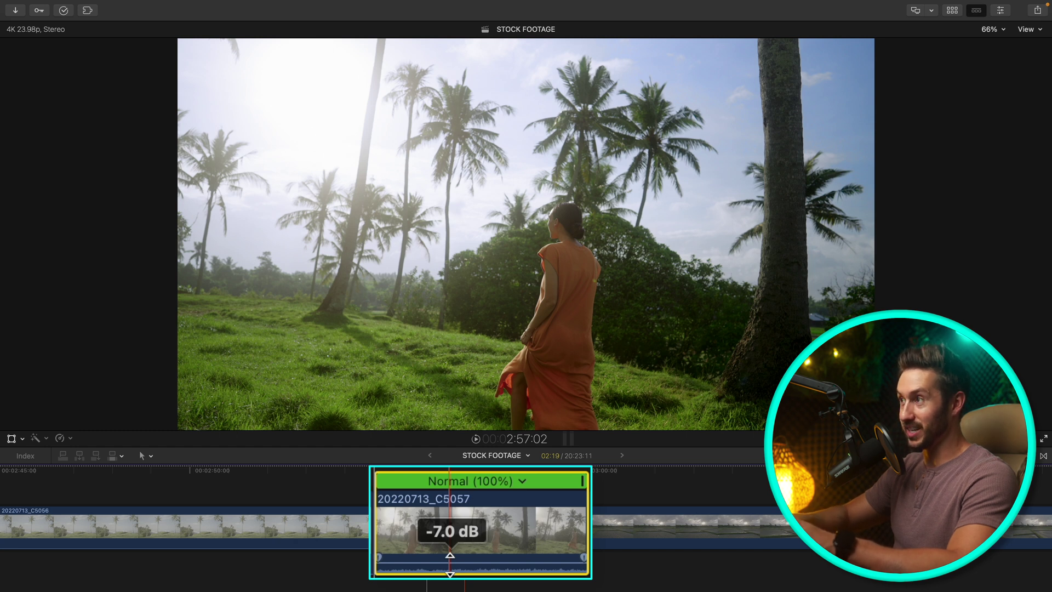
pyautogui.moveTo(450, 563); pyautogui.dragTo(451, 567)
# - Search 'volume' and bind - to Lower Volume 1 dB and = to Raise Volume 1 dB, taking them from the timecode entries
pyautogui.press('alt+super+k')
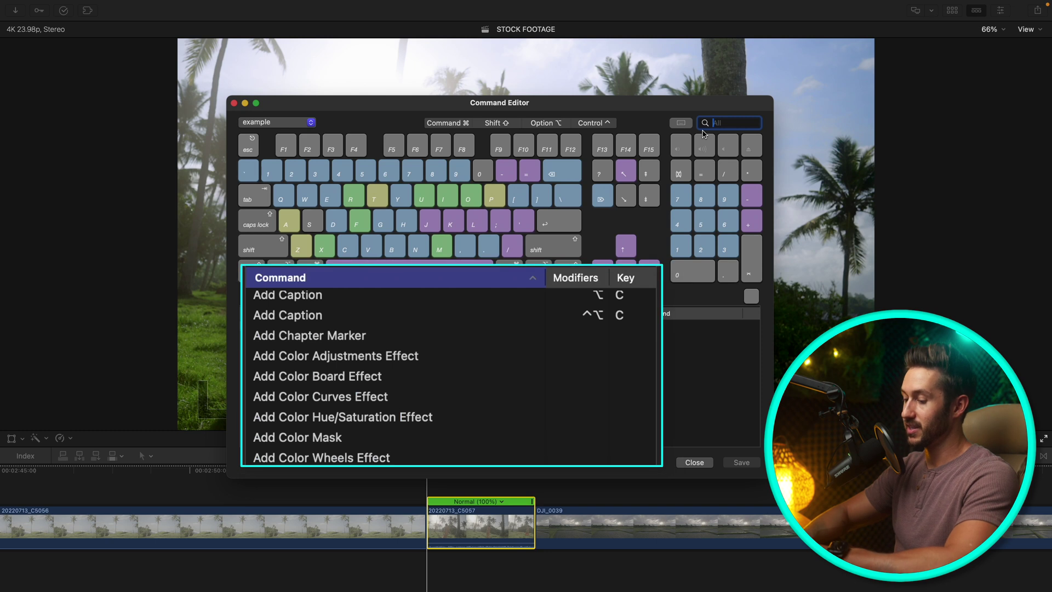
pyautogui.write('volume')
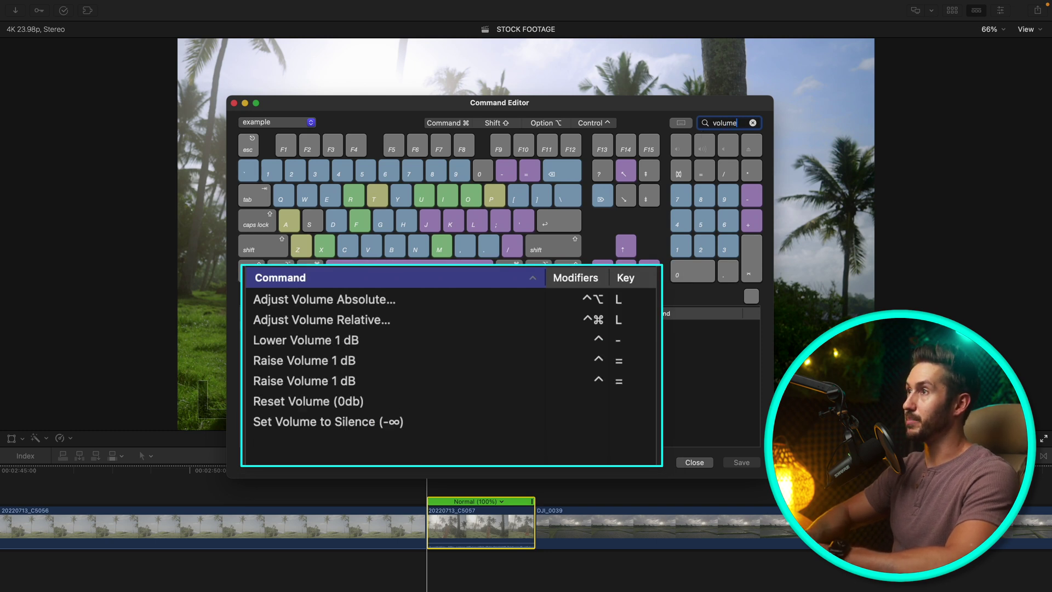
pyautogui.click(430, 346)
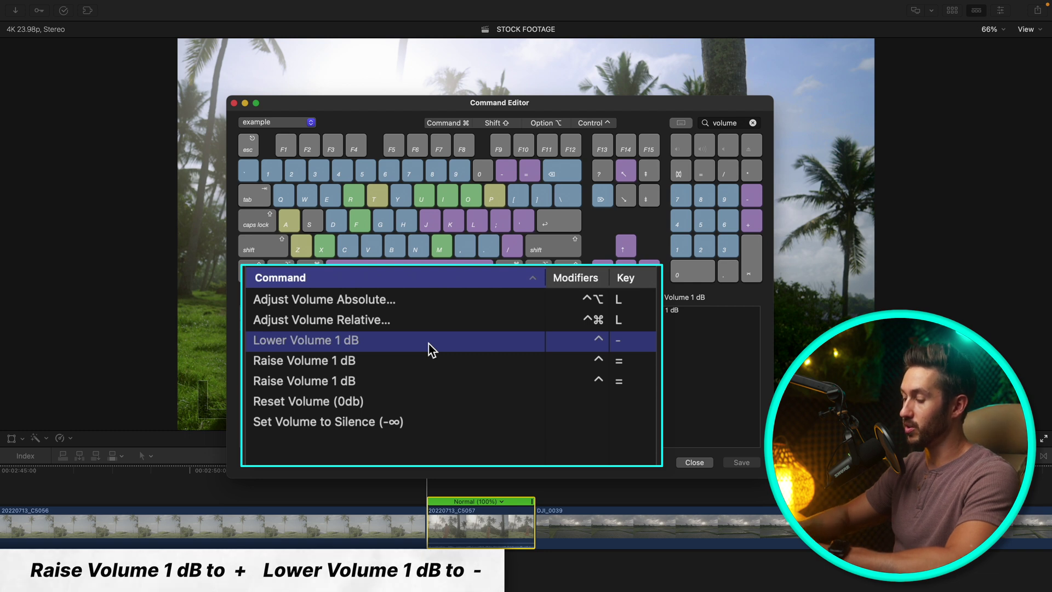
pyautogui.press('-')
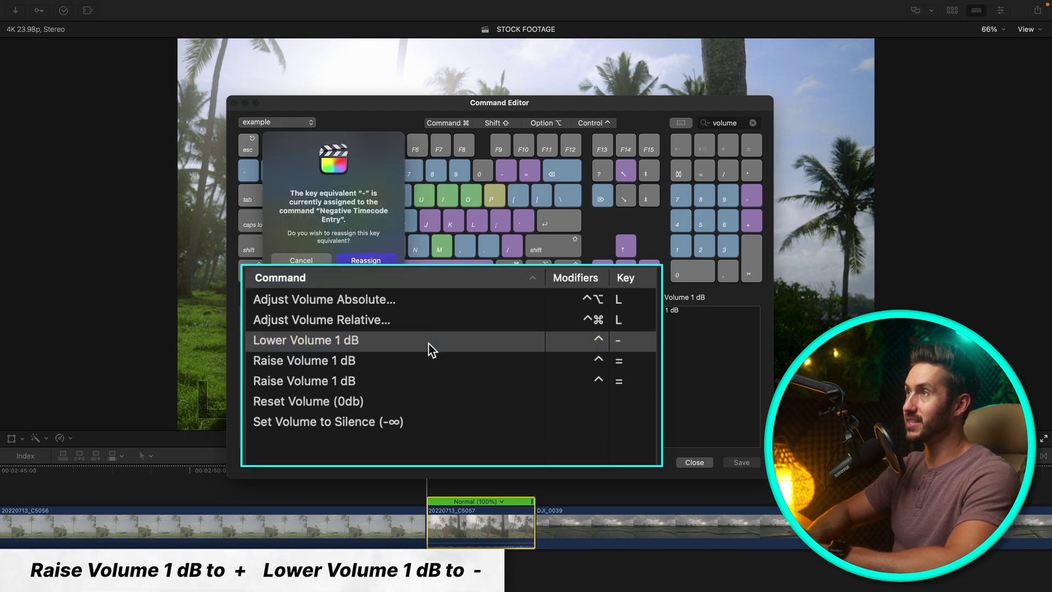
pyautogui.click(373, 261)
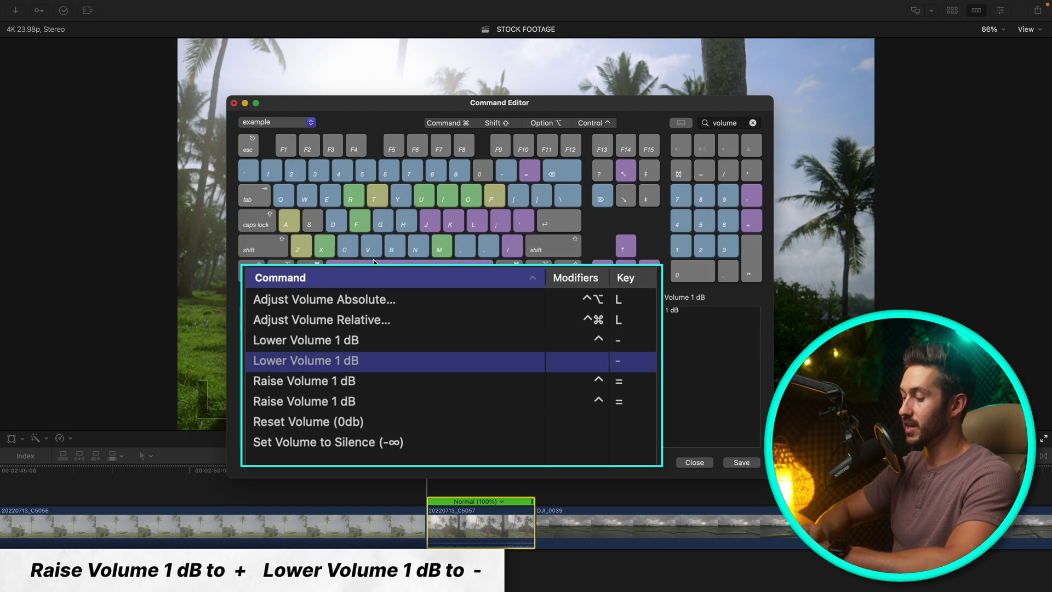
pyautogui.click(344, 383)
pyautogui.press('=')
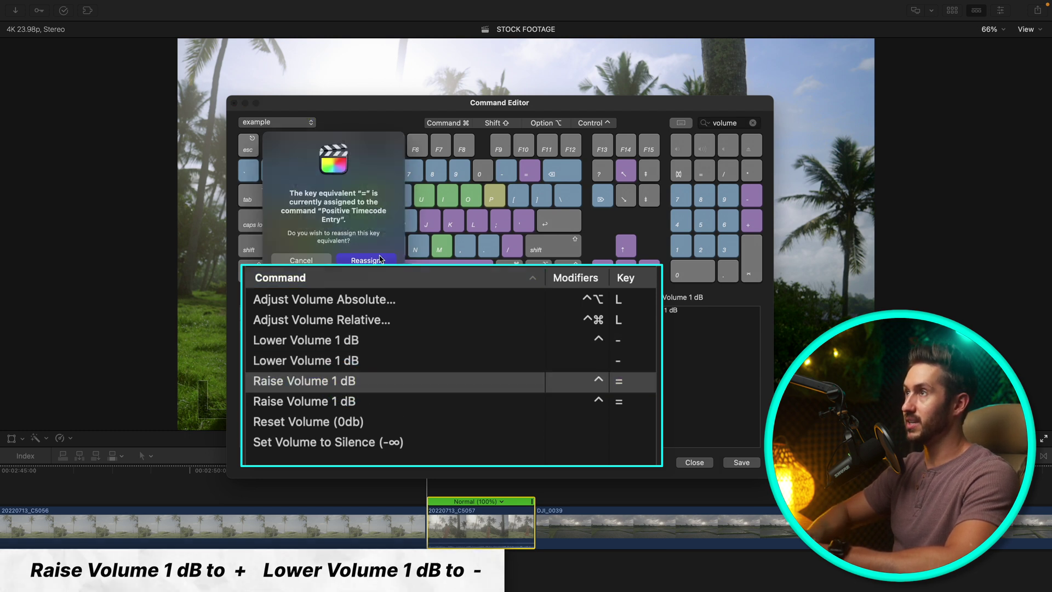
pyautogui.click(379, 260)
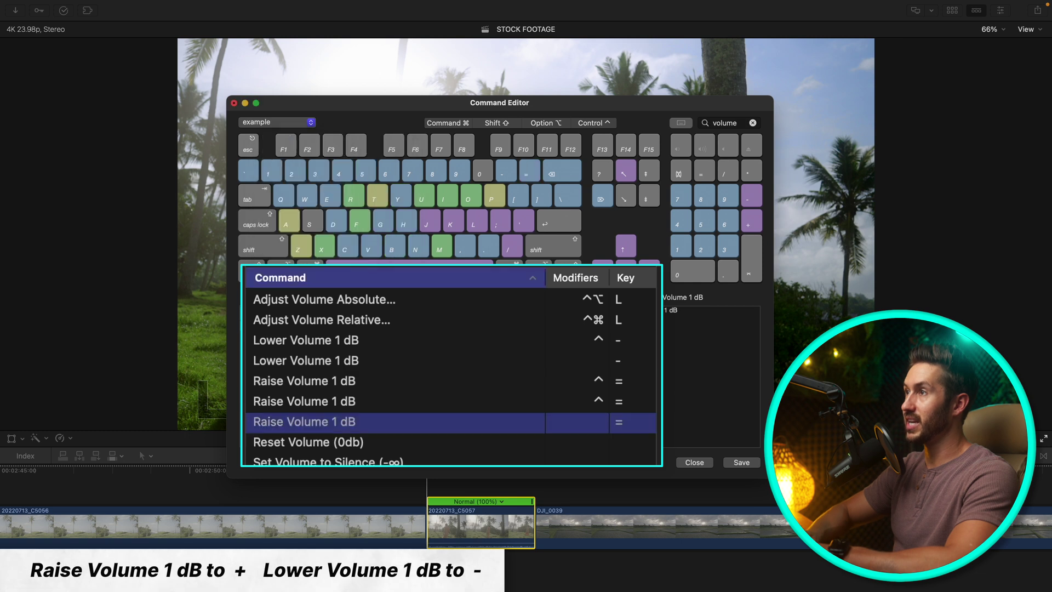
# - Delete the old Control-modified shortcuts from Lower and Raise Volume 1 dB
pyautogui.click(419, 347)
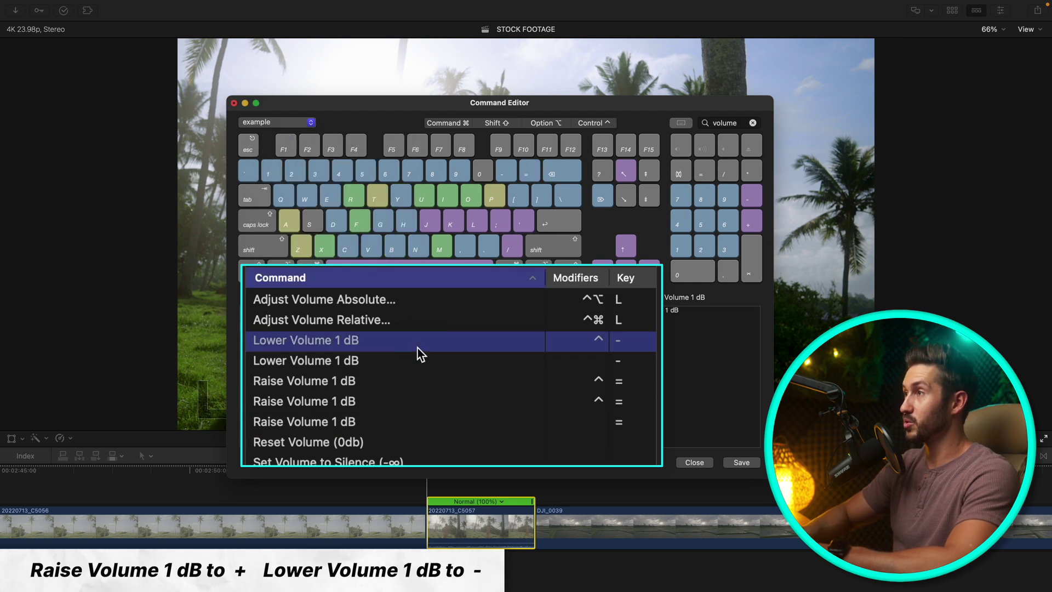
pyautogui.press('Delete')
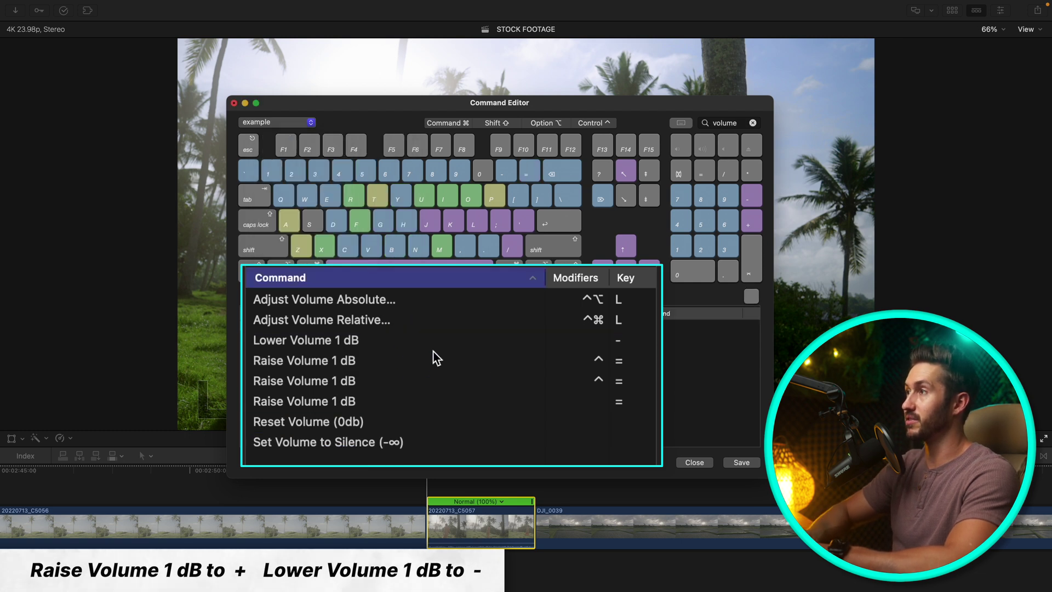
pyautogui.click(492, 368)
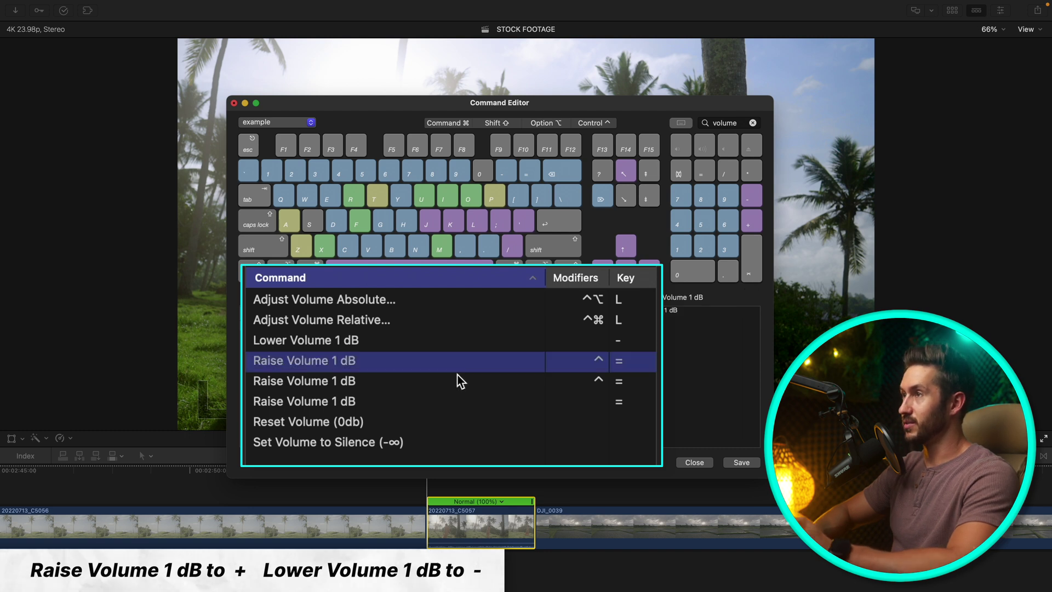
pyautogui.press('super')
pyautogui.click(452, 384)
pyautogui.press('Delete')
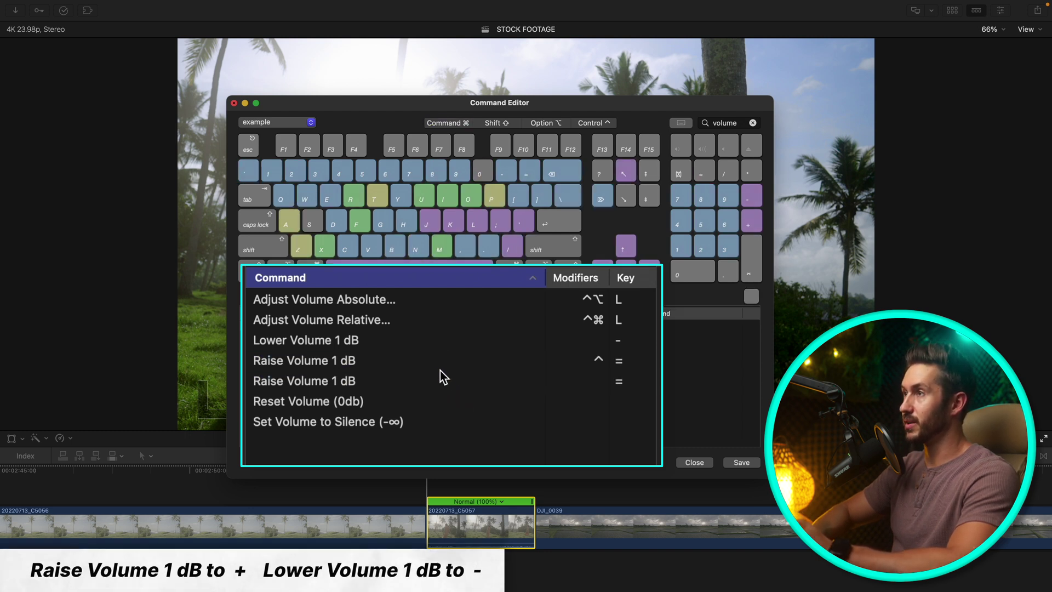
pyautogui.click(433, 364)
pyautogui.press('Delete')
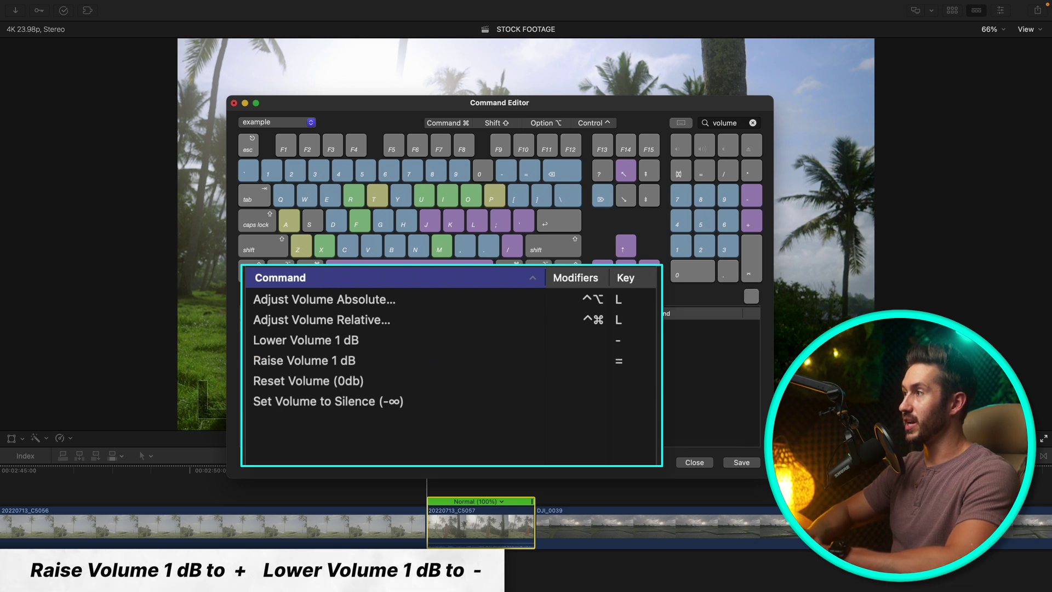
pyautogui.click(694, 463)
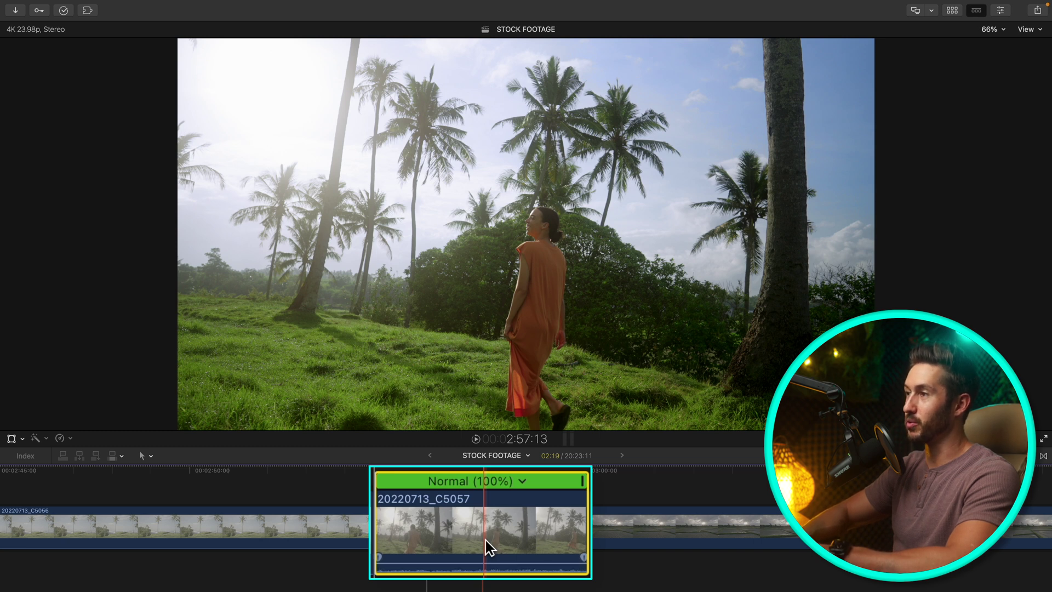
# - Slip the footage inside clip 20220713_C5057 with the Trim tool, trim it to its range, then return to Select
pyautogui.click(456, 557)
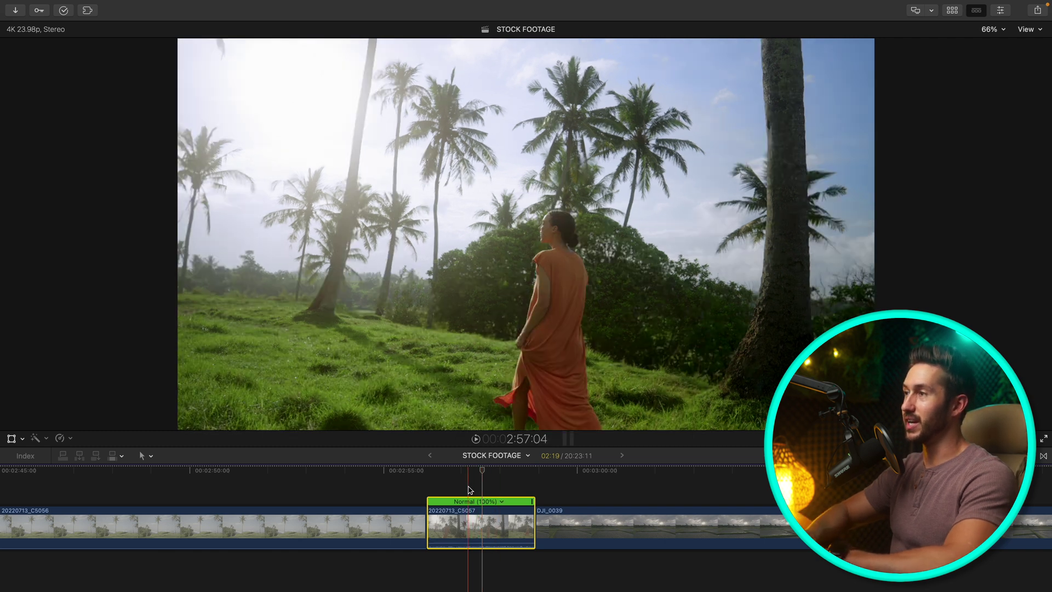
pyautogui.click(467, 535)
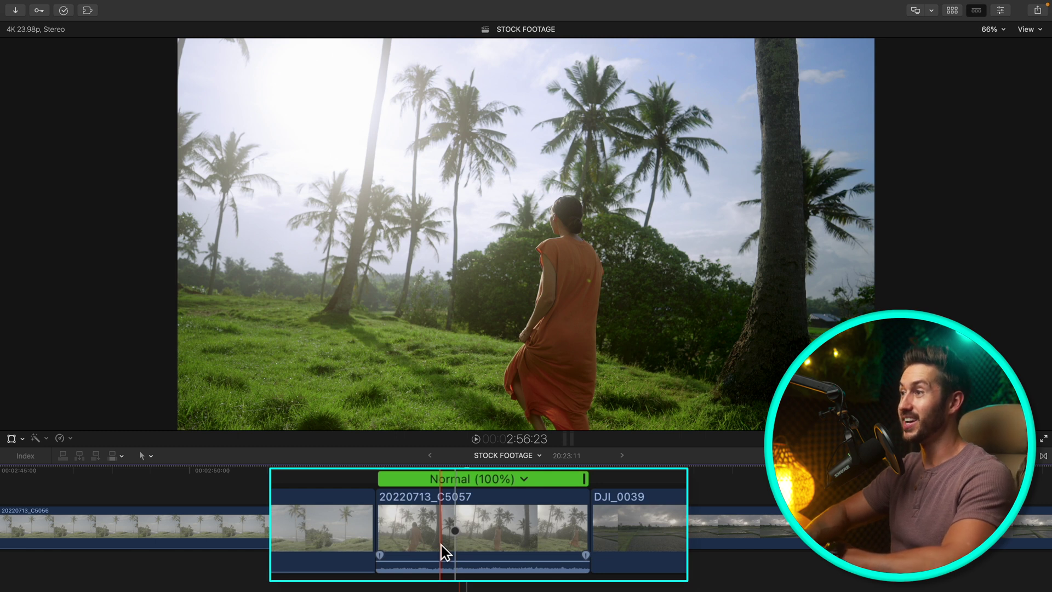
pyautogui.press('t')
pyautogui.moveTo(425, 535); pyautogui.dragTo(548, 530)
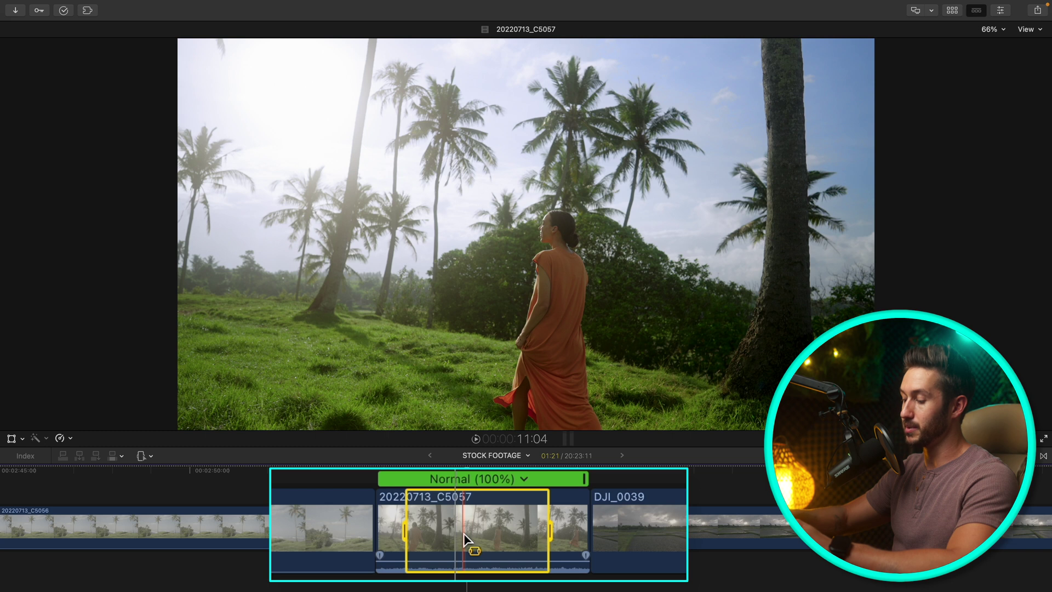
pyautogui.hotkey('alt', '\\')
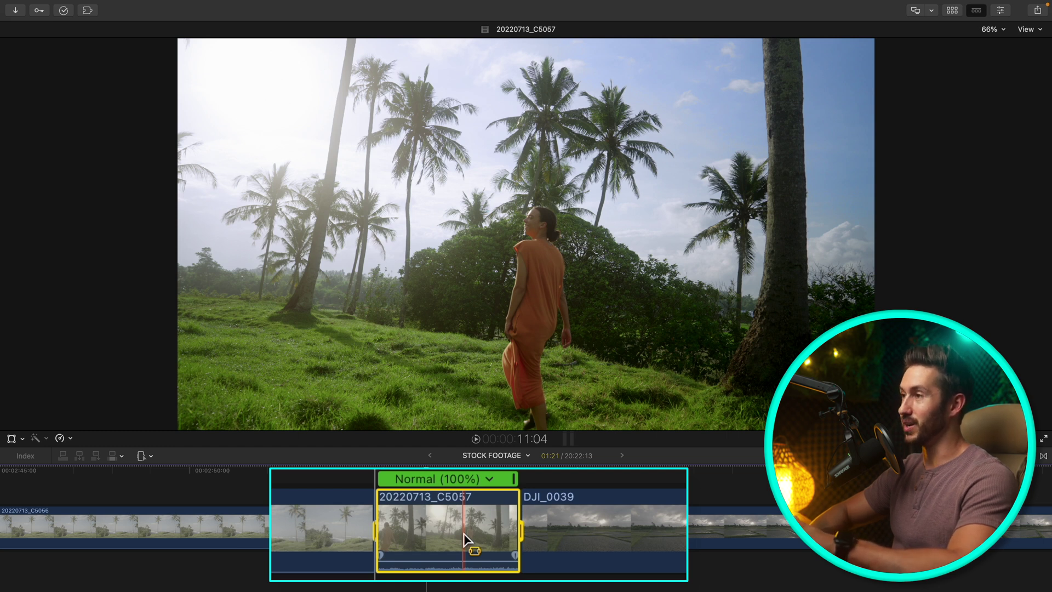
pyautogui.press('a')
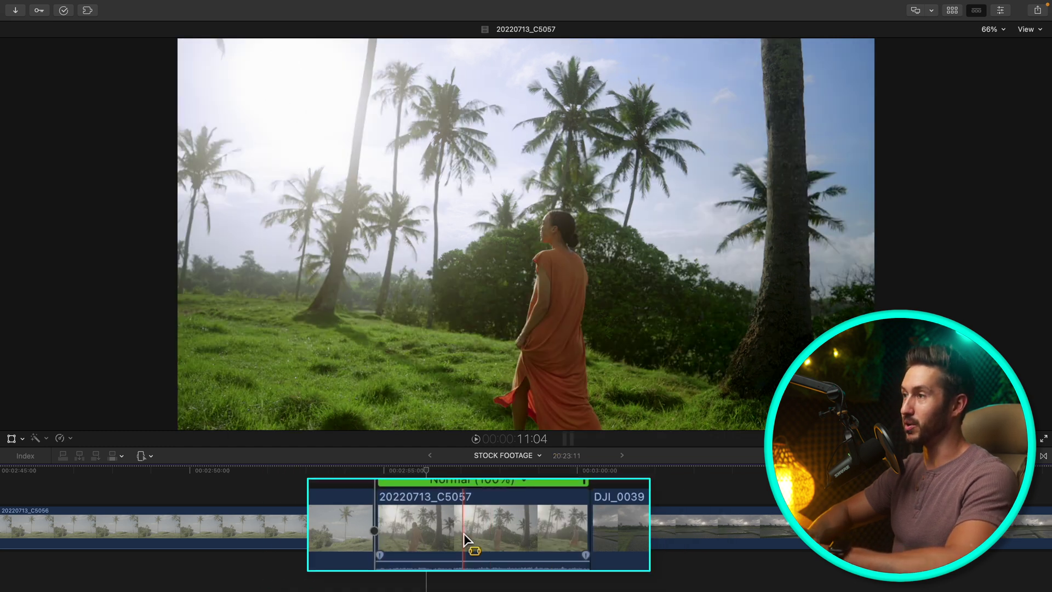
# - Reassign Trim to Selection to the bare \ key, delete its Option-\ shortcut, and save the example set
pyautogui.press('alt+super+k')
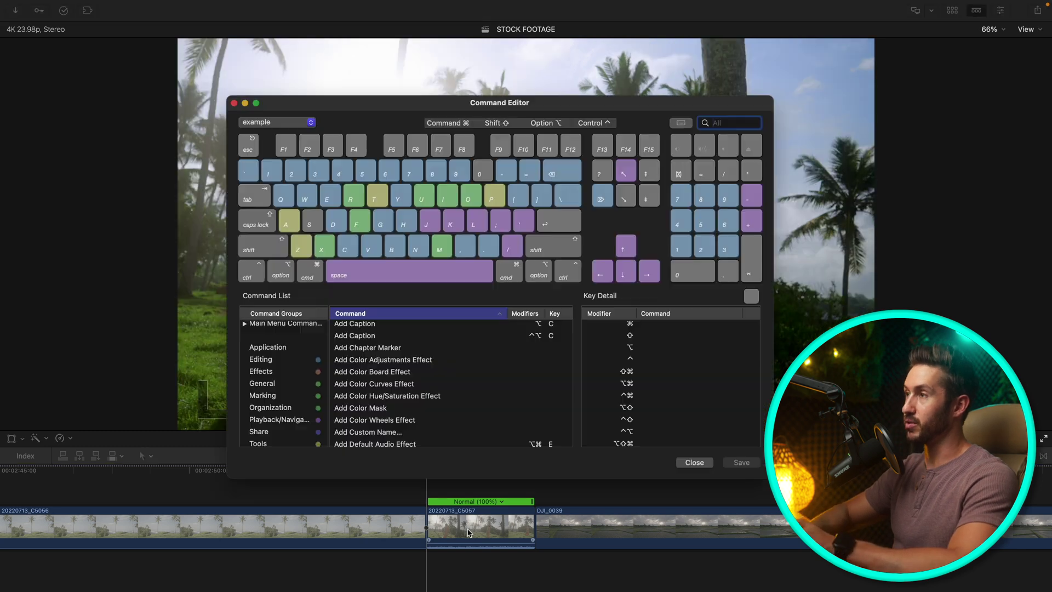
pyautogui.write('trim')
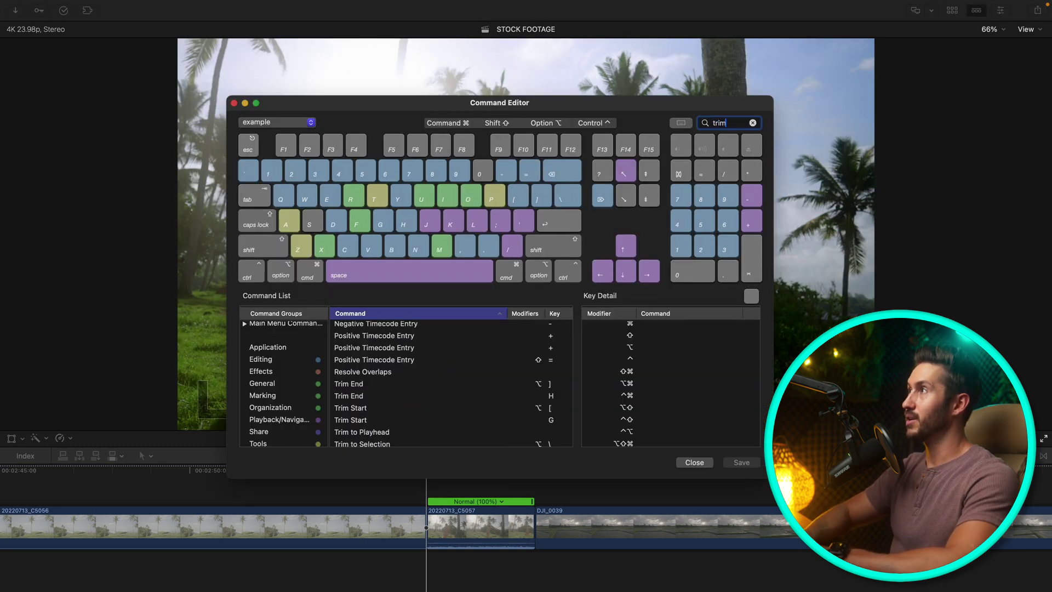
pyautogui.scroll(-1, 360, 447)
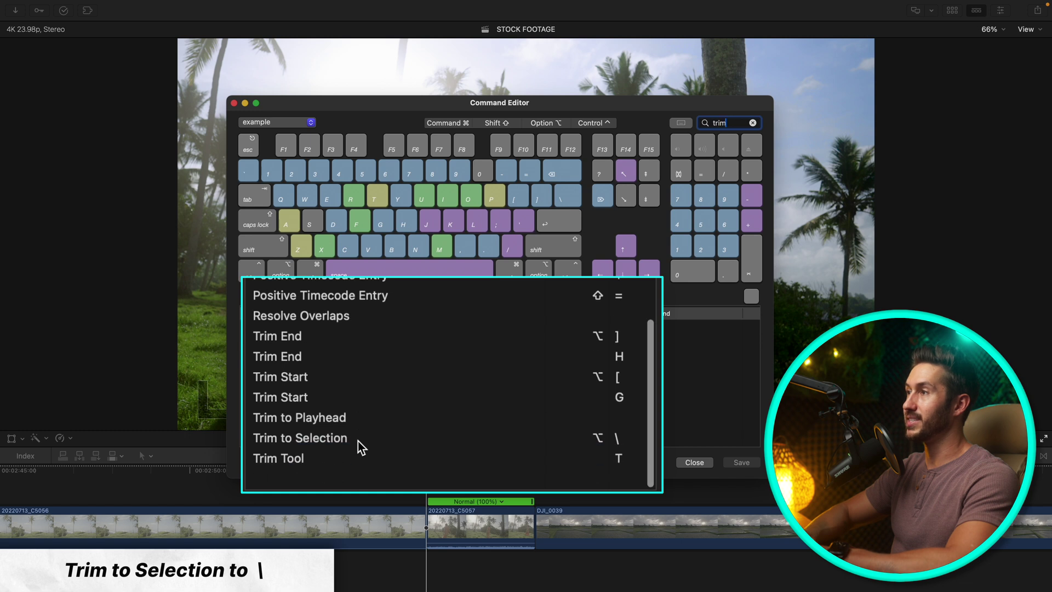
pyautogui.click(345, 458)
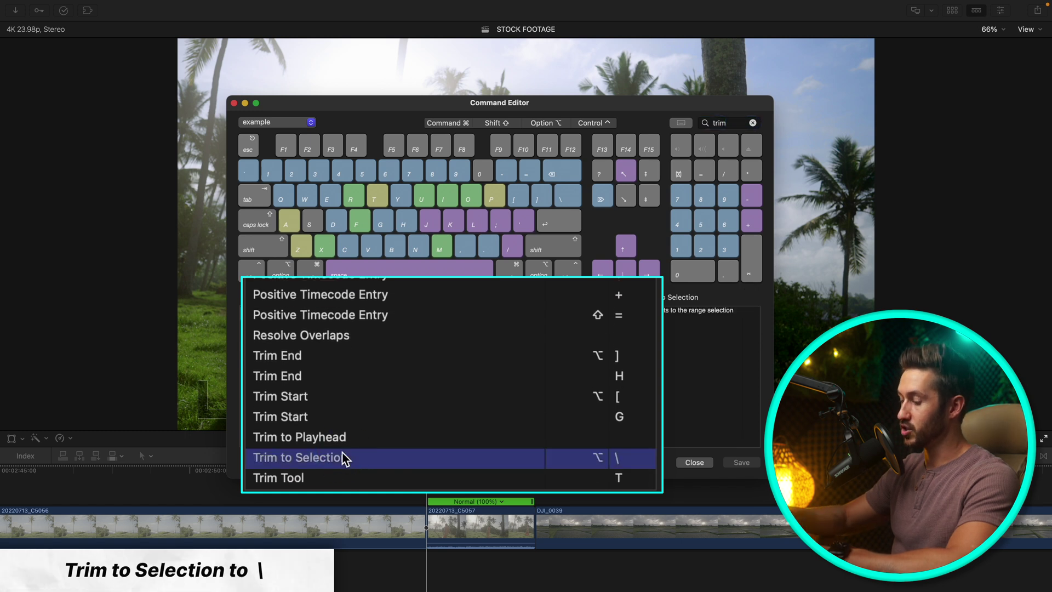
pyautogui.press('\\')
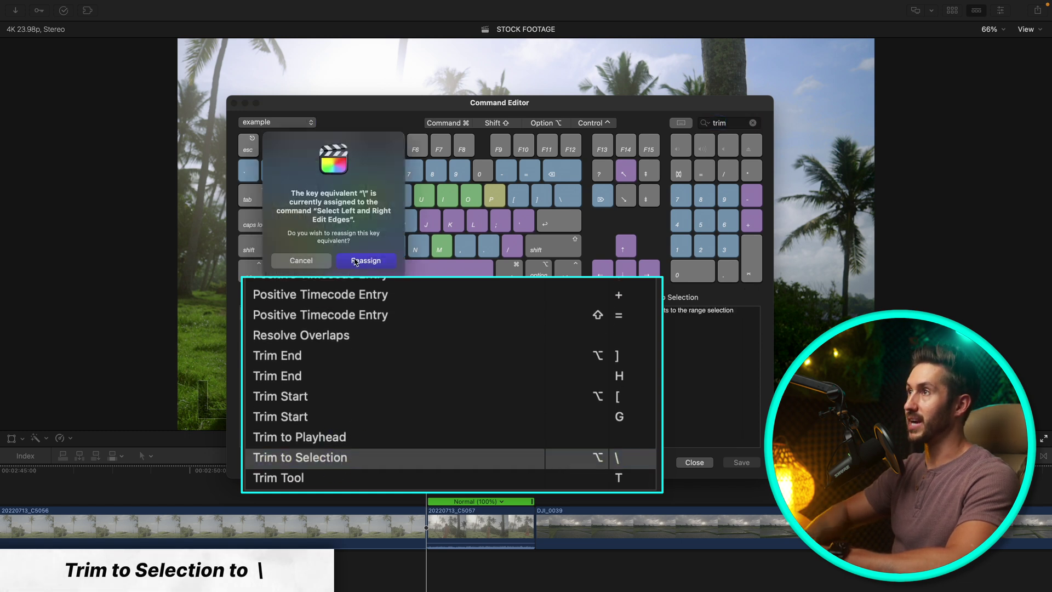
pyautogui.click(366, 261)
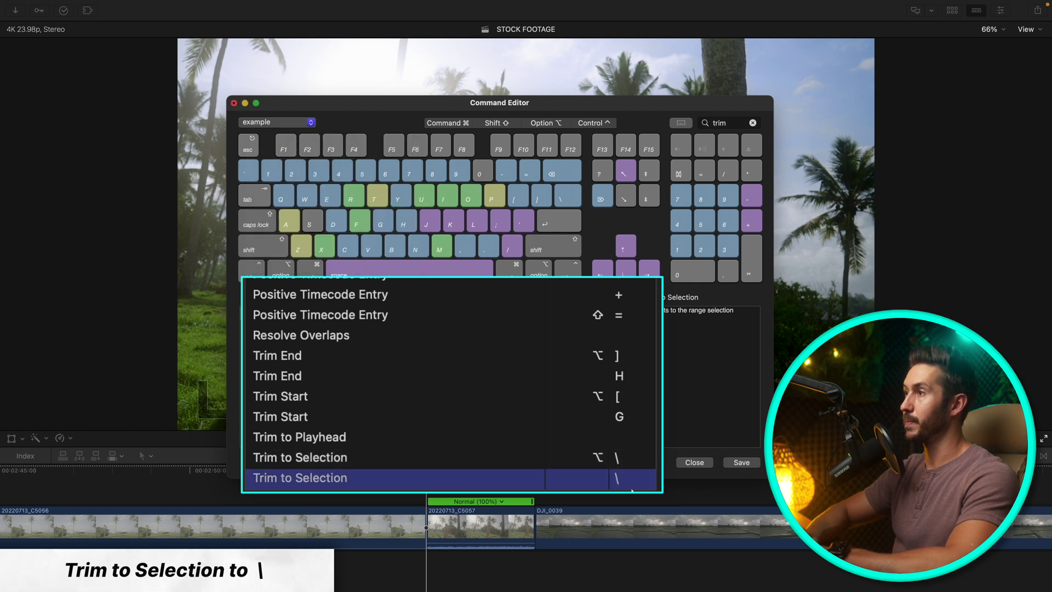
pyautogui.click(579, 459)
pyautogui.press('Delete')
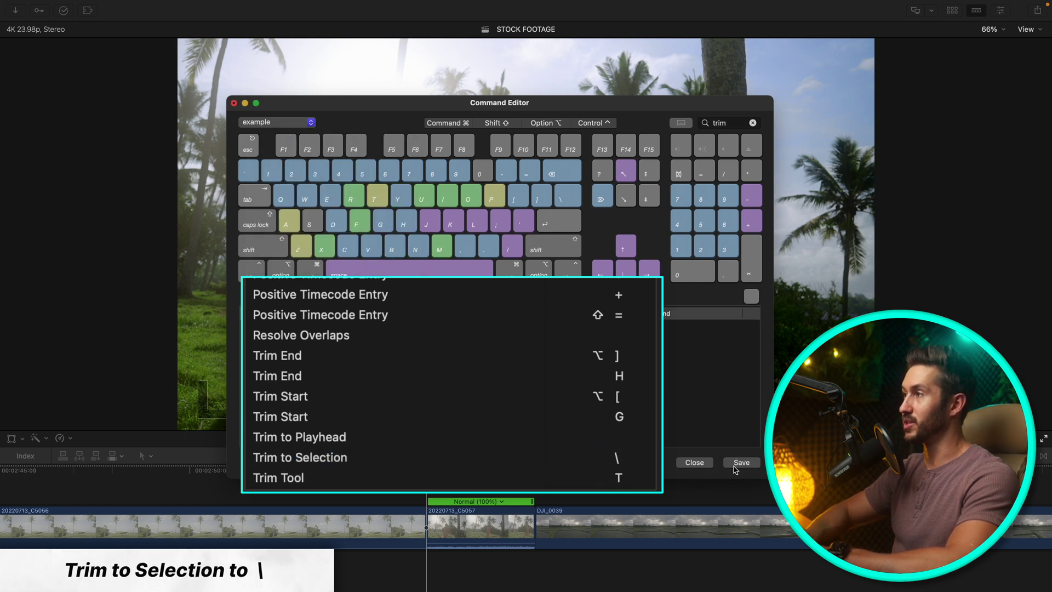
pyautogui.click(737, 463)
pyautogui.click(695, 462)
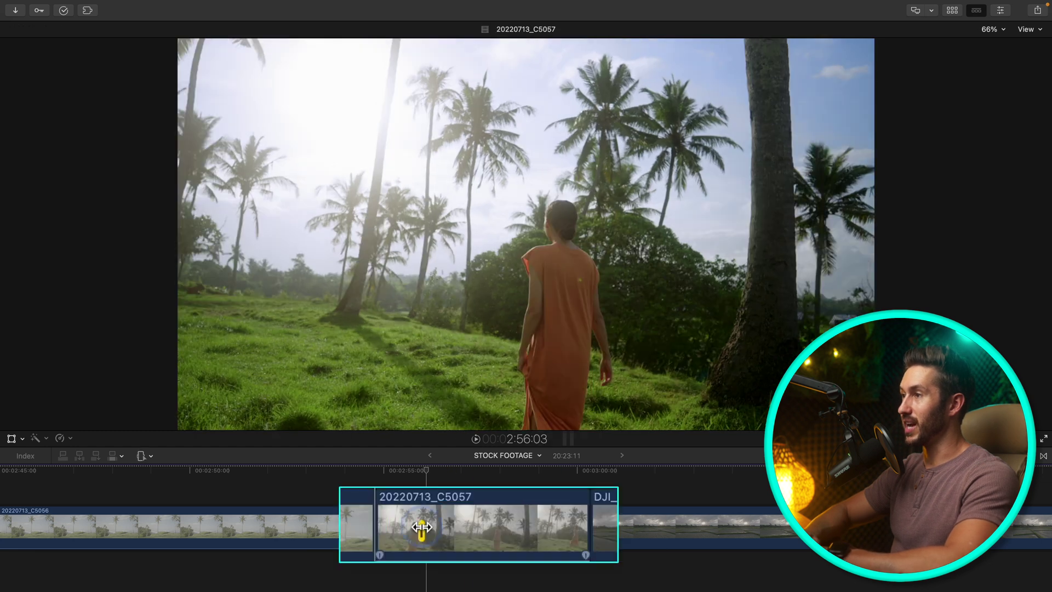
# - Select clip 20220713_C5057, trim it to its range, then undo the trim
pyautogui.click(422, 527)
pyautogui.press('super+r')
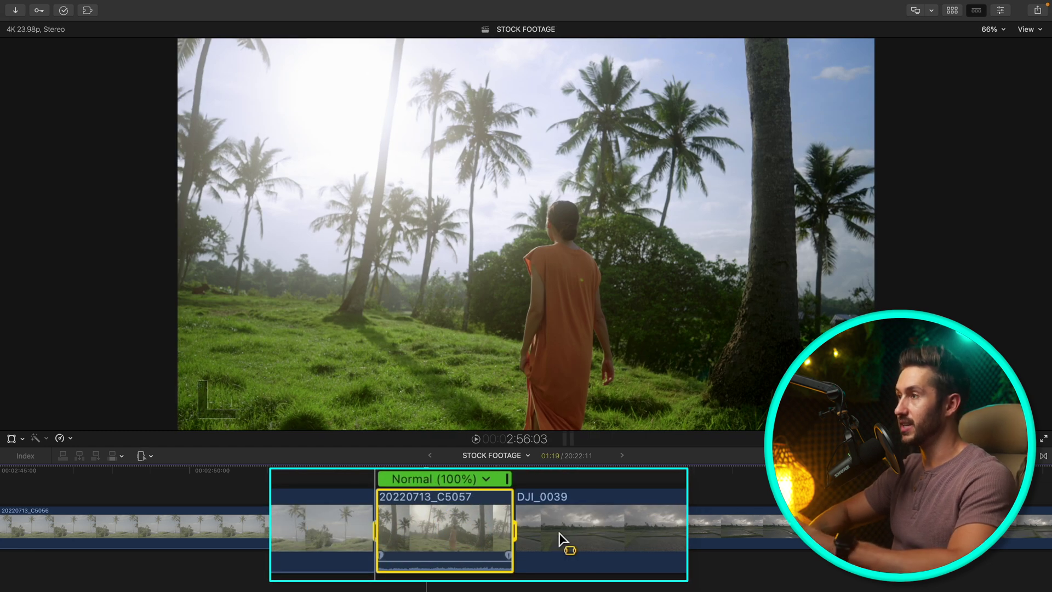
pyautogui.press('super+z')
pyautogui.press('s')
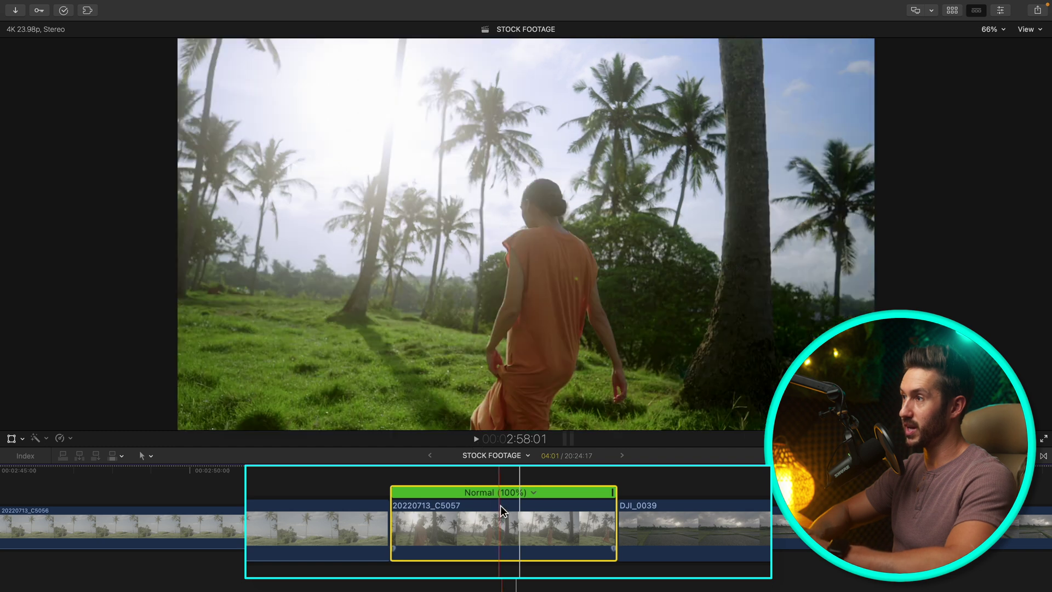
pyautogui.press('space')
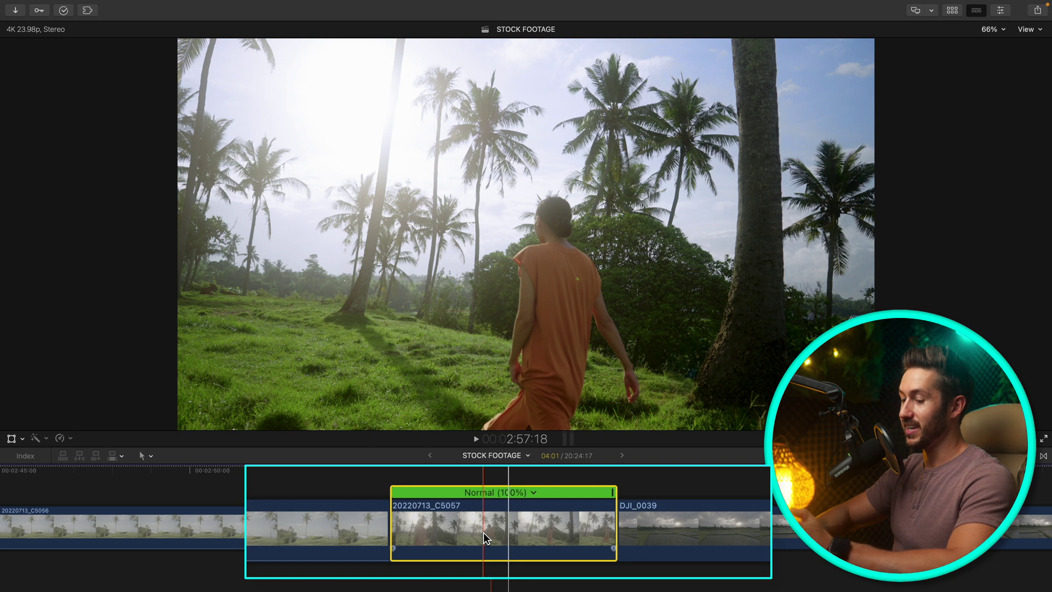
# - Assign / to Play Around, taking it from Play Selection, and save the example set
pyautogui.press('super+alt+k')
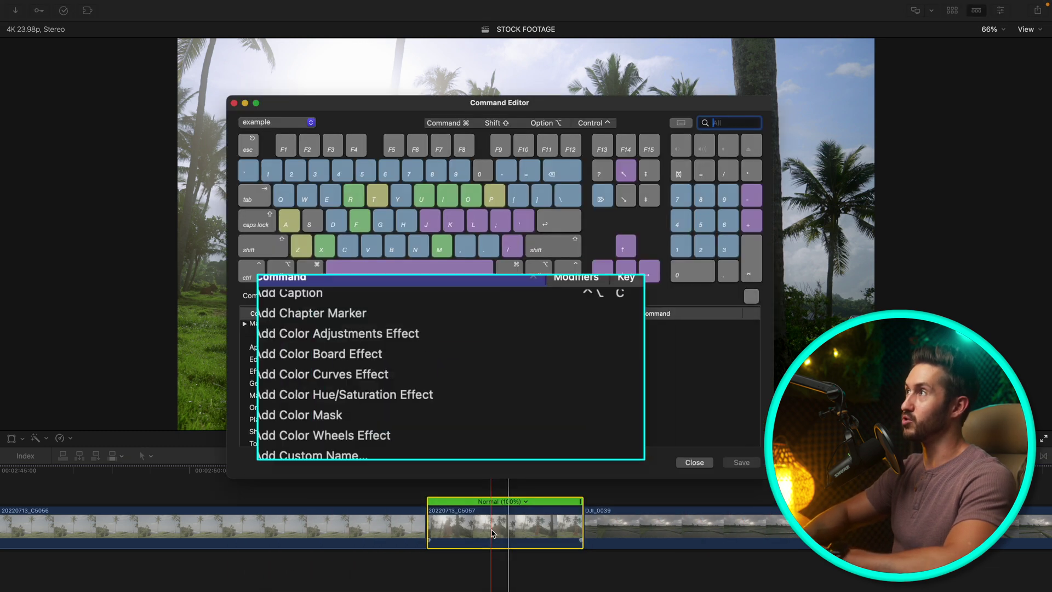
pyautogui.write('play')
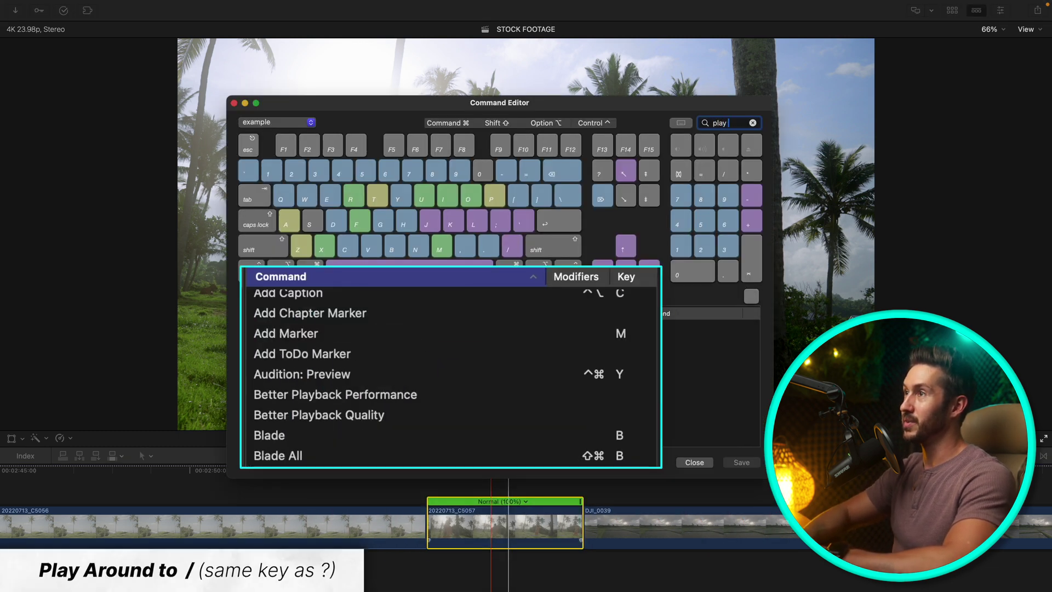
pyautogui.write(' aroun')
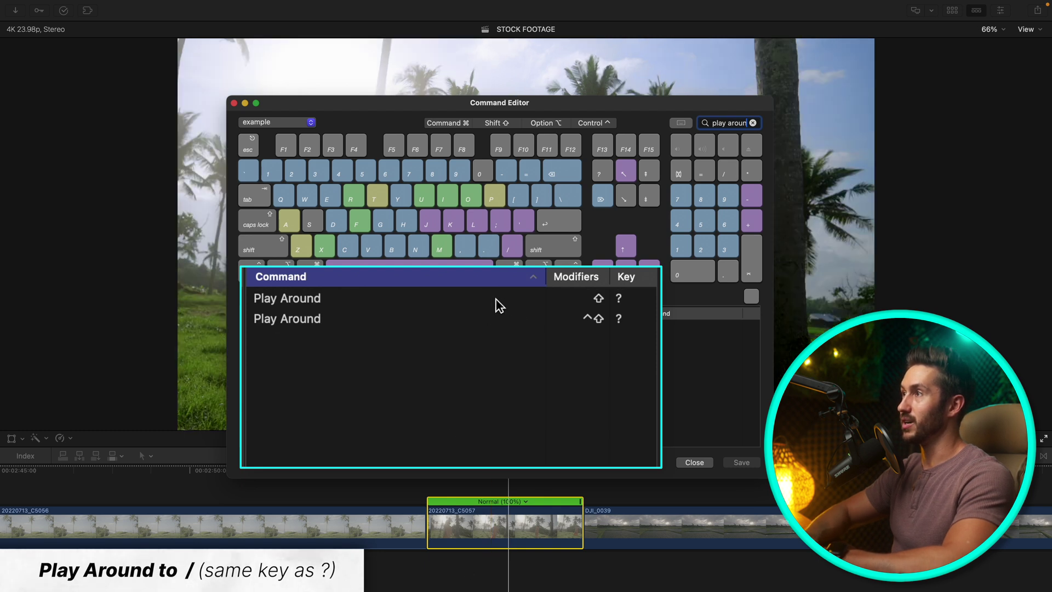
pyautogui.click(482, 300)
pyautogui.press('/')
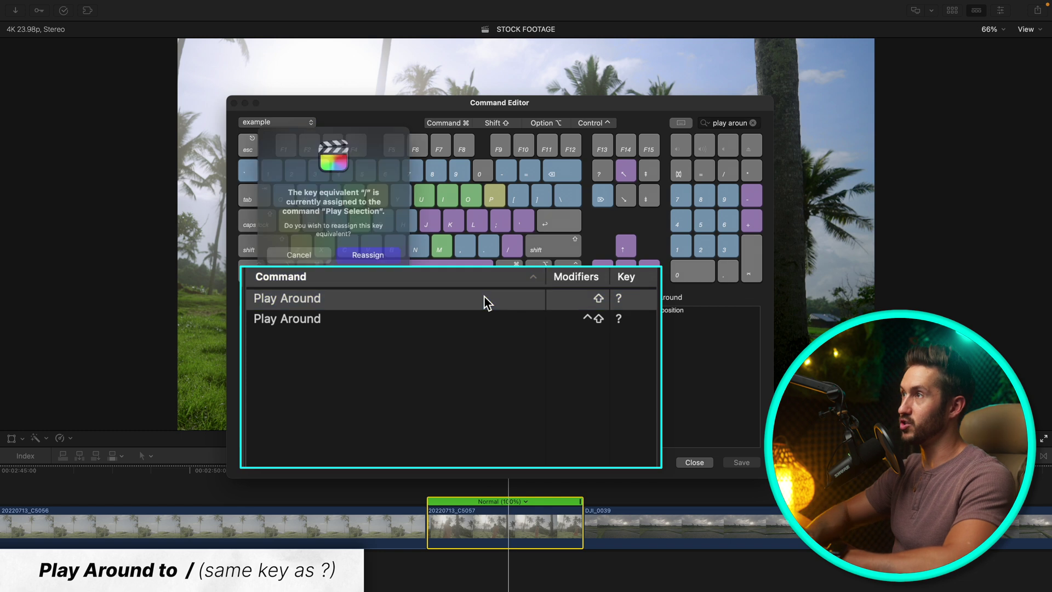
pyautogui.click(366, 252)
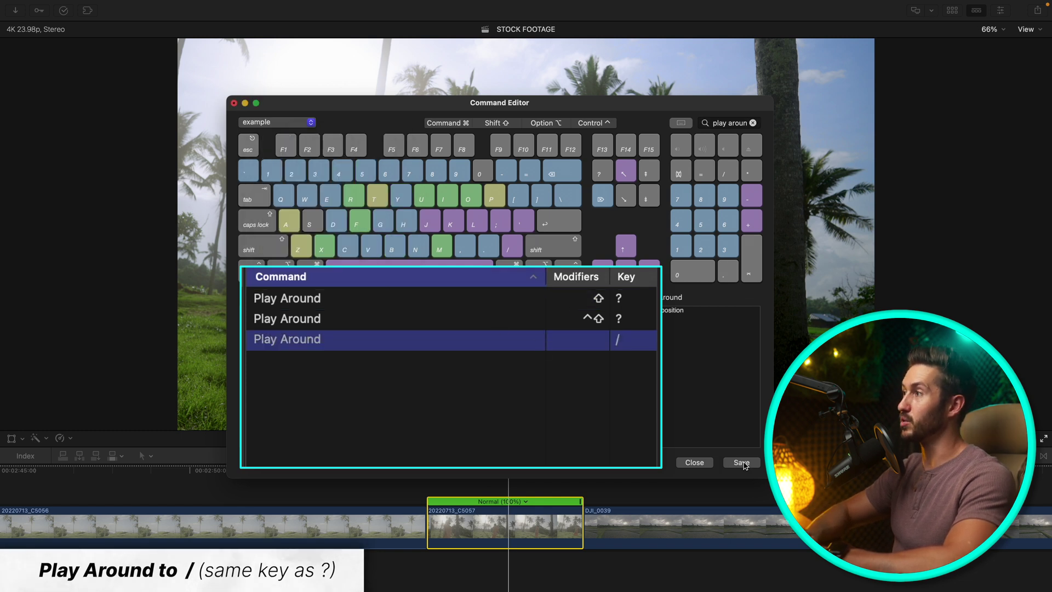
pyautogui.click(742, 463)
# - Test the new / Play Around shortcut, then extend the Come Back Home music clip leftward
pyautogui.click(694, 463)
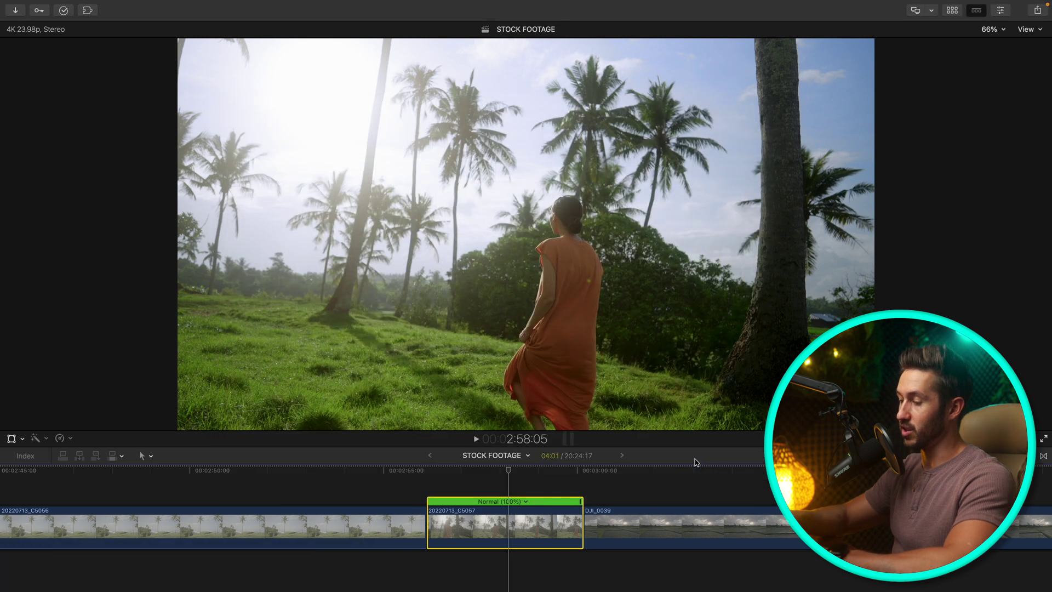
pyautogui.press('/')
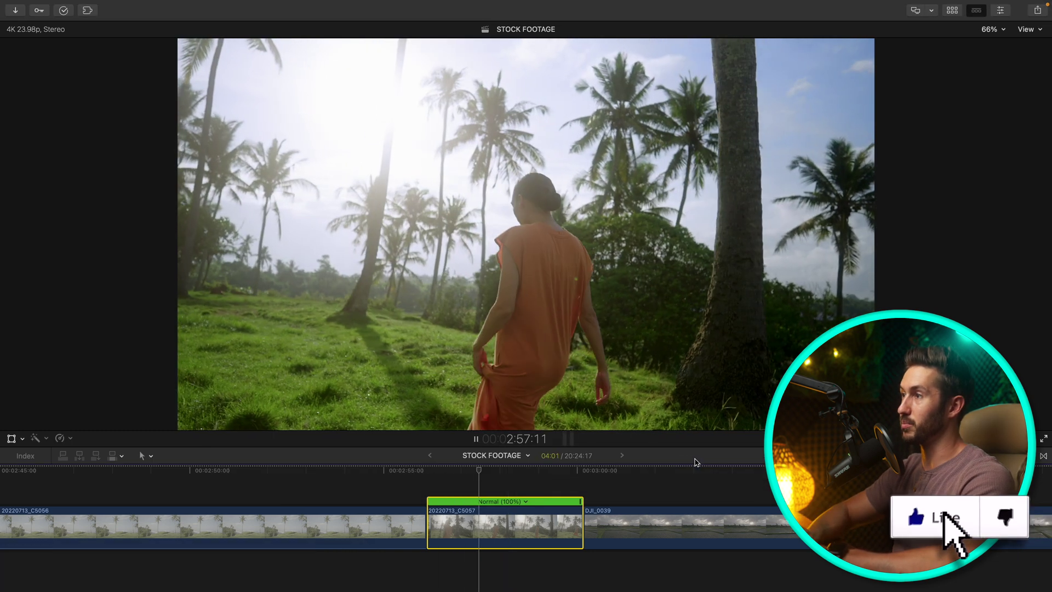
pyautogui.press('space')
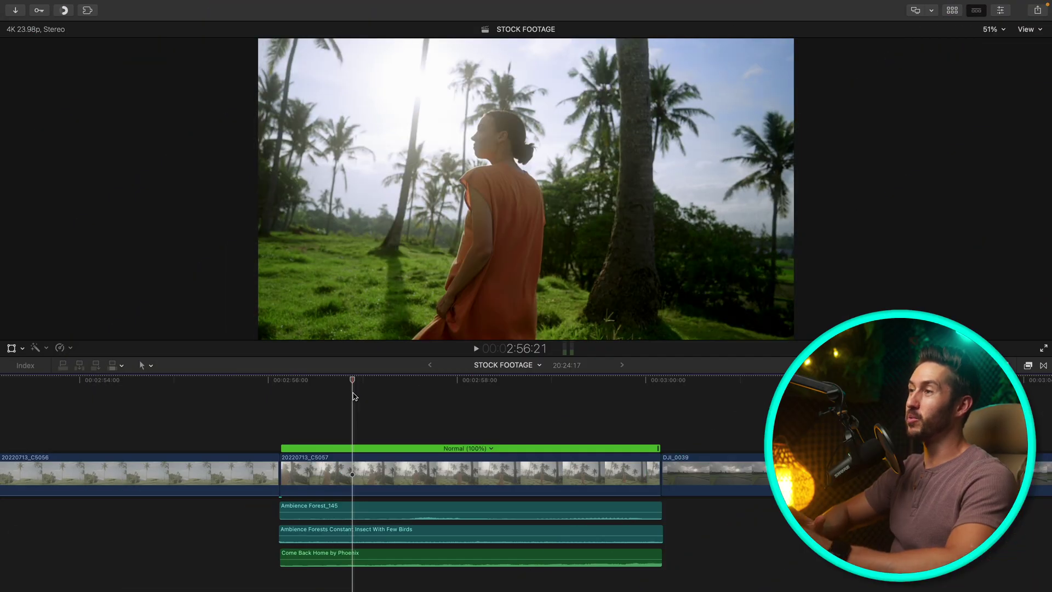
pyautogui.press('super+equal')
pyautogui.press('super+equal')
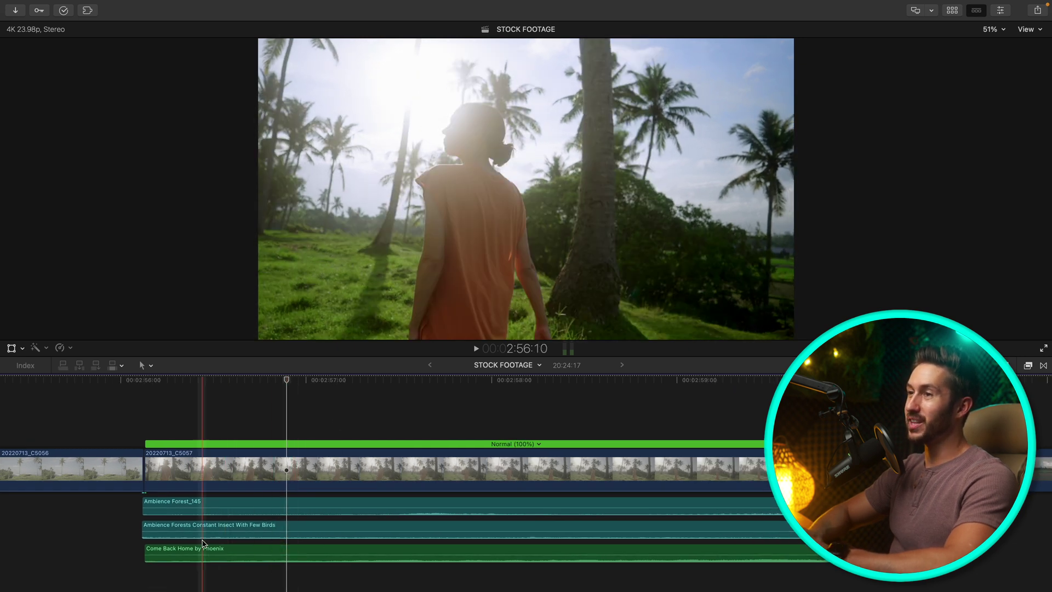
pyautogui.moveTo(145, 552); pyautogui.dragTo(5, 551)
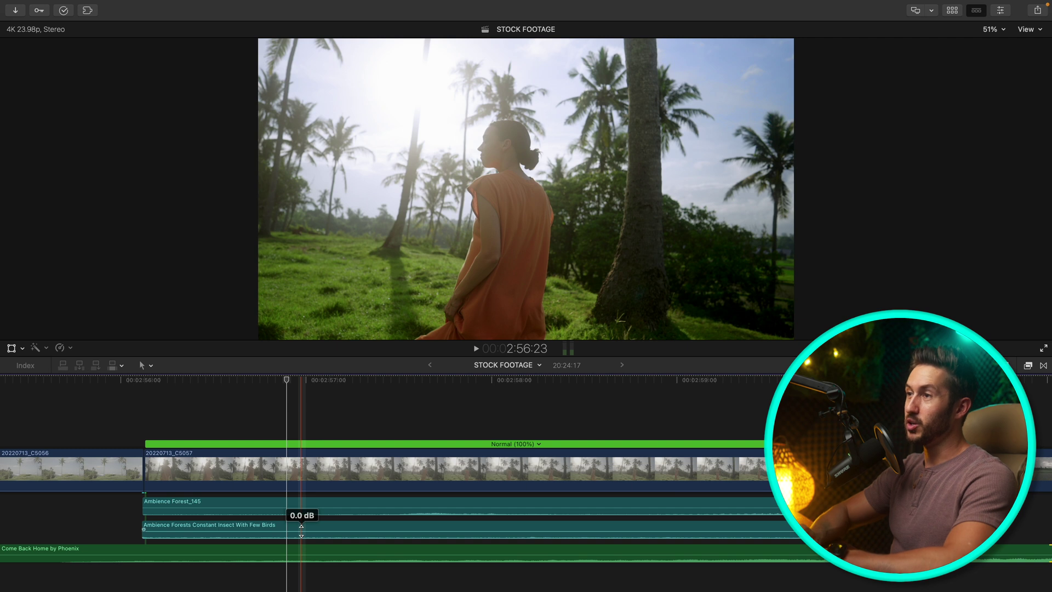
# - Solo the two ambience audio clips and play them back to listen
pyautogui.moveTo(120, 511); pyautogui.dragTo(211, 533)
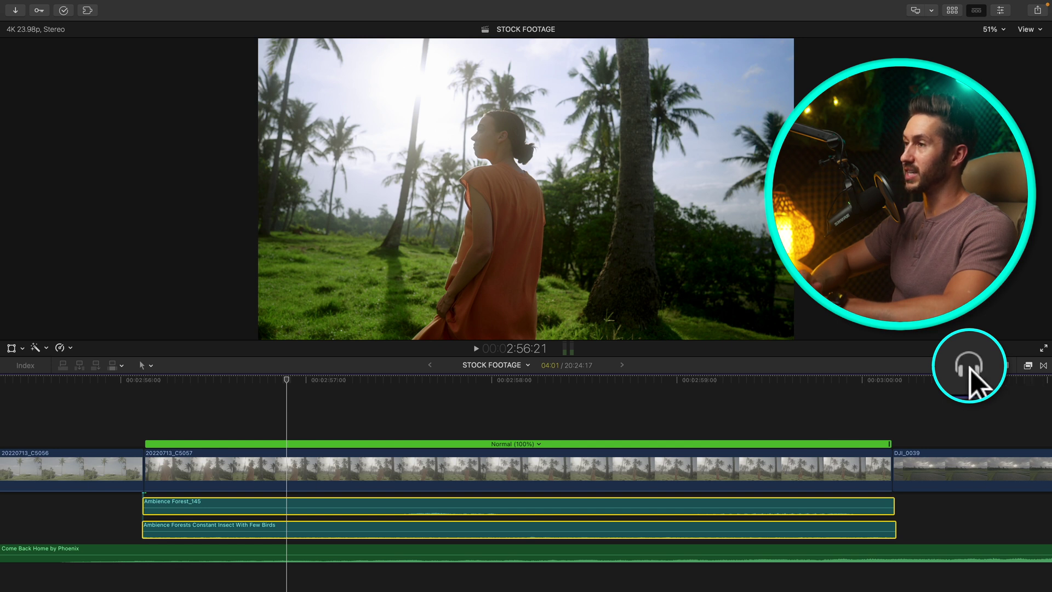
pyautogui.click(970, 366)
pyautogui.click(969, 367)
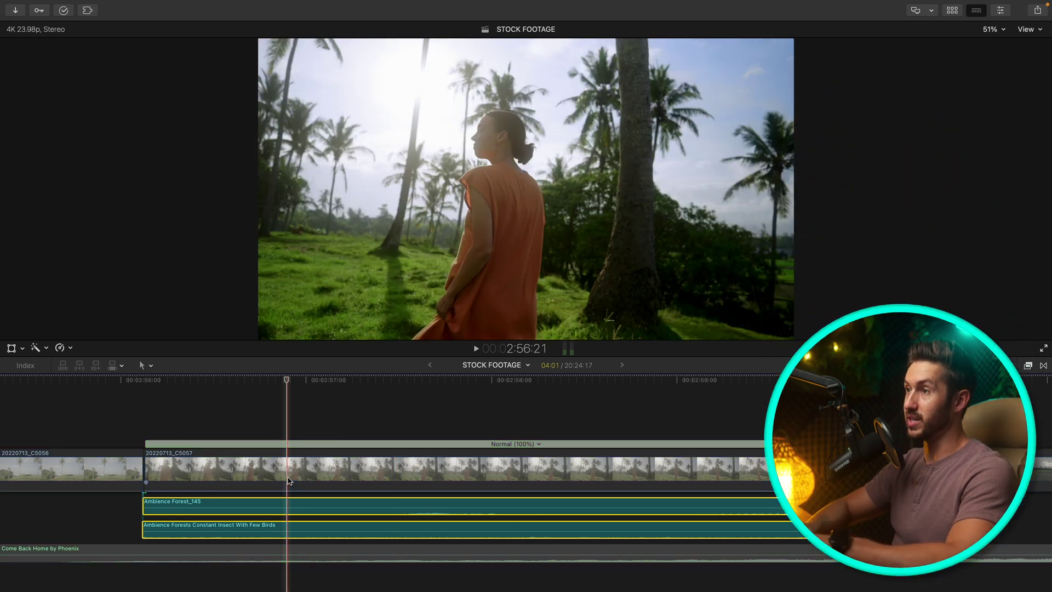
pyautogui.hotkey('alt', 's')
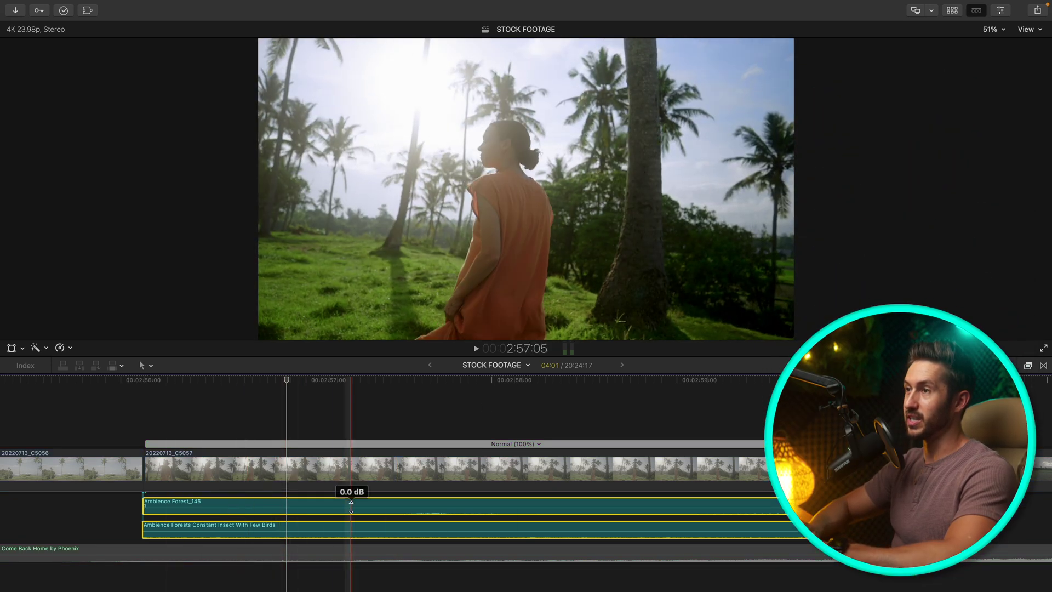
pyautogui.press('space')
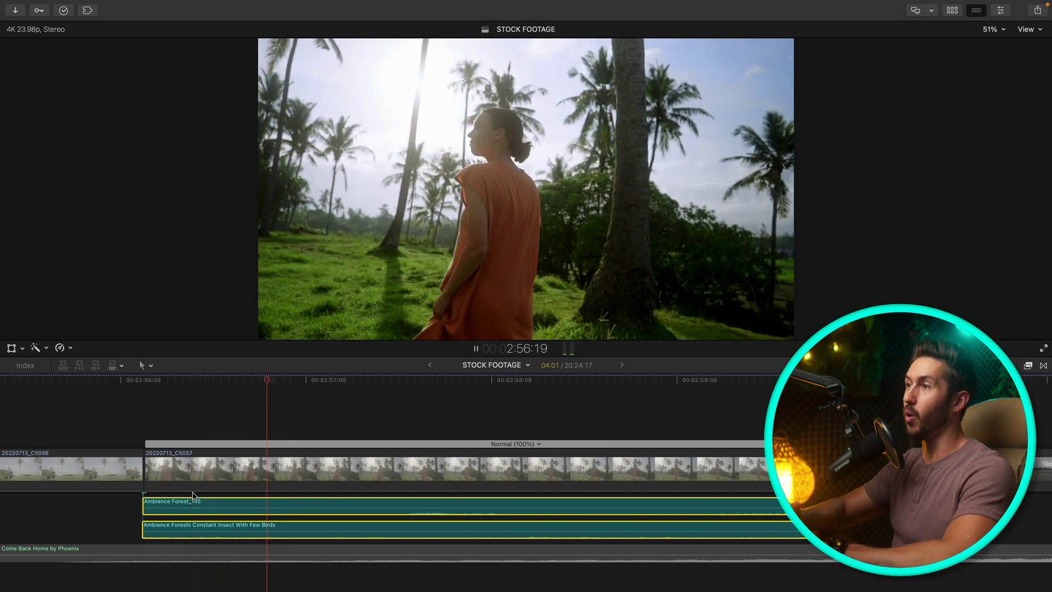
pyautogui.press('space')
# - Raise the video clip's volume to 7.0 dB, select all clips, and open the Command Editor
pyautogui.moveTo(276, 483); pyautogui.dragTo(276, 483)
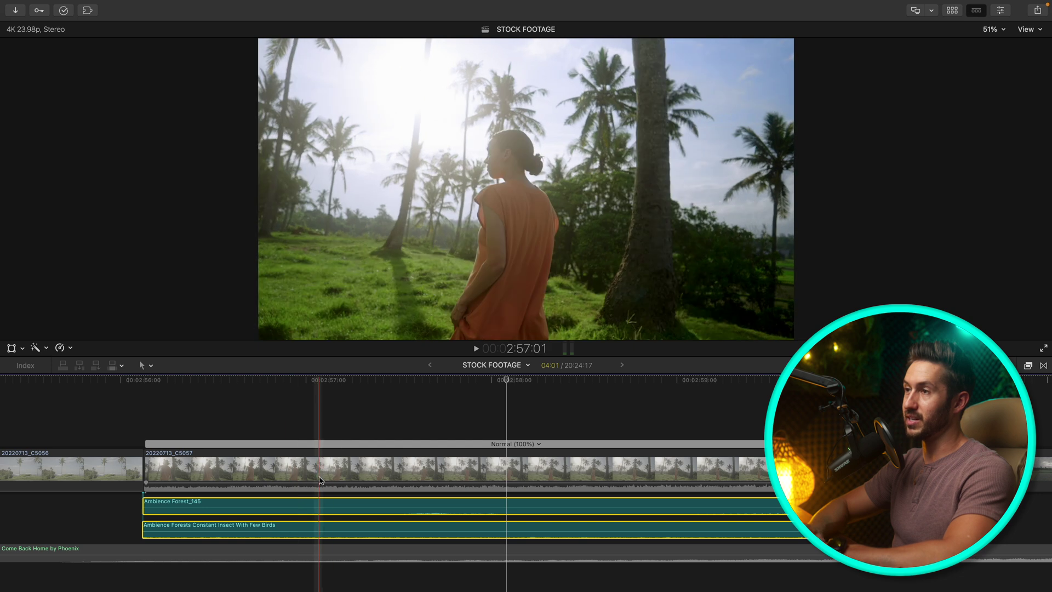
pyautogui.click(311, 508)
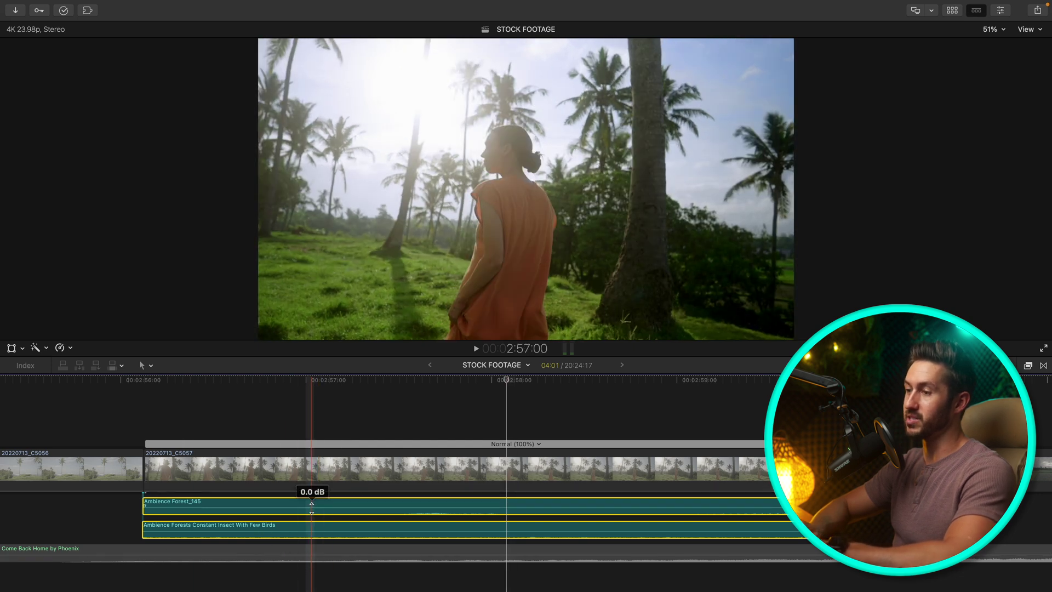
pyautogui.press('super+a')
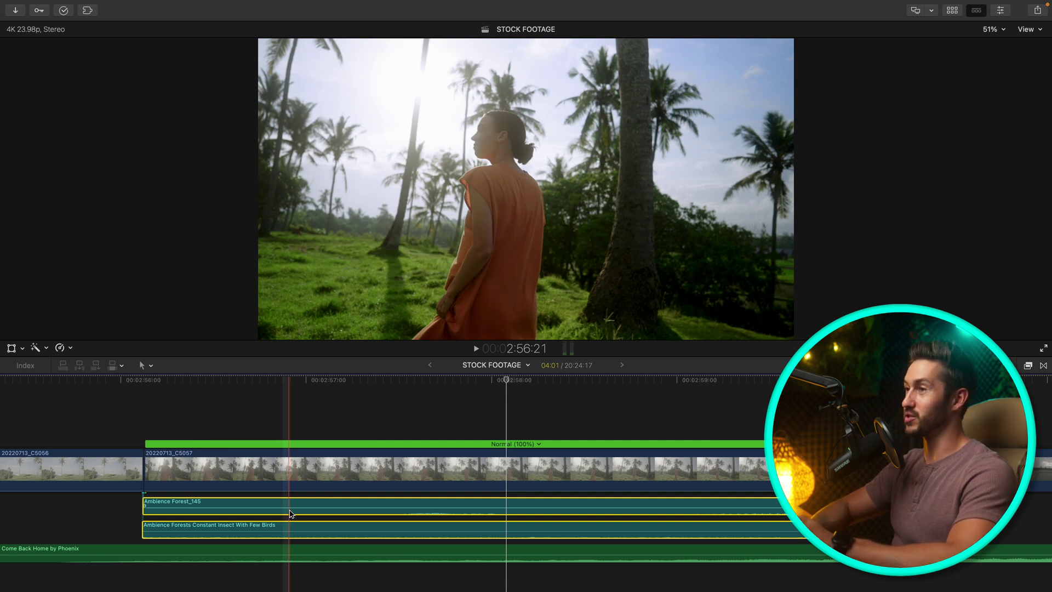
pyautogui.press('alt+super+k')
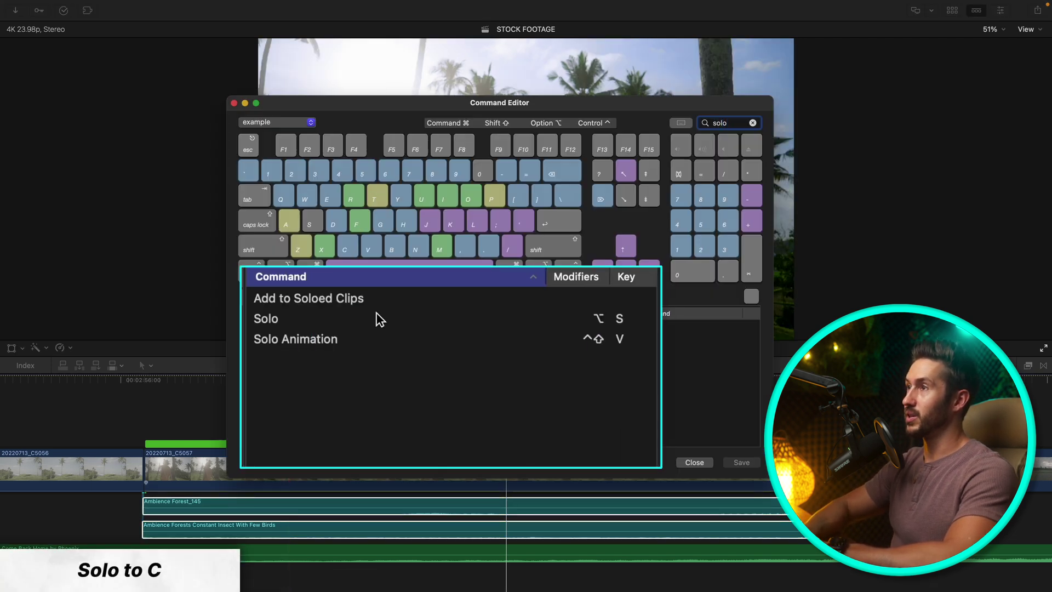
# - Assign C to Solo, taking it from Select Clip, and save the example set
pyautogui.click(398, 316)
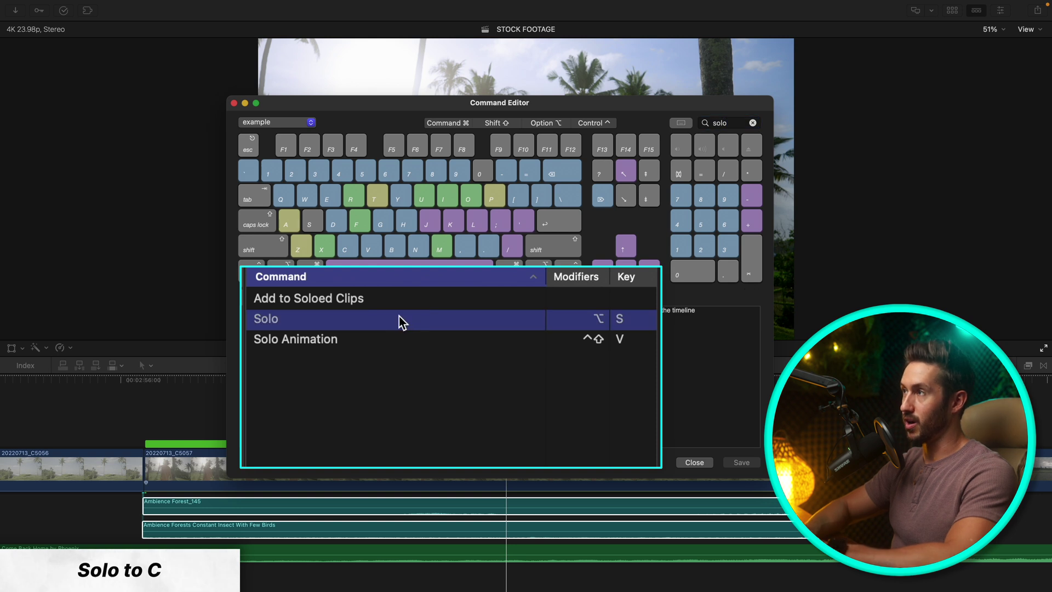
pyautogui.press('c')
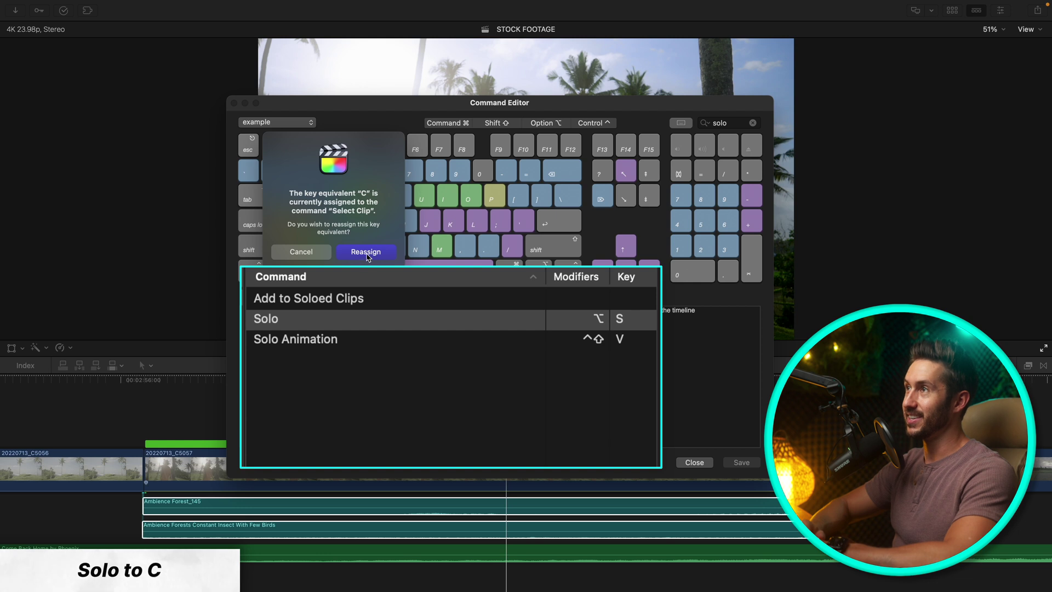
pyautogui.click(366, 252)
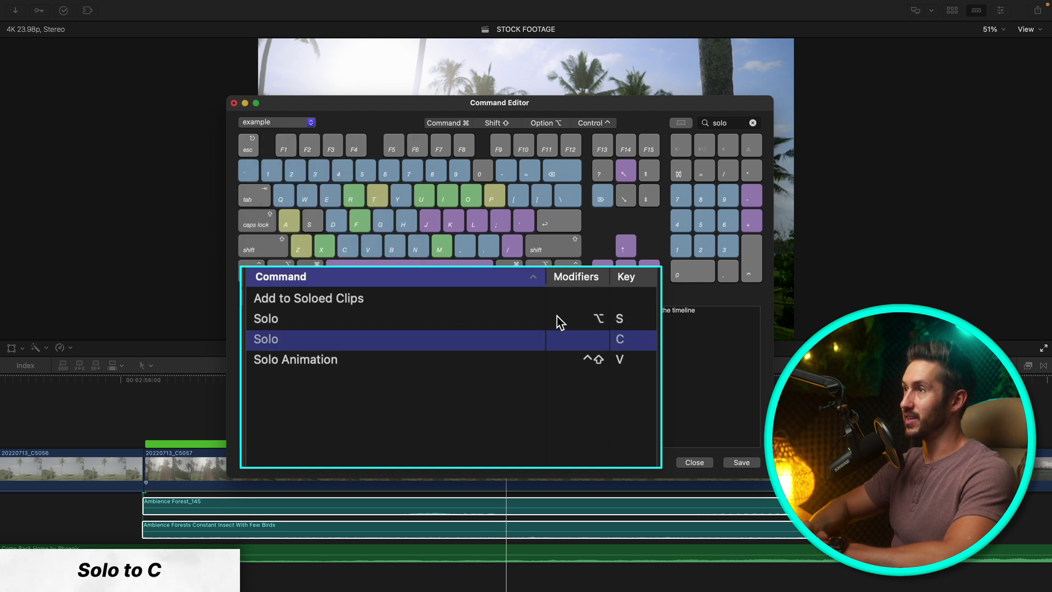
pyautogui.click(741, 463)
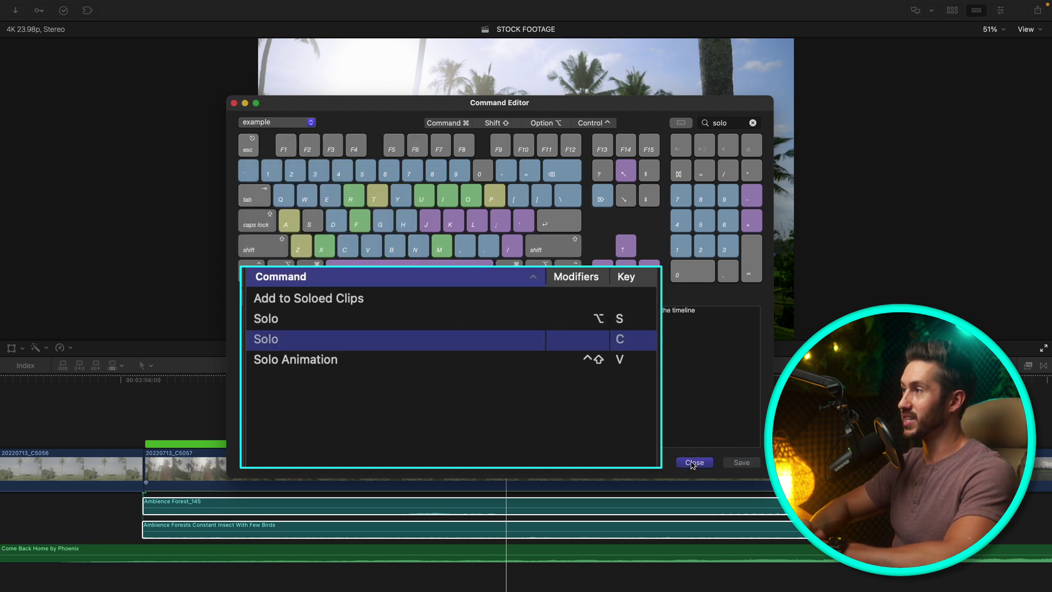
pyautogui.click(694, 463)
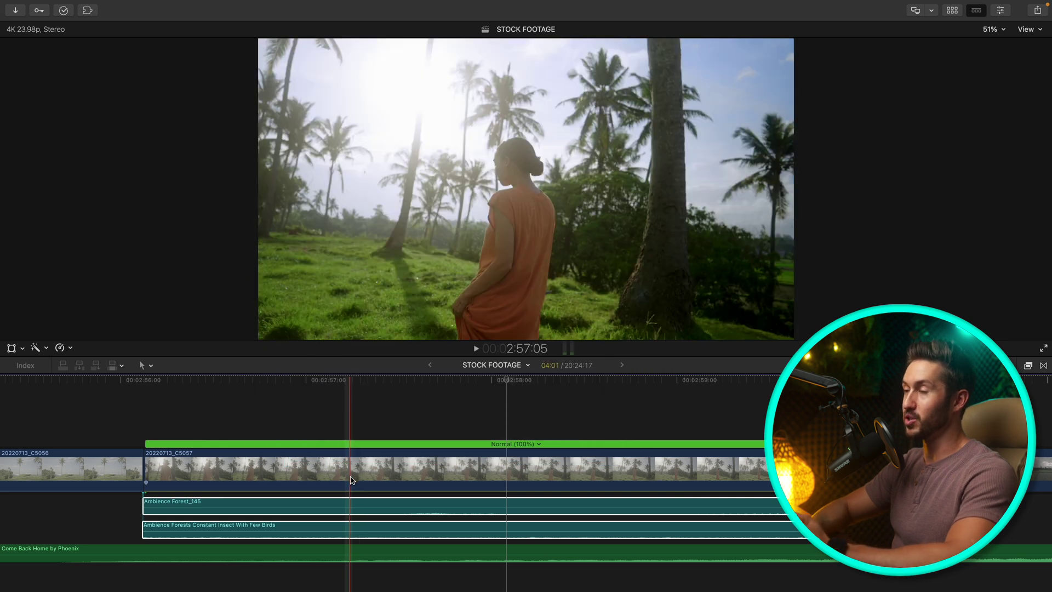
pyautogui.press('c')
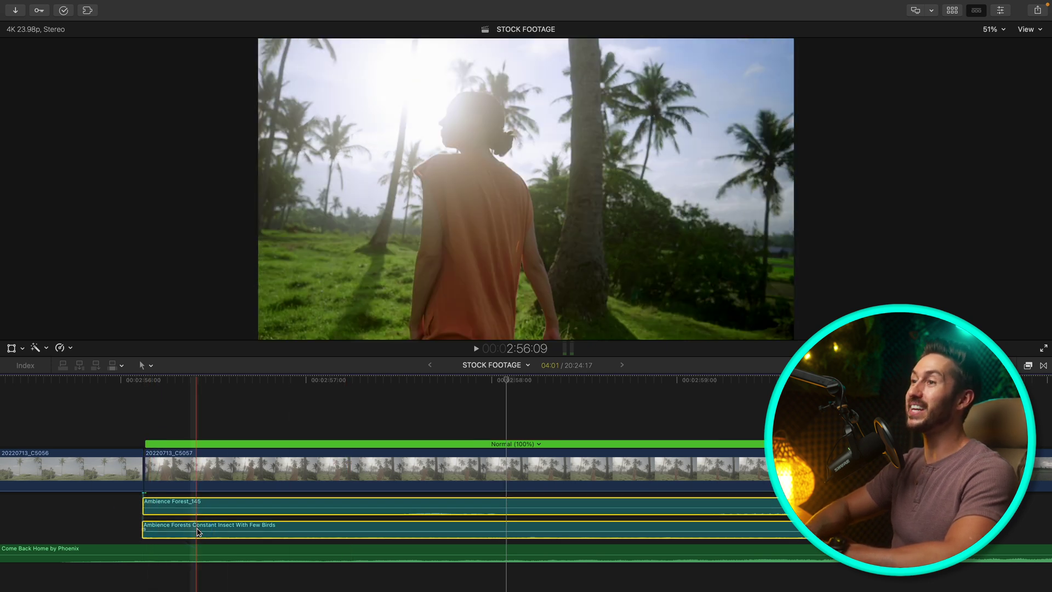
pyautogui.press('v')
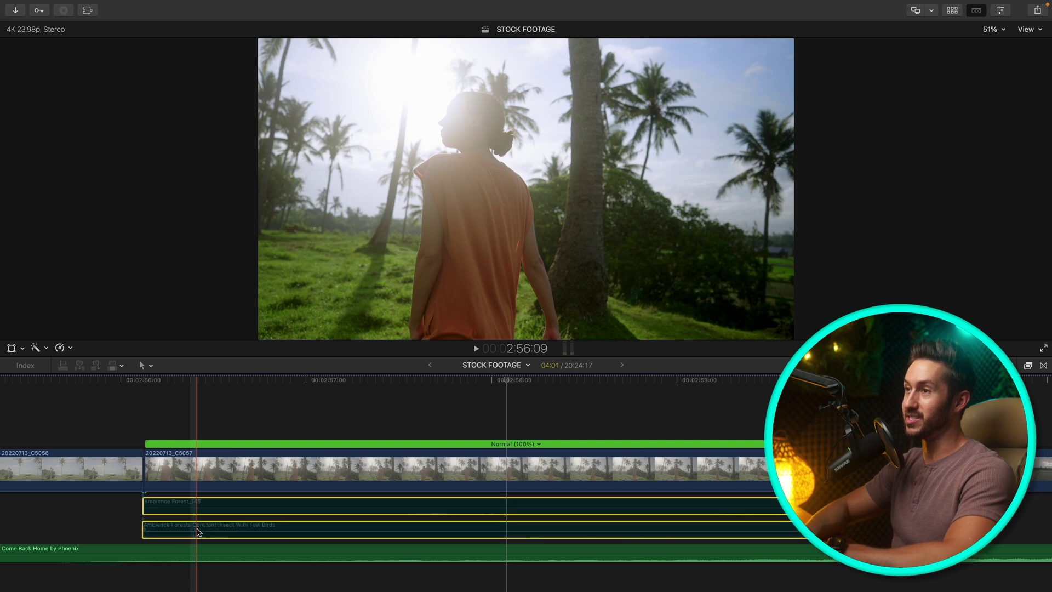
pyautogui.press('v')
pyautogui.press('v')
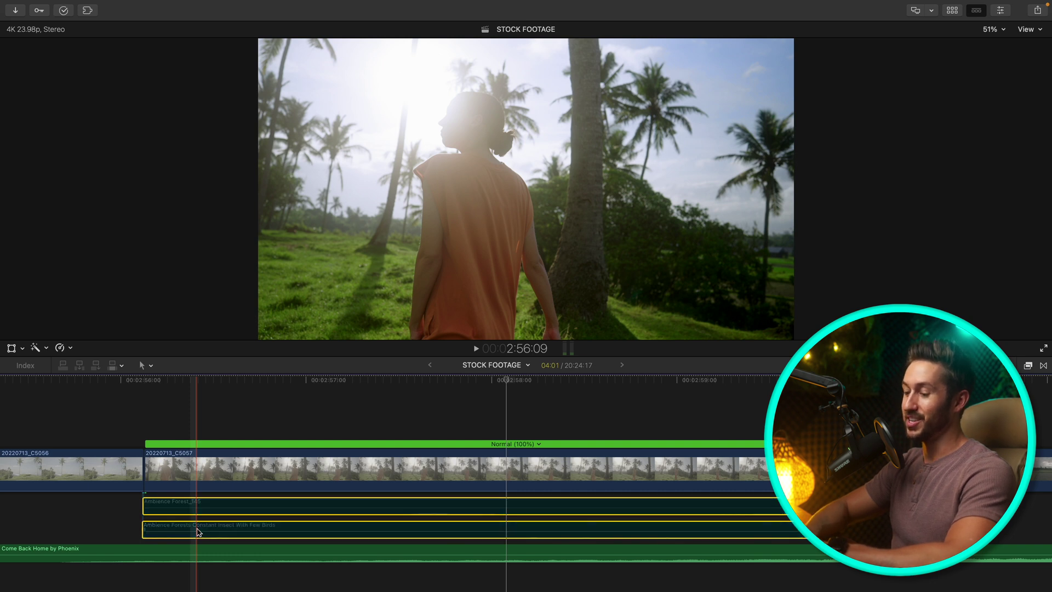
pyautogui.press('v')
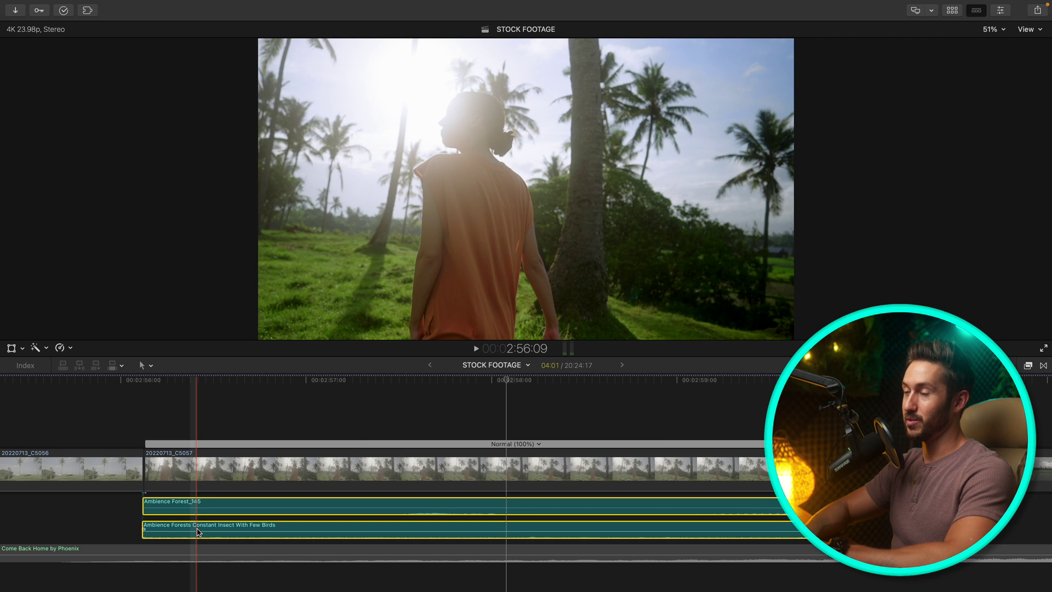
pyautogui.press('v')
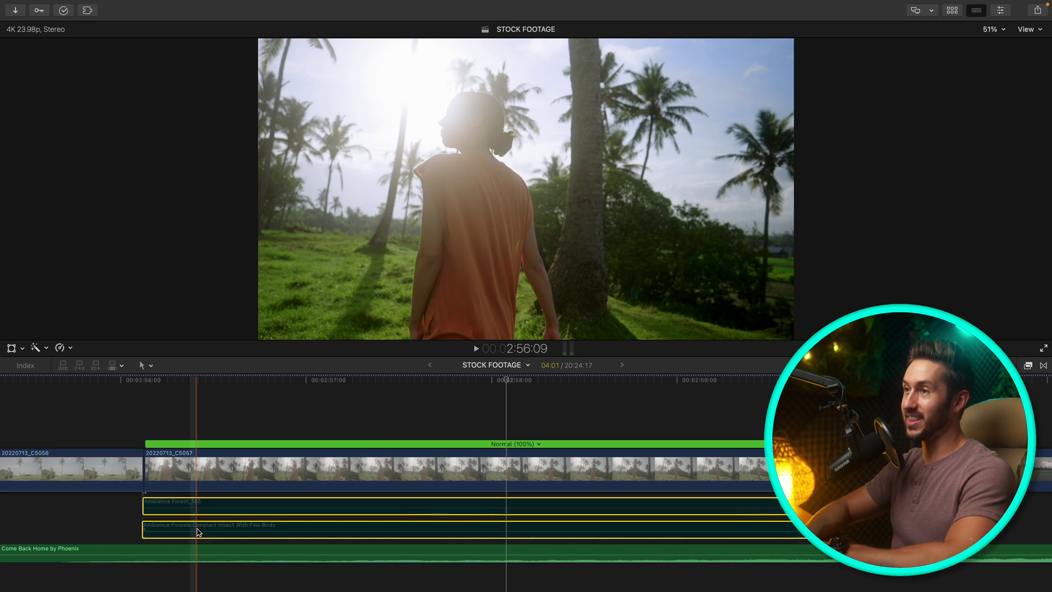
pyautogui.press('v')
pyautogui.press('v')
pyautogui.press('v')
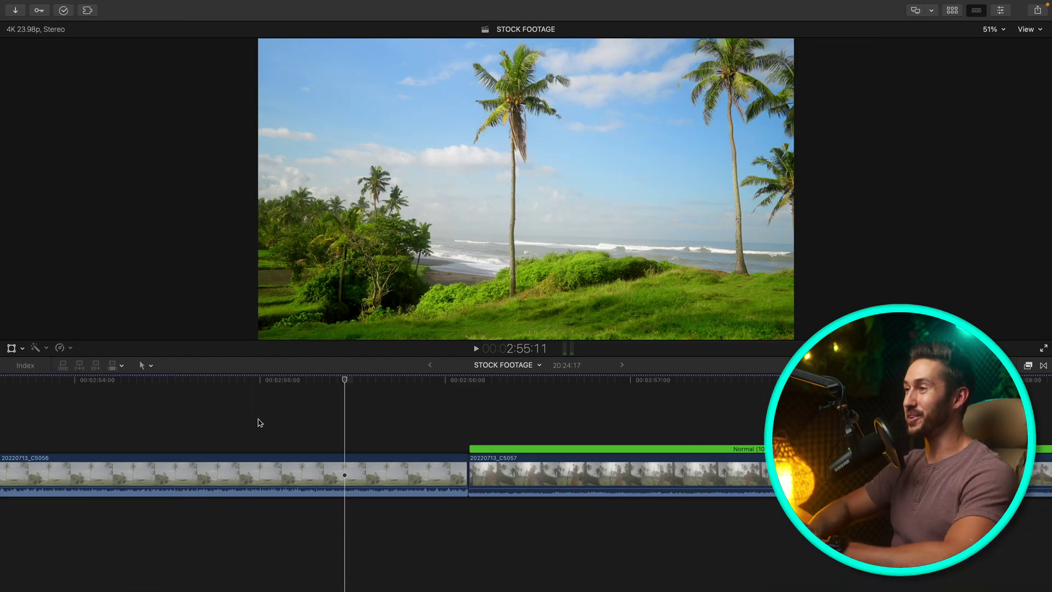
# - Set clip 20220713_C5056 to 4.0 dB, select both clips at the edit, and reopen the Command Editor
pyautogui.moveTo(376, 492); pyautogui.dragTo(374, 489)
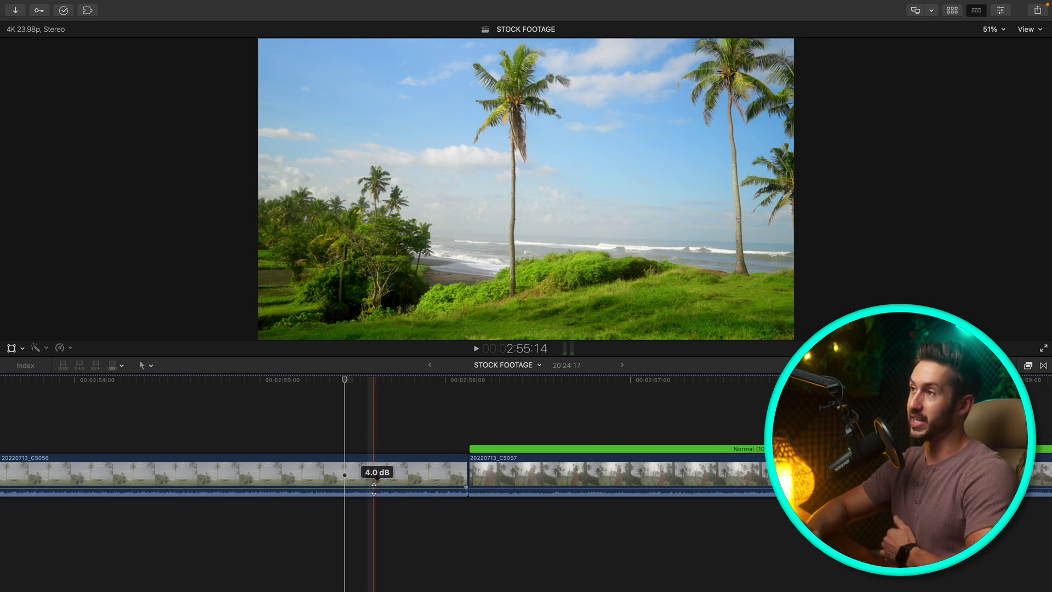
pyautogui.moveTo(500, 422); pyautogui.dragTo(299, 422)
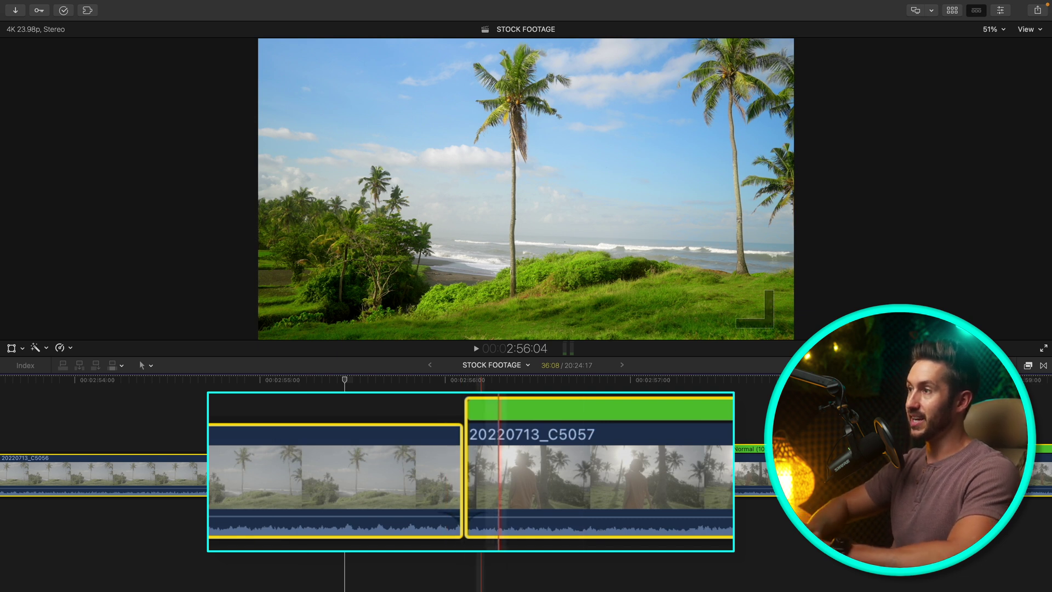
pyautogui.press('super+equal')
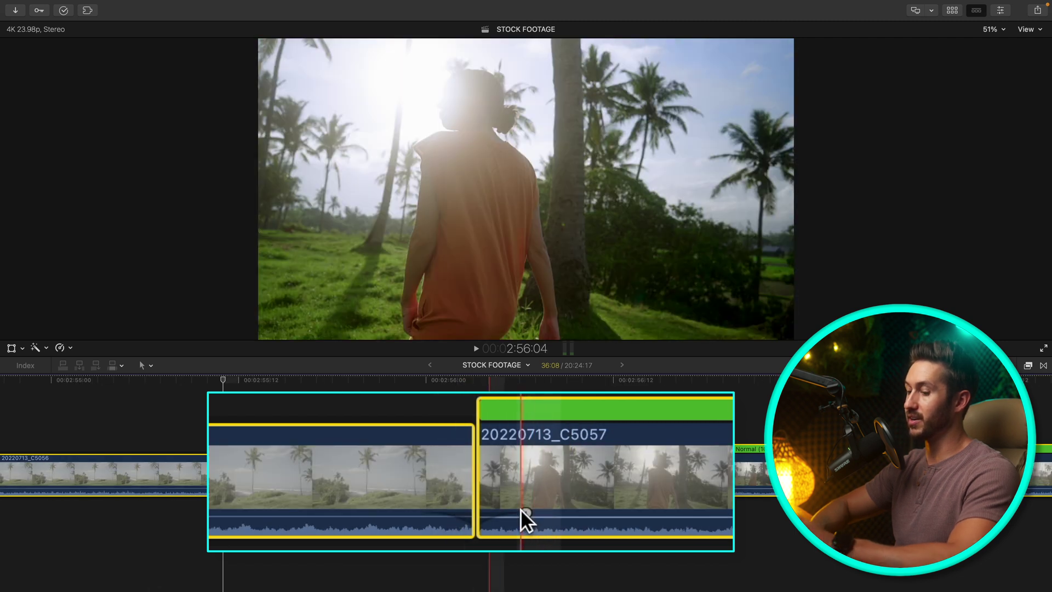
pyautogui.press('super+minus')
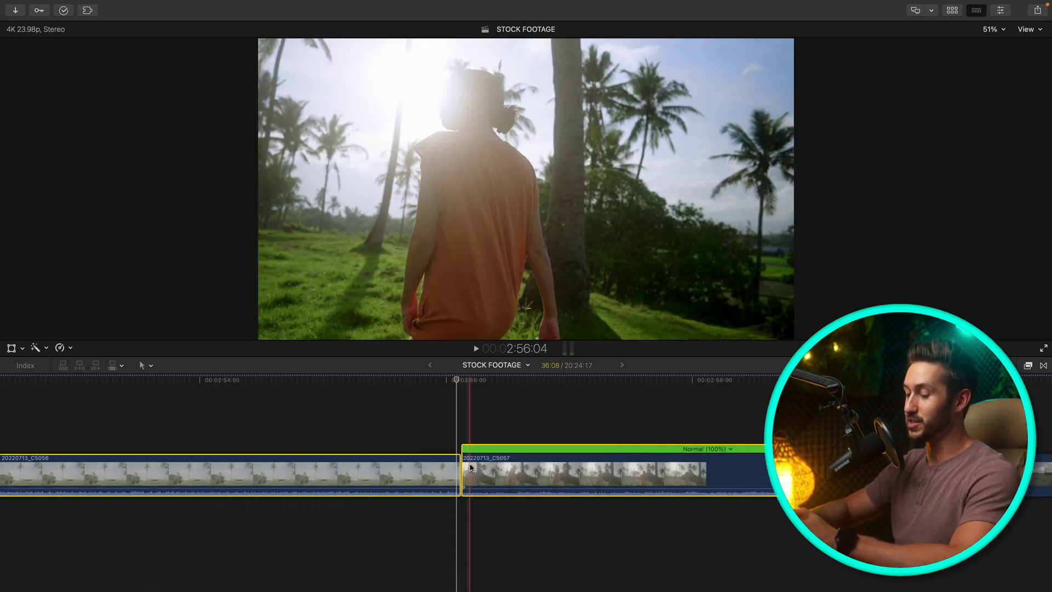
pyautogui.press('alt+super+k')
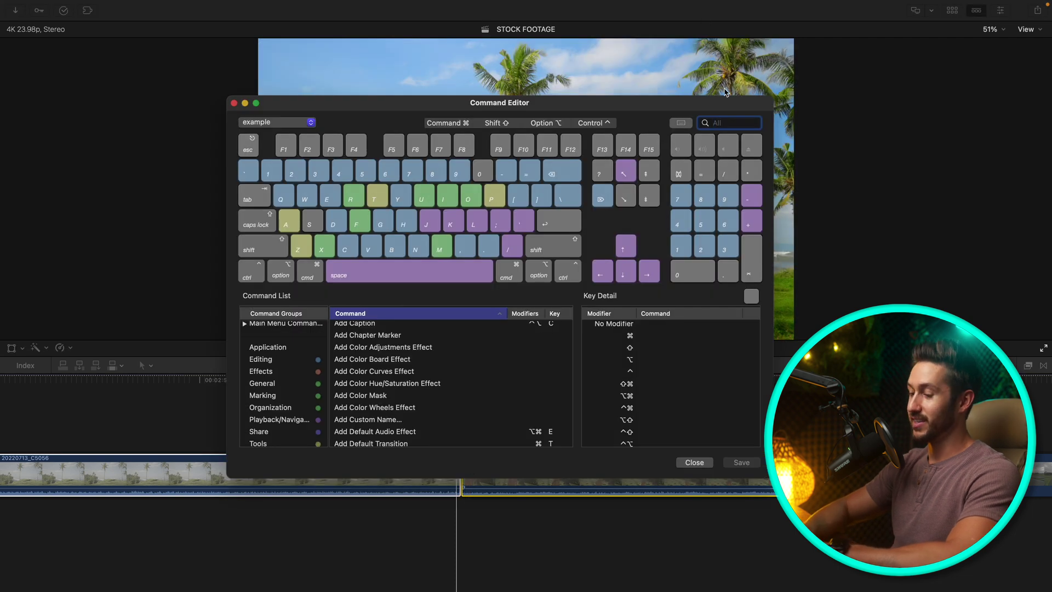
# - Assign Y to Crossfade, taking it from Open Audition, and save the example set
pyautogui.write('sf')
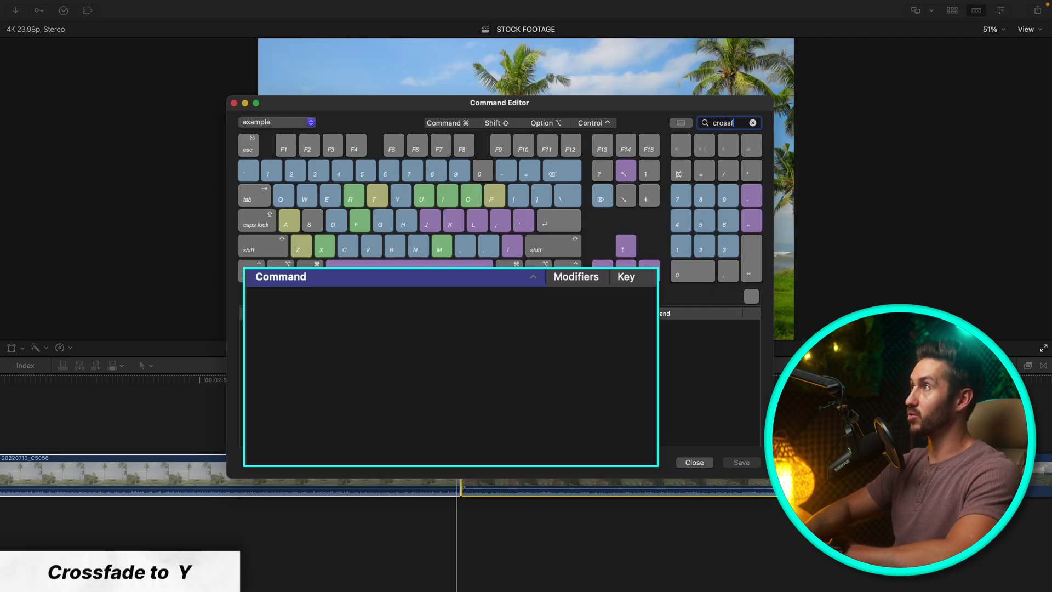
pyautogui.click(550, 302)
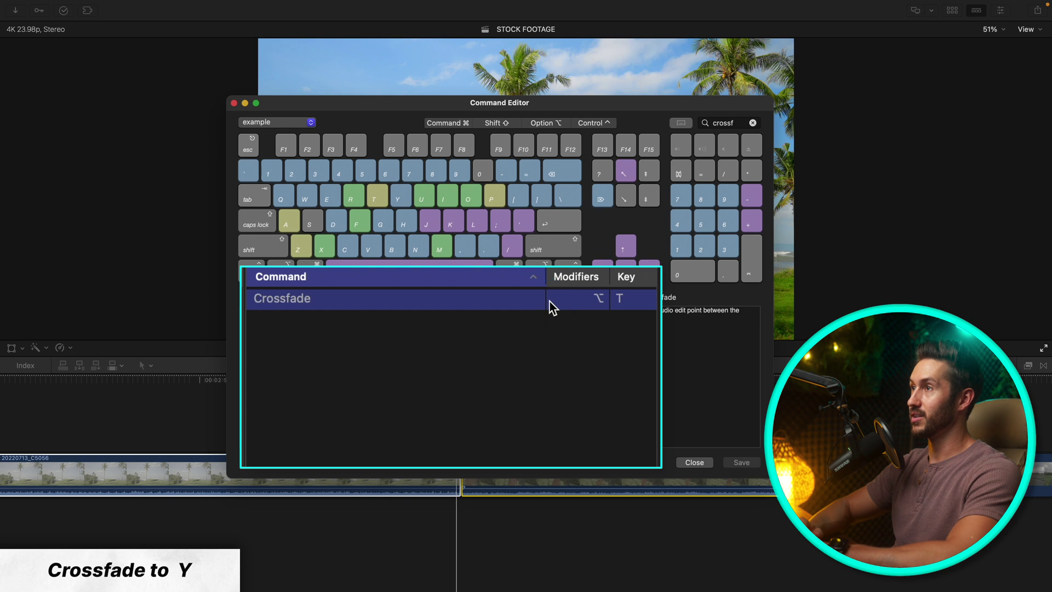
pyautogui.press('y')
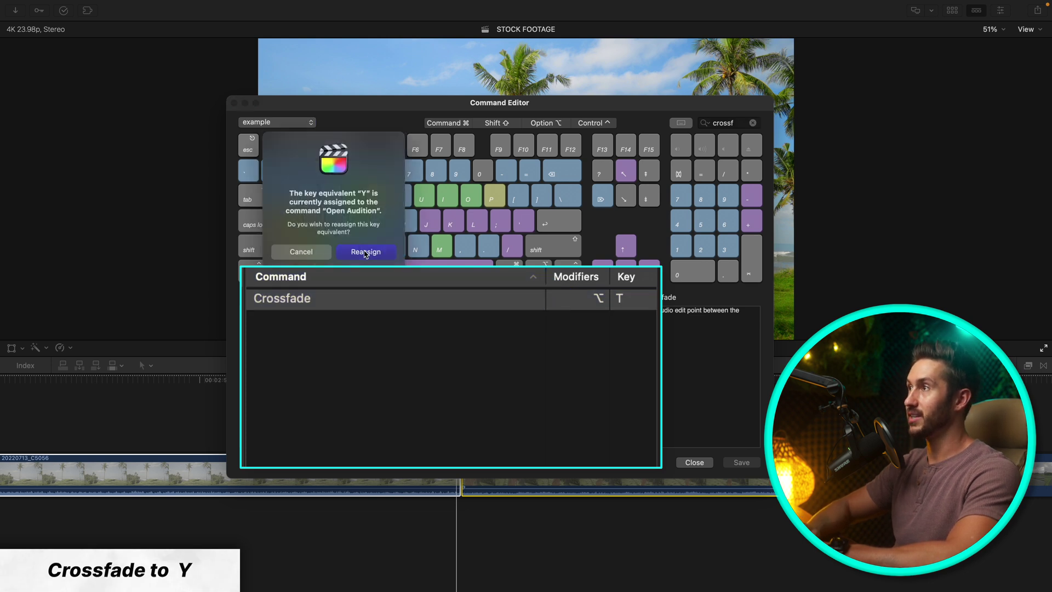
pyautogui.click(366, 252)
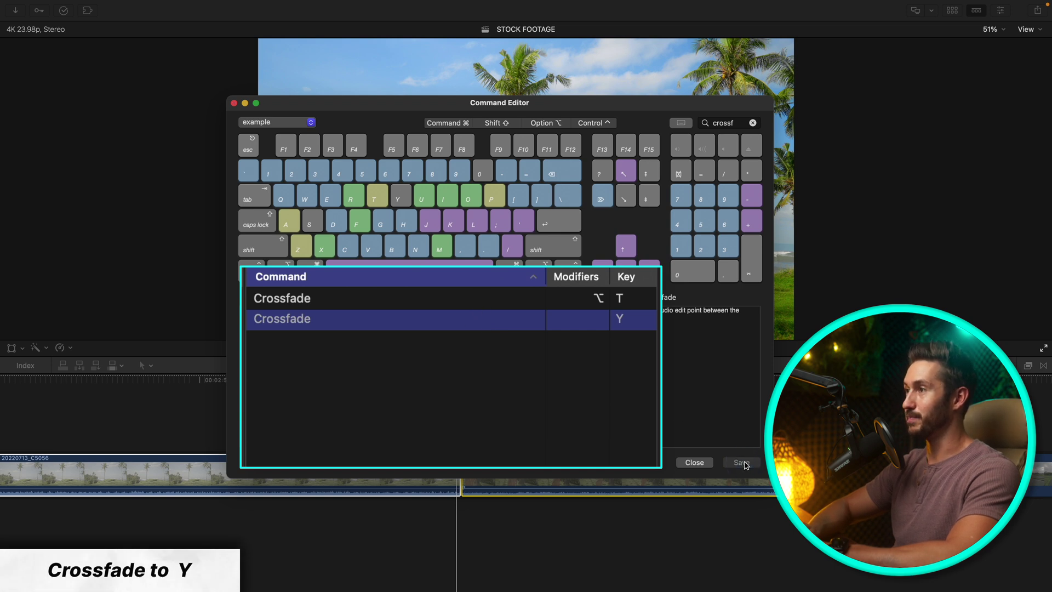
pyautogui.click(740, 462)
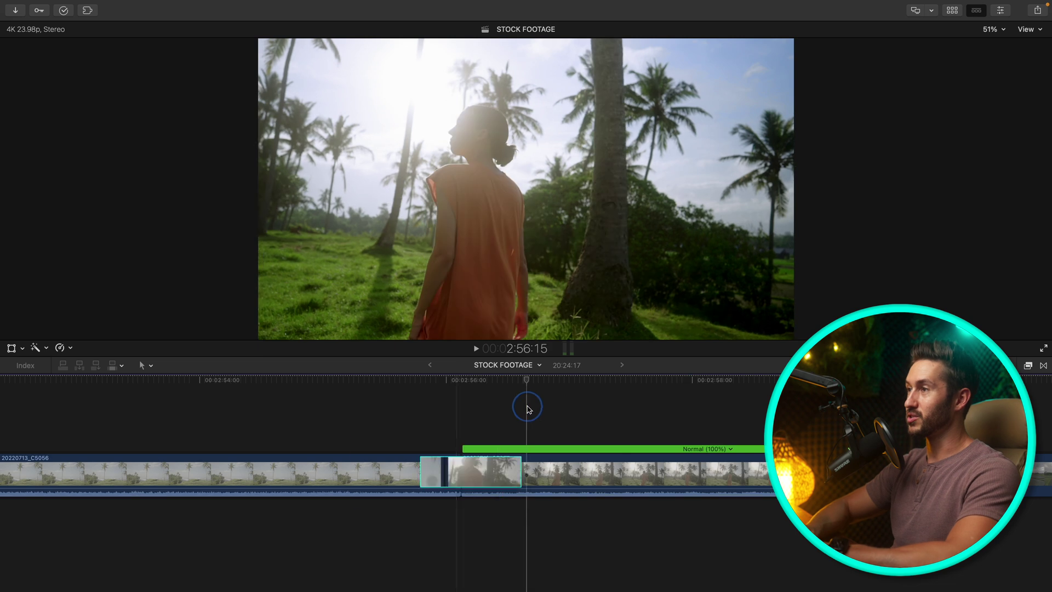
pyautogui.click(331, 472)
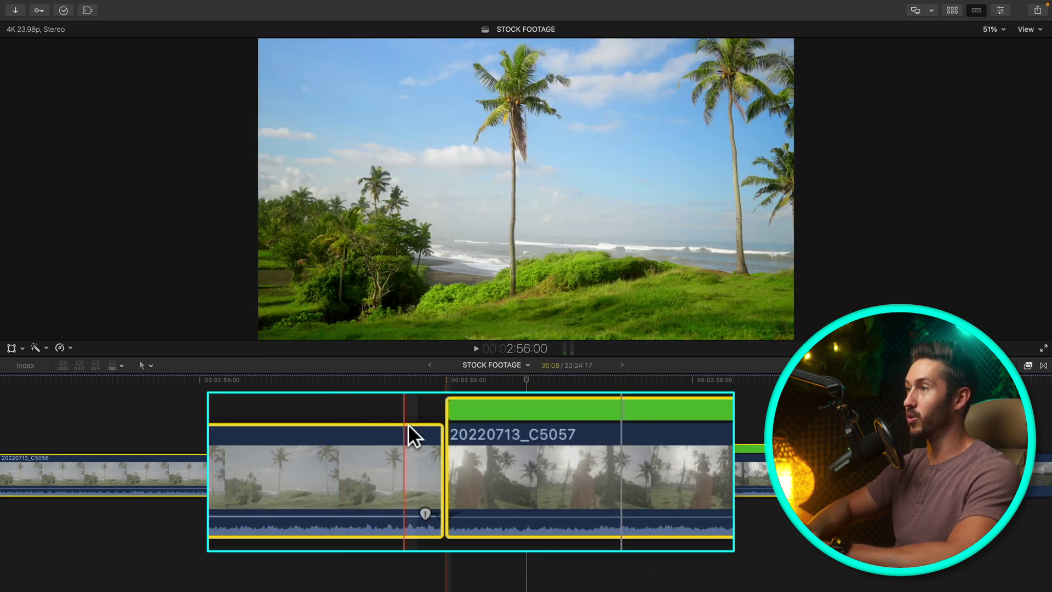
pyautogui.press('super+equal')
pyautogui.press('super+equal')
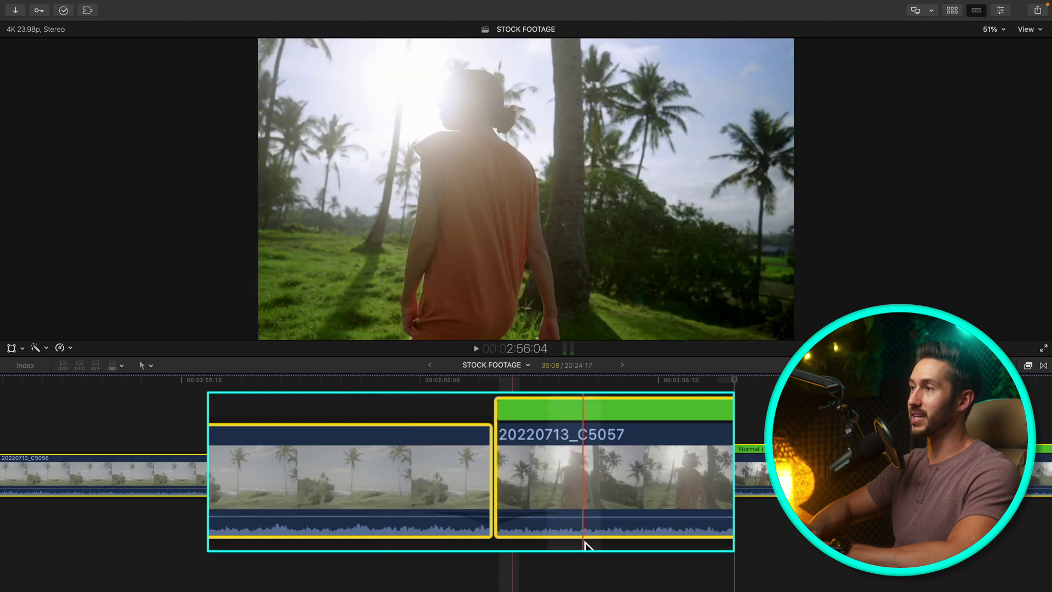
pyautogui.press('space')
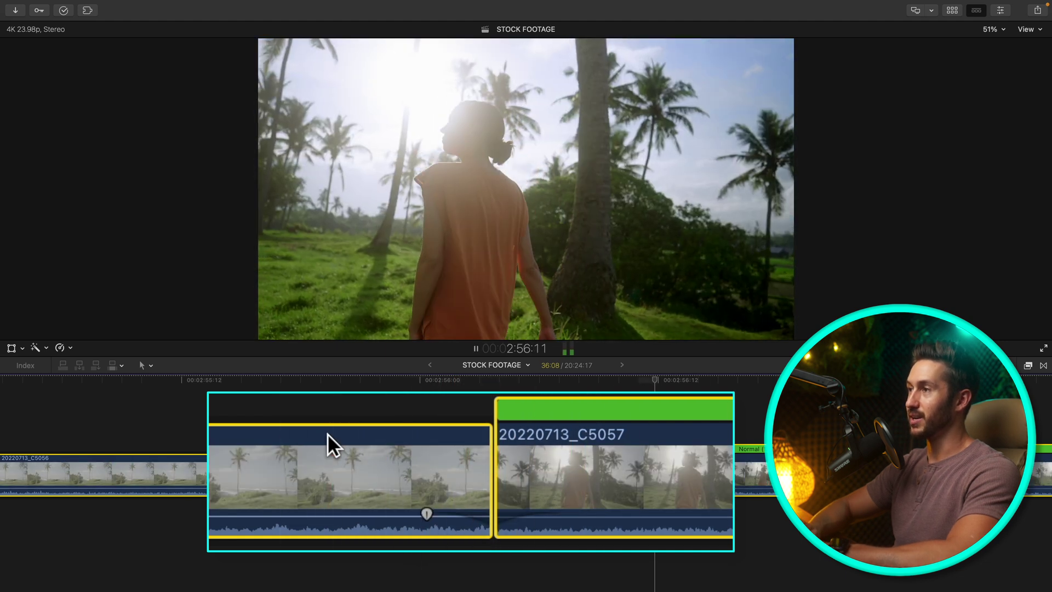
pyautogui.press('space')
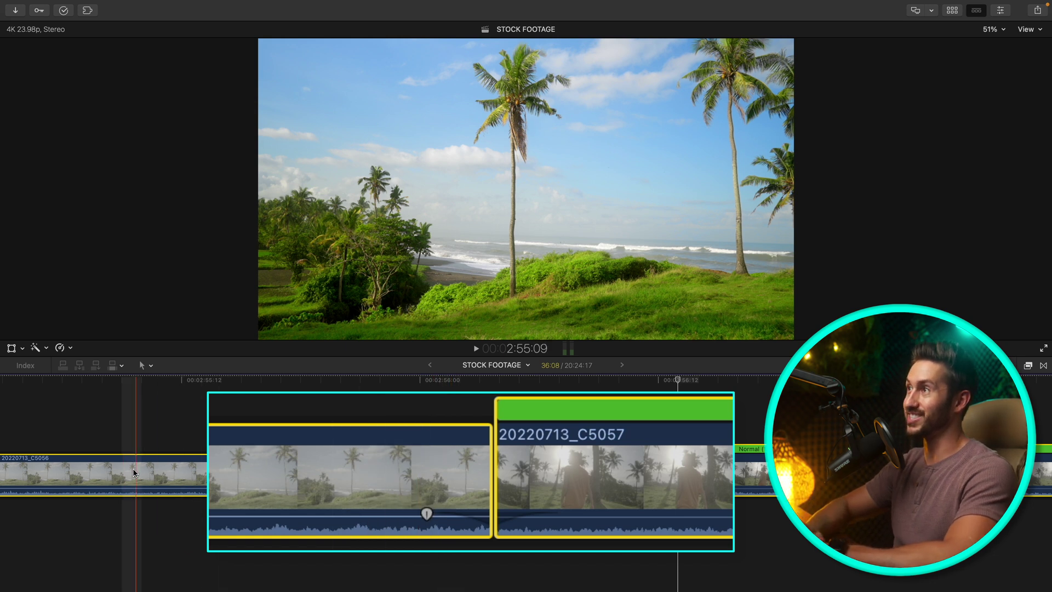
pyautogui.press('space')
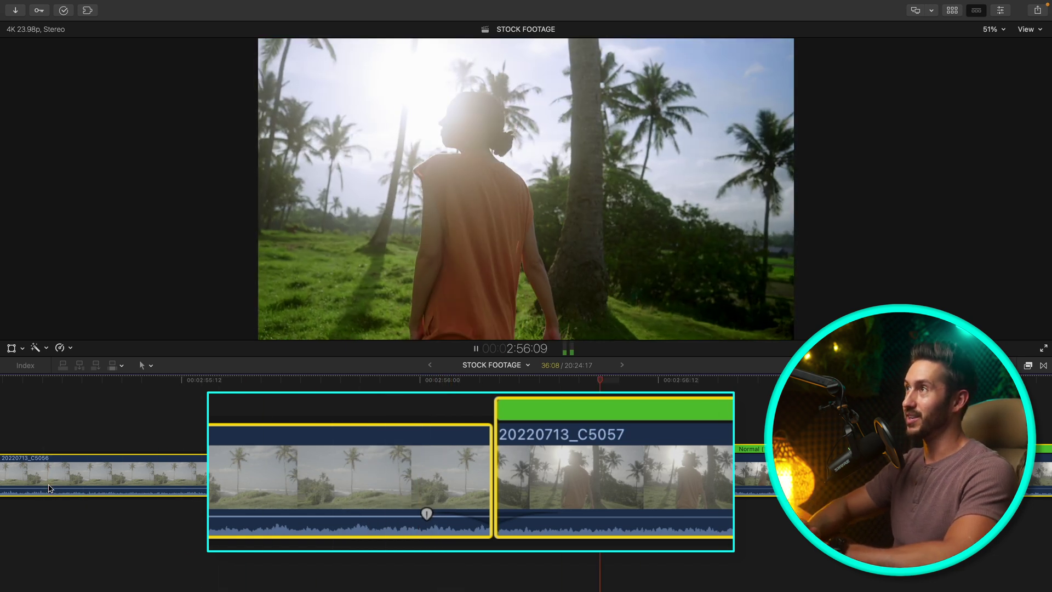
pyautogui.press('space')
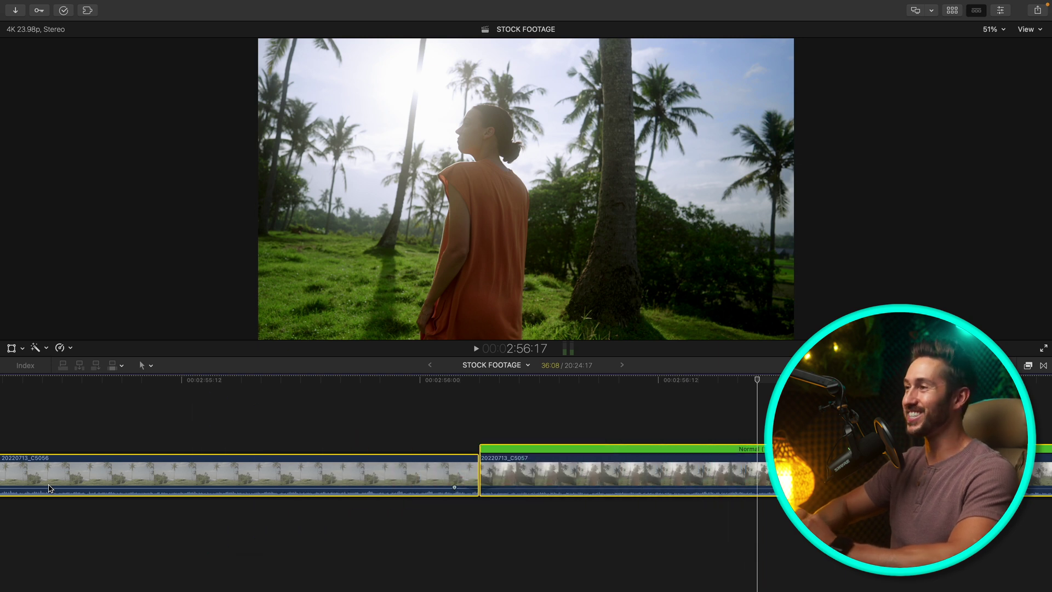